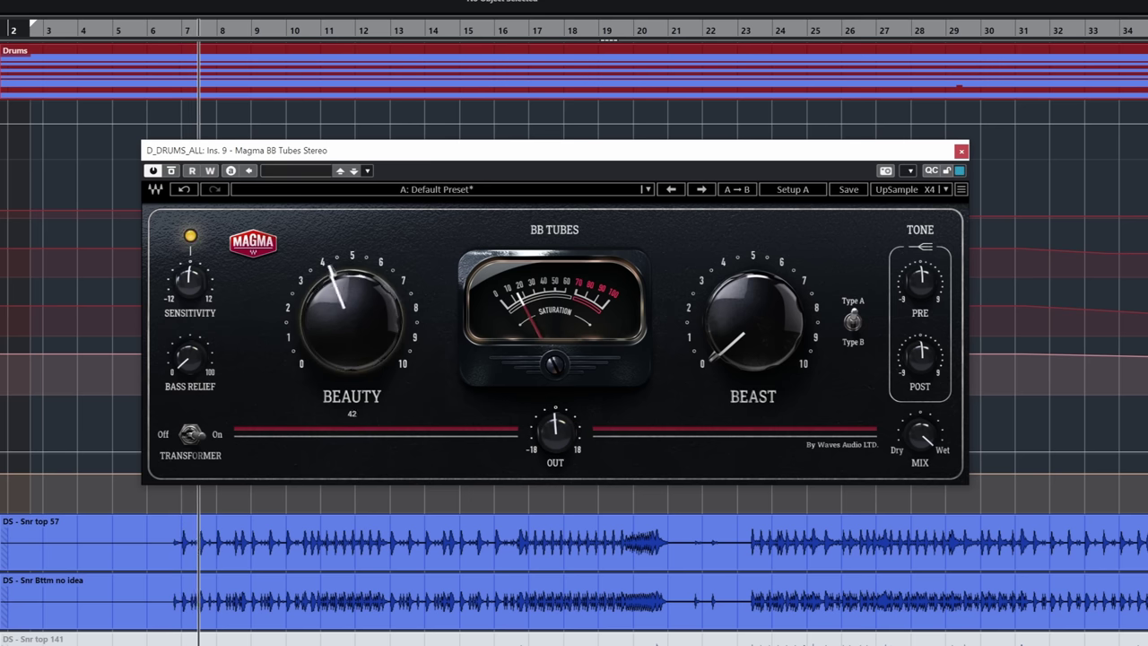
Raise Beauty to 10, then turn Bass Relief up to 100 while the drums play from around bar 7
left_click_drag(371, 331, 370, 278)
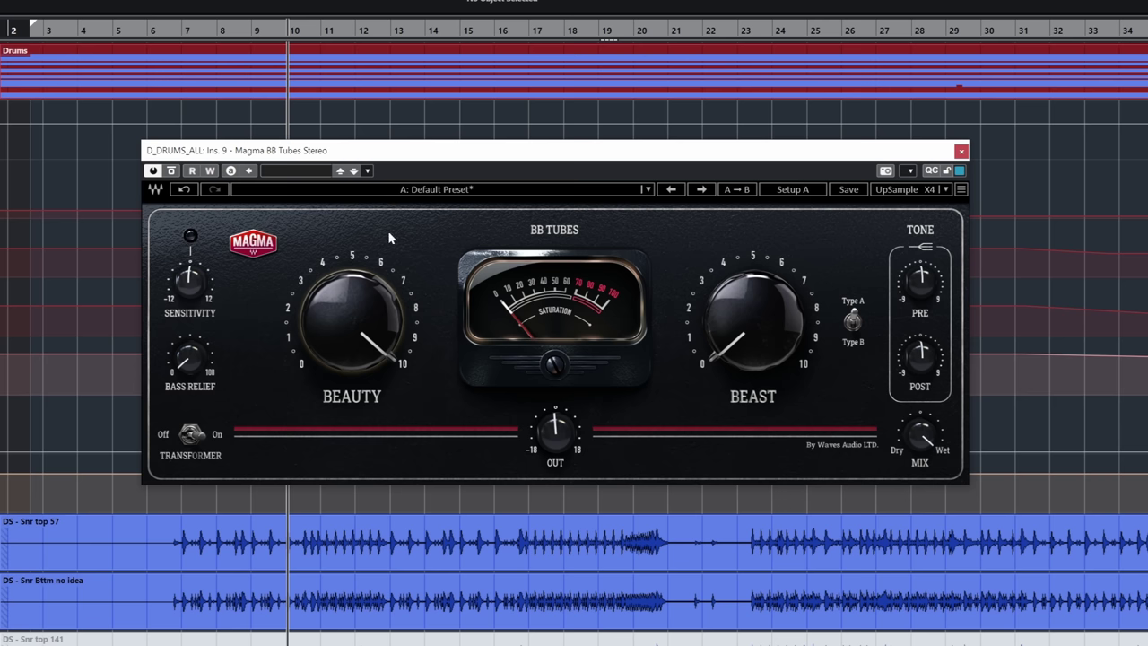
left_click(187, 32)
key("space")
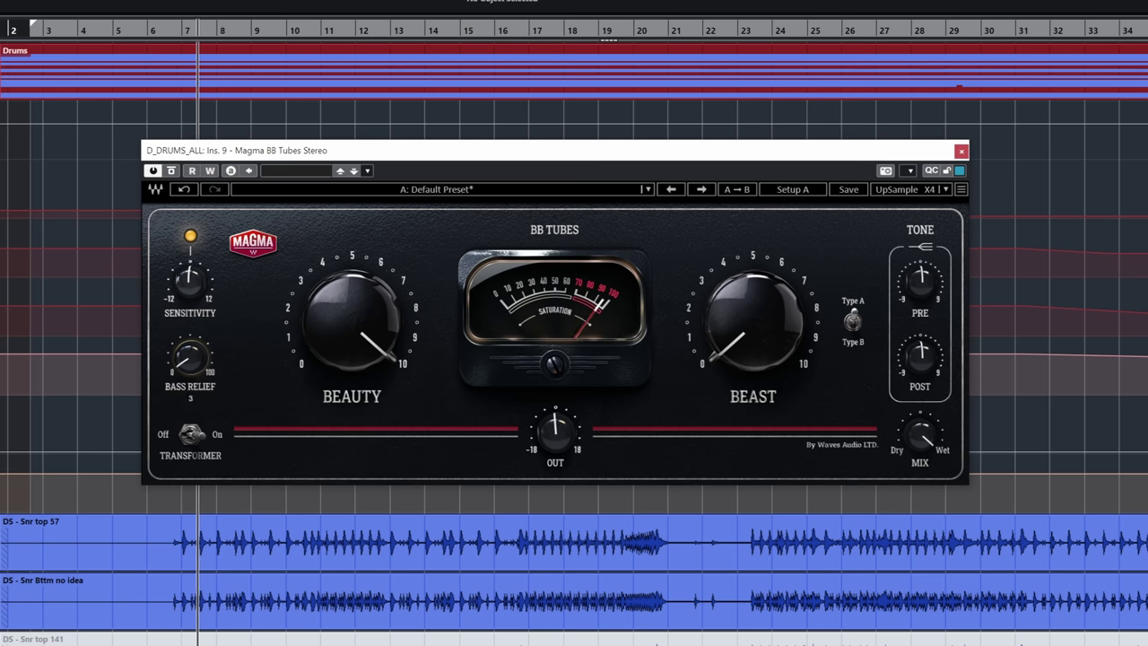
left_click_drag(190, 357, 191, 331)
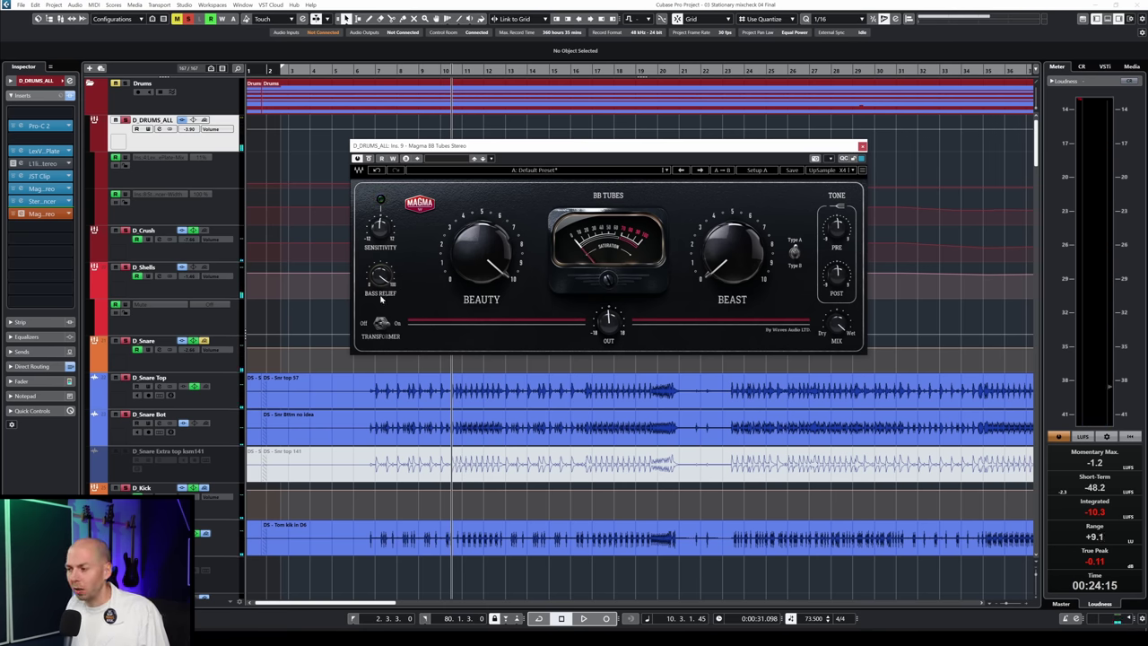
Replay the drums from around bar 7 and bypass the plugin to compare the processed and dry sound
left_click(375, 70)
key("space")
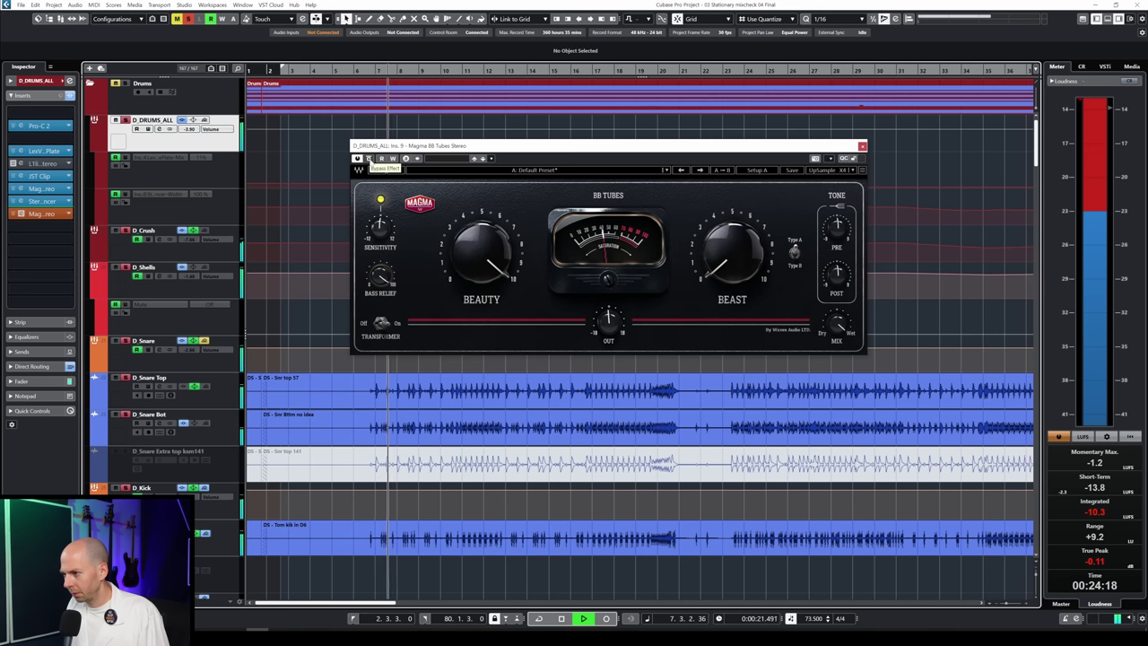
left_click(368, 159)
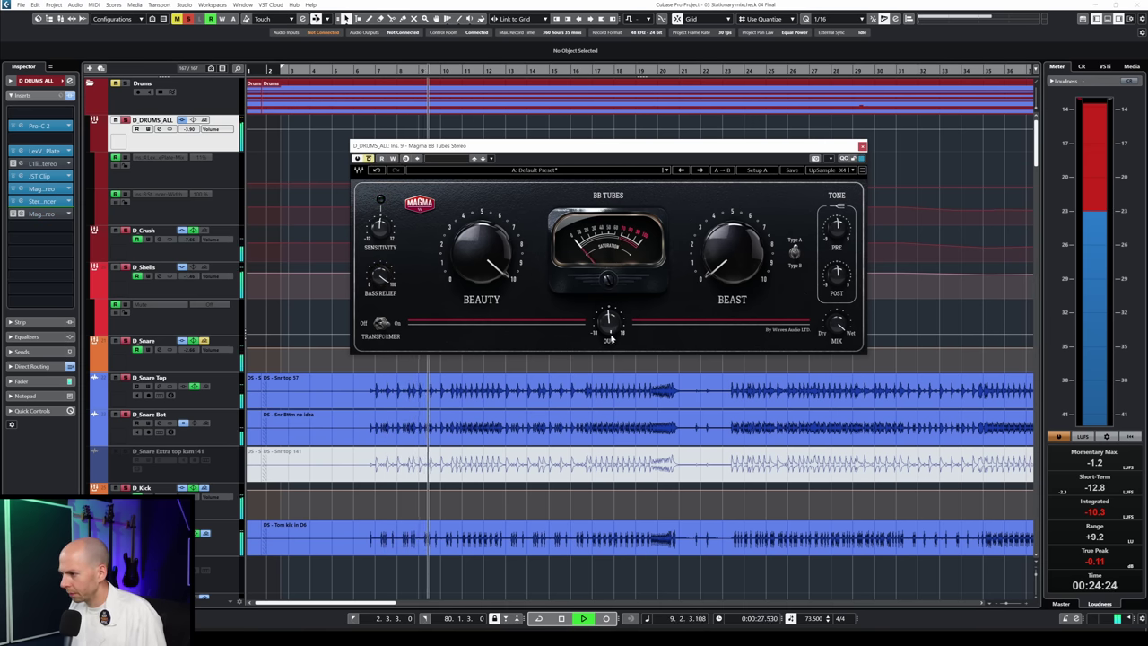
key("space")
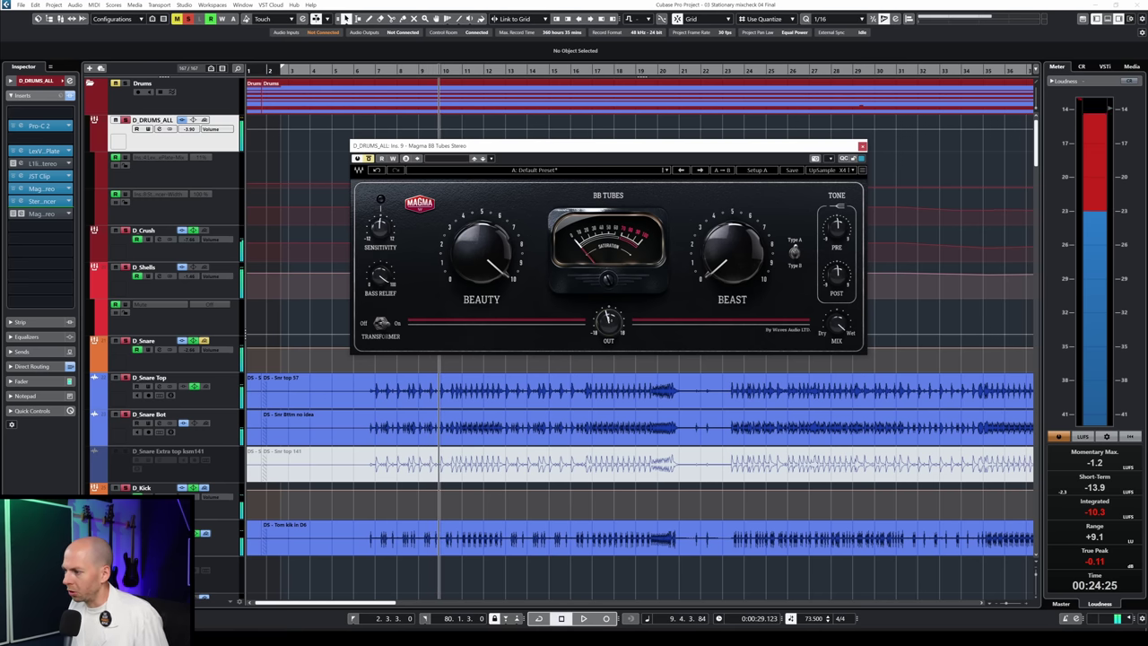
Lower the Out level to -5.0 dB, checking it against the bypassed signal during playback
left_click_drag(607, 319, 607, 323)
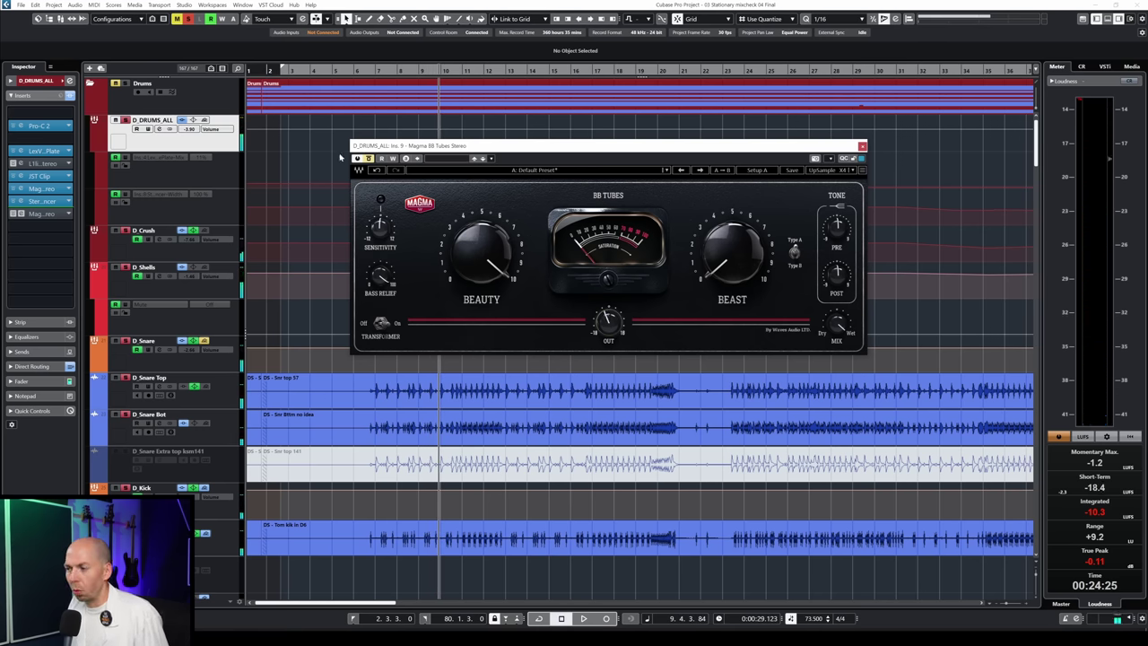
left_click(369, 159)
key("space")
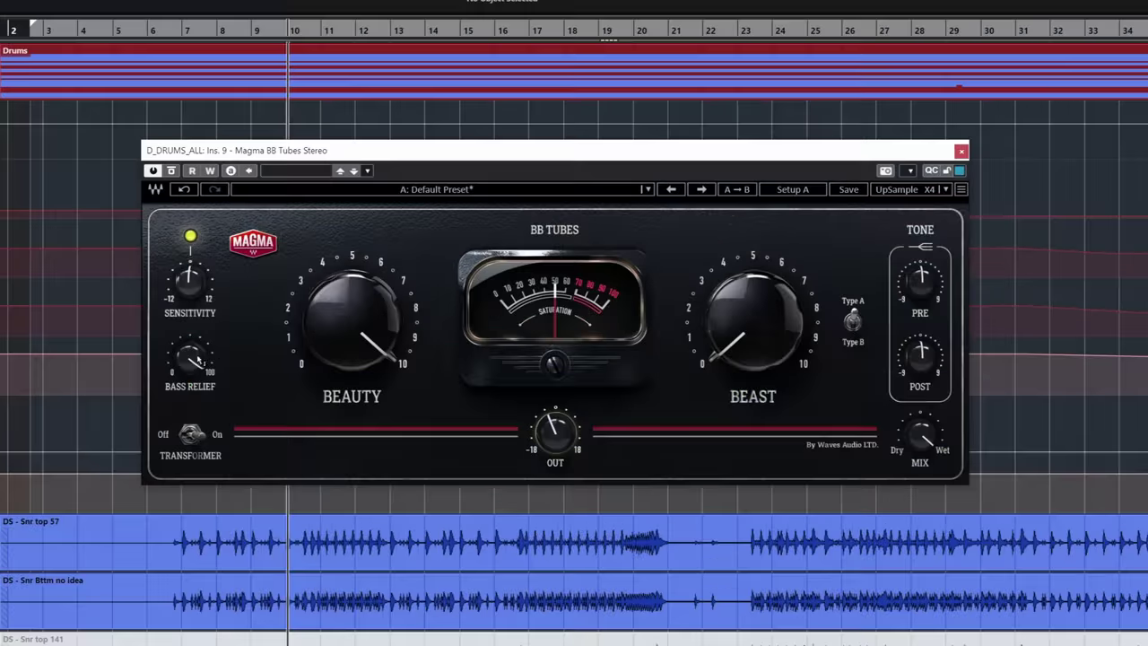
left_click(171, 171)
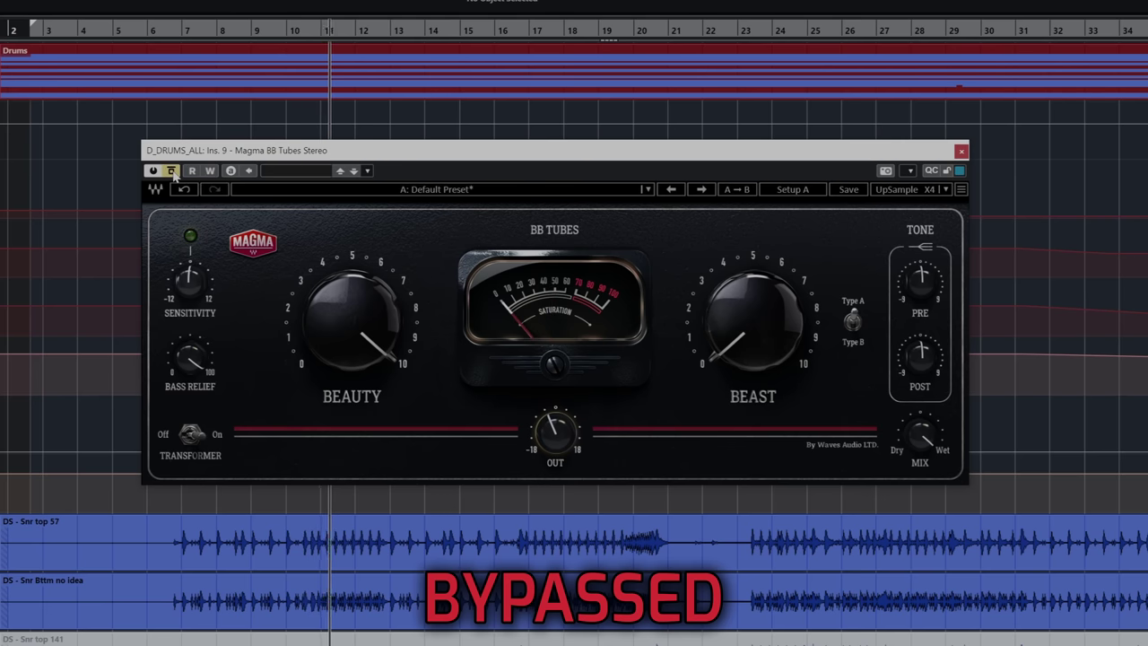
left_click(171, 170)
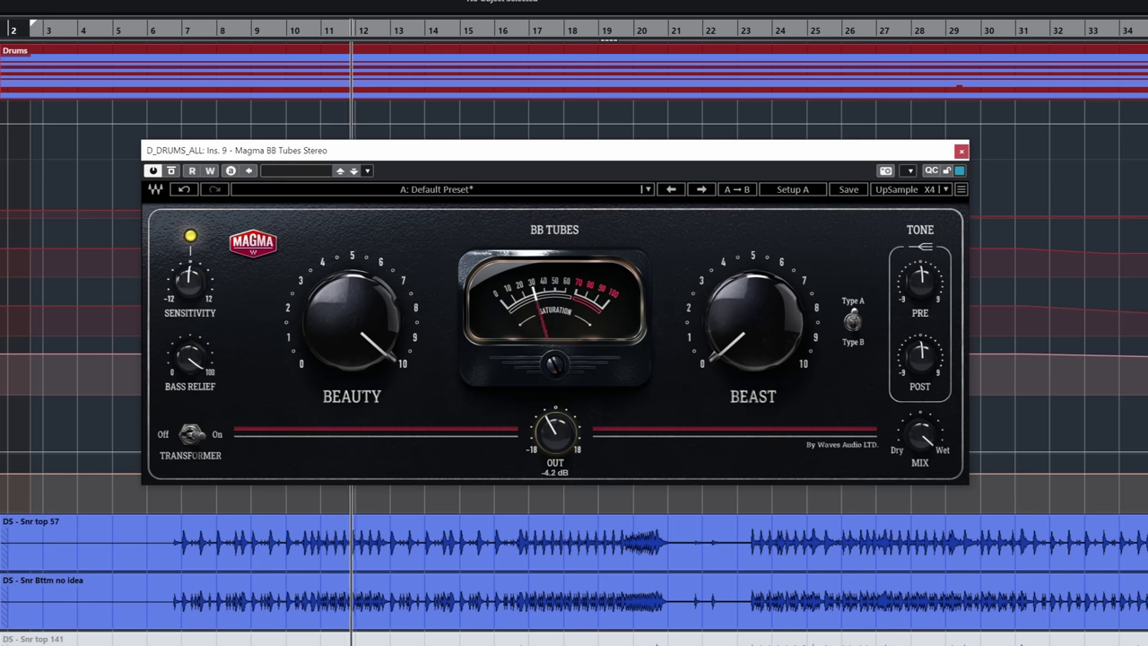
left_click_drag(546, 442, 546, 446)
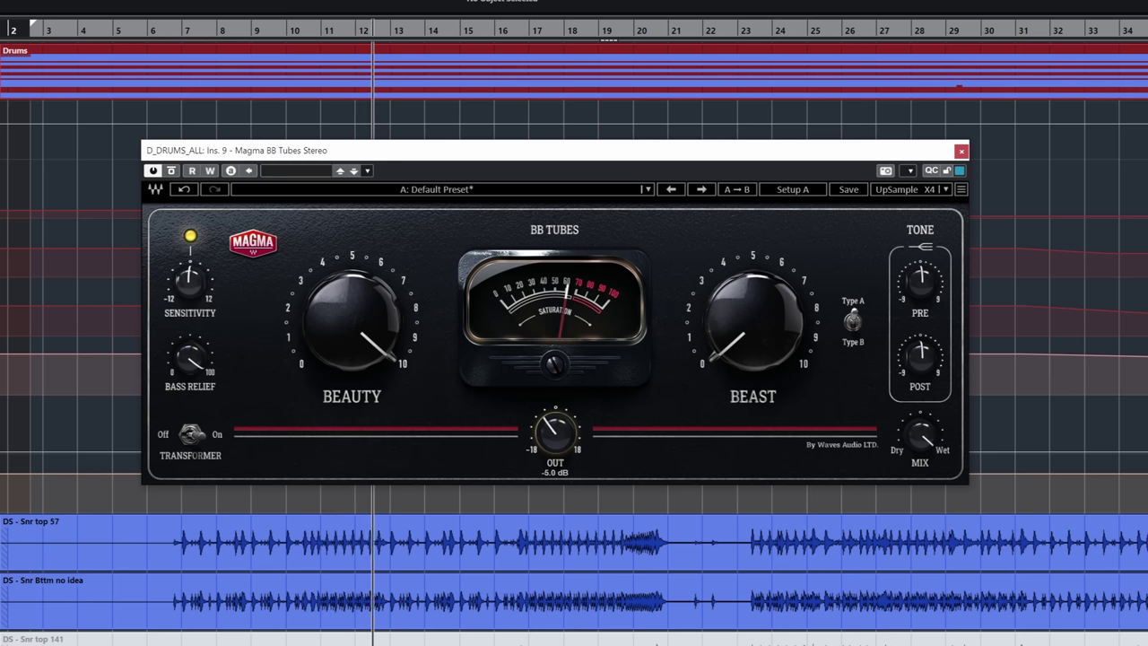
Toggle the plugin bypass off and on, also replaying from bar 7, to compare the level-matched drum saturation
left_click(171, 171)
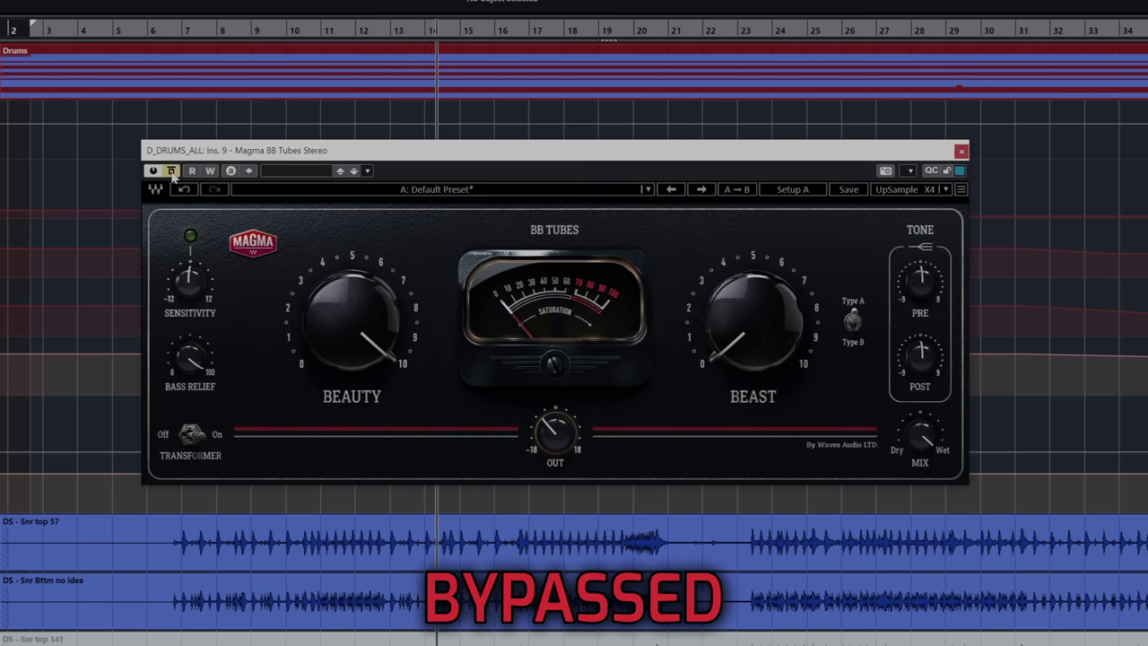
left_click(171, 170)
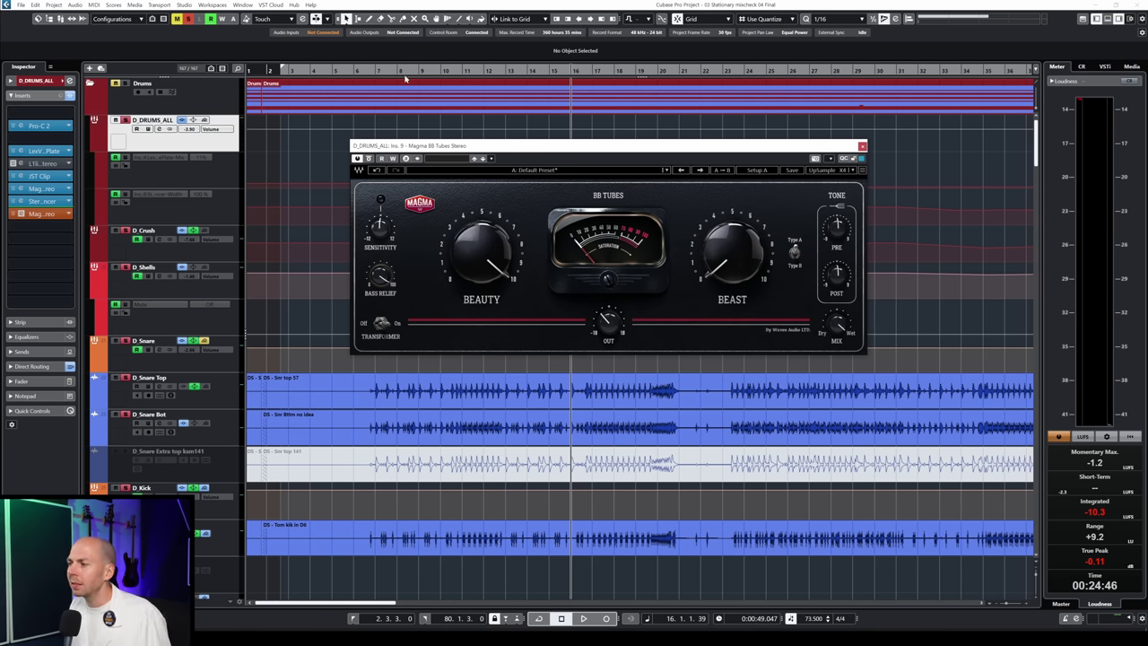
left_click_drag(401, 71, 363, 67)
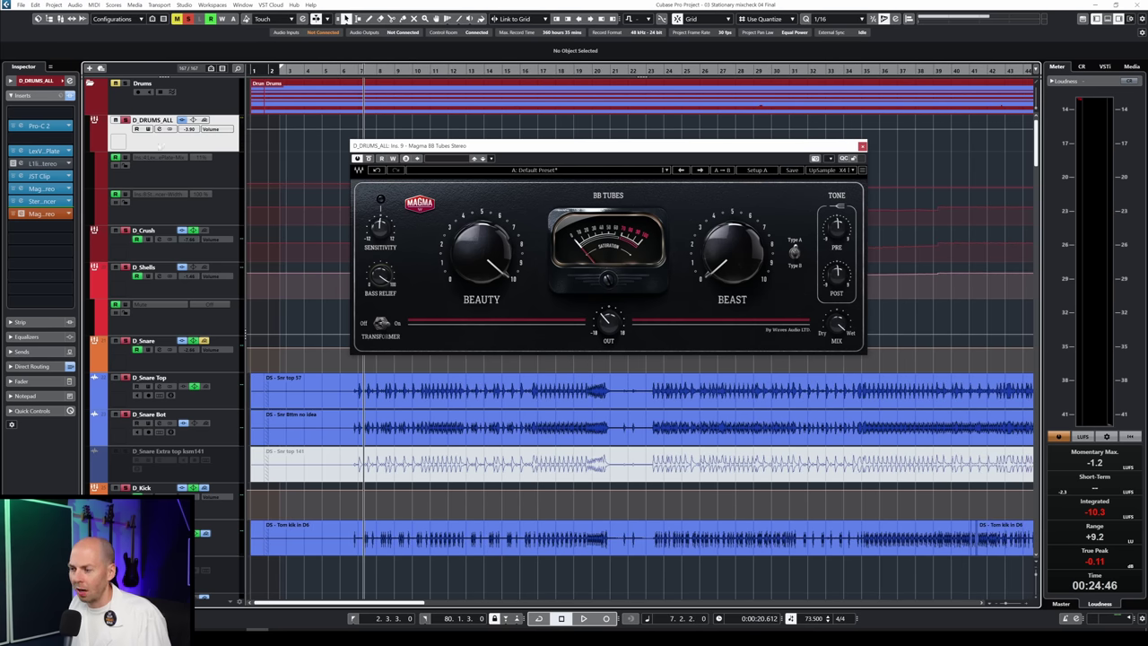
key("space")
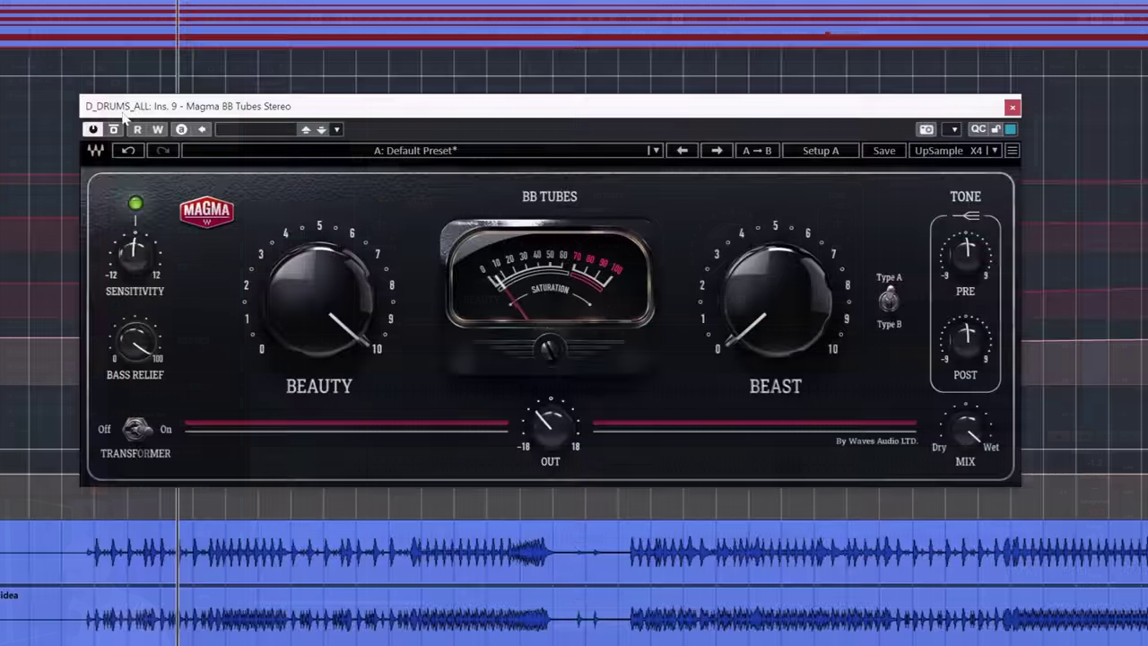
left_click(113, 129)
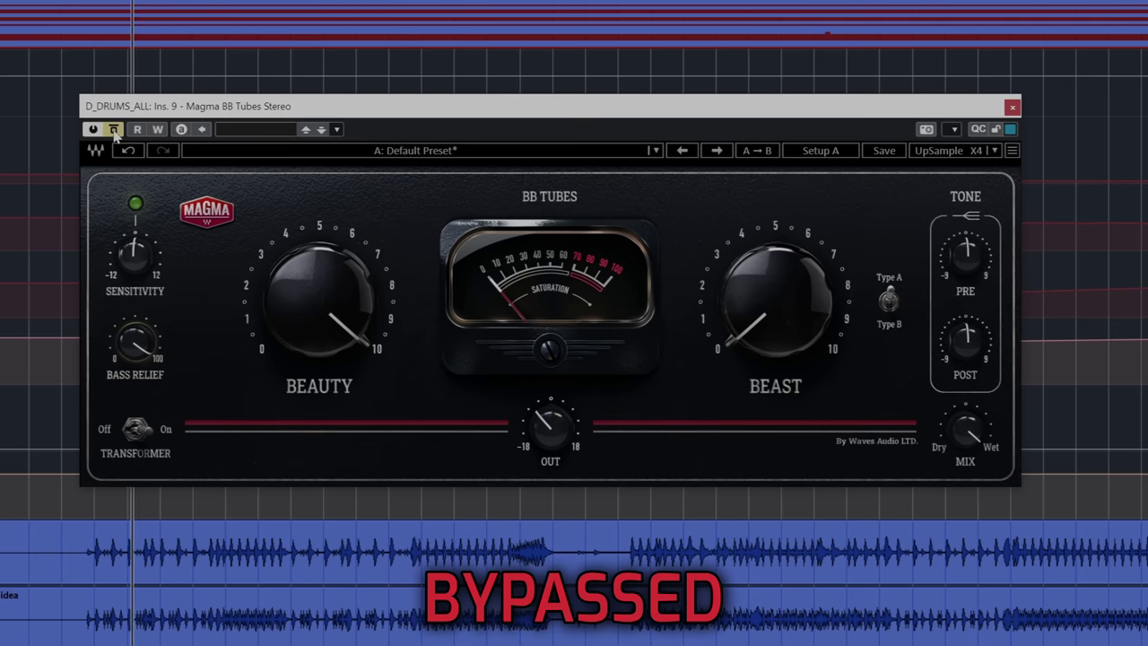
left_click(114, 130)
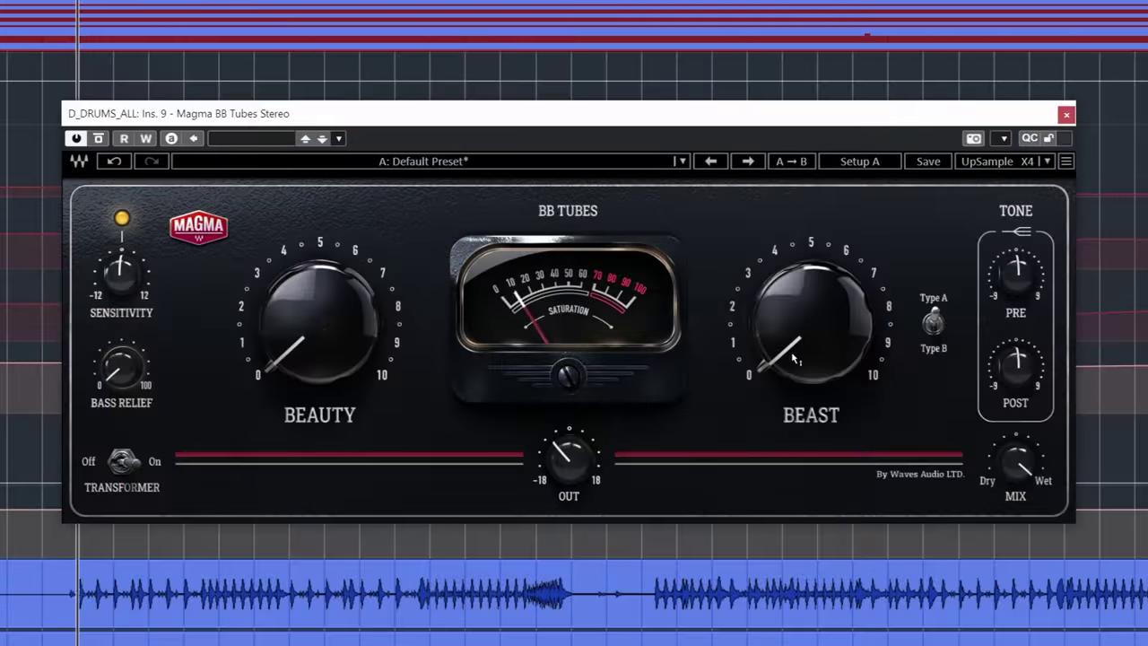
Sweep Beast from 0 up to 10 in Type A mode while the drums play
left_click_drag(723, 271, 723, 231)
left_click_drag(810, 321, 811, 244)
left_click_drag(791, 359, 791, 340)
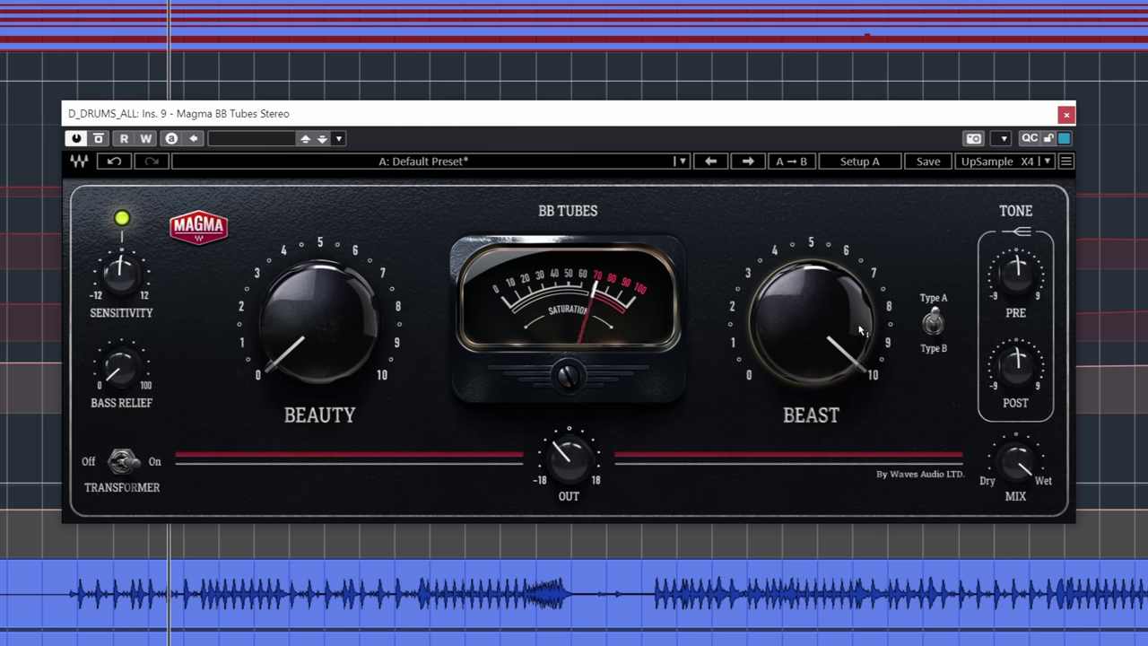
Turn Beast down to 0, switch it to Type B and sweep it back up to 10
left_click_drag(792, 359, 792, 373)
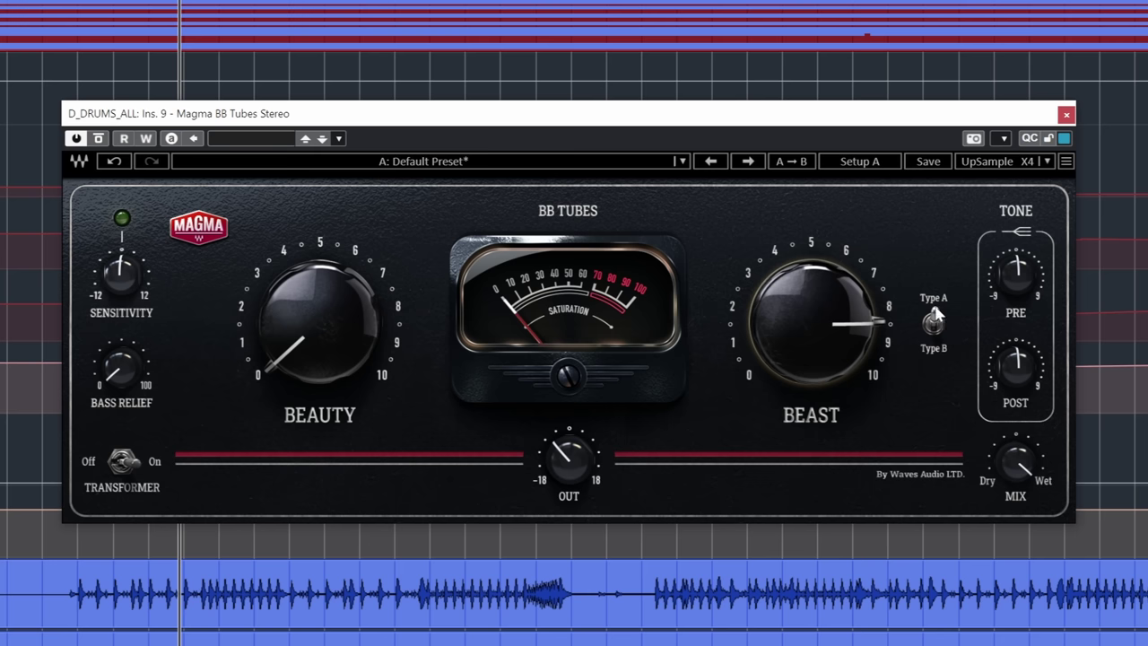
left_click_drag(792, 359, 791, 395)
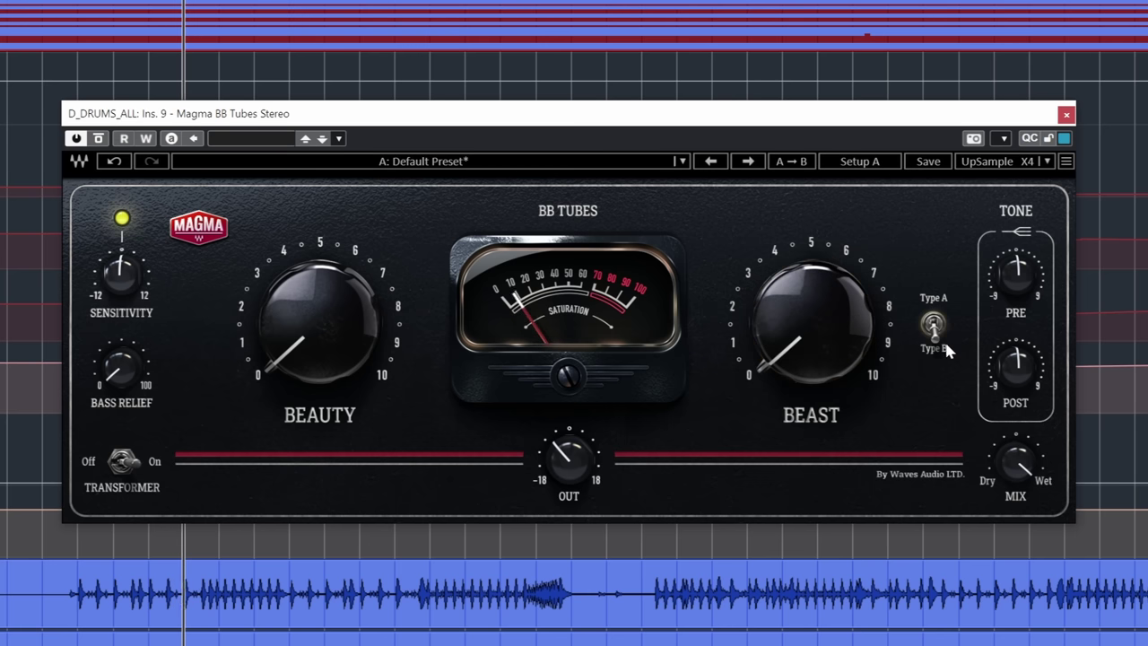
left_click_drag(792, 358, 792, 299)
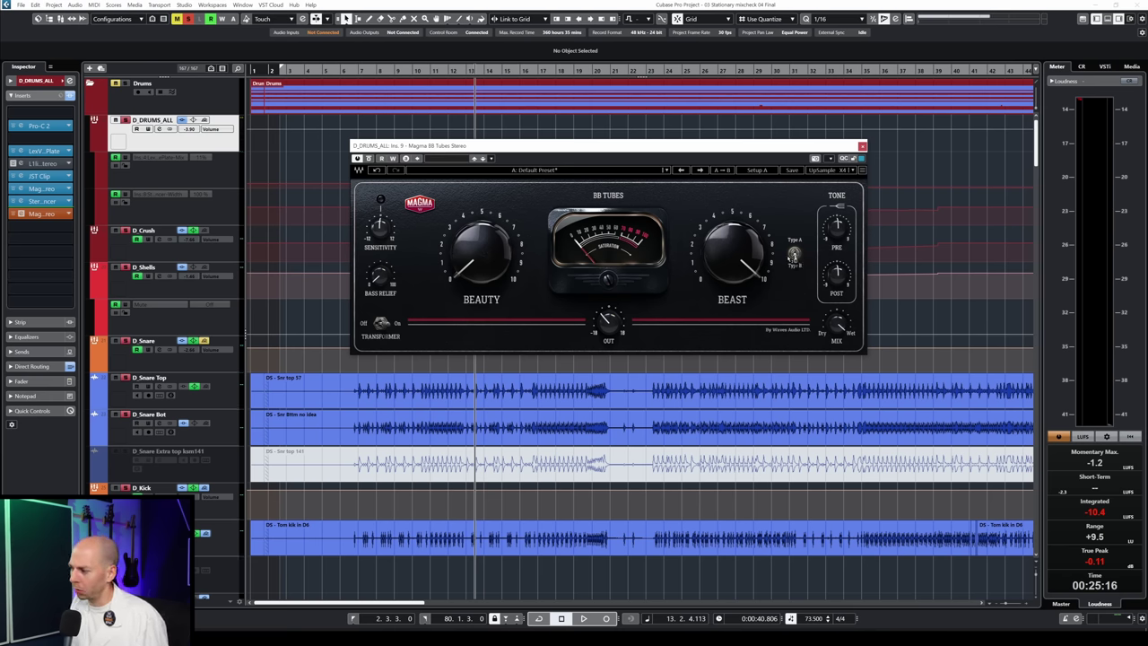
Raise Bass Relief to 100 during playback and reduce Beast to about 6
scroll(794, 255, "down", 1)
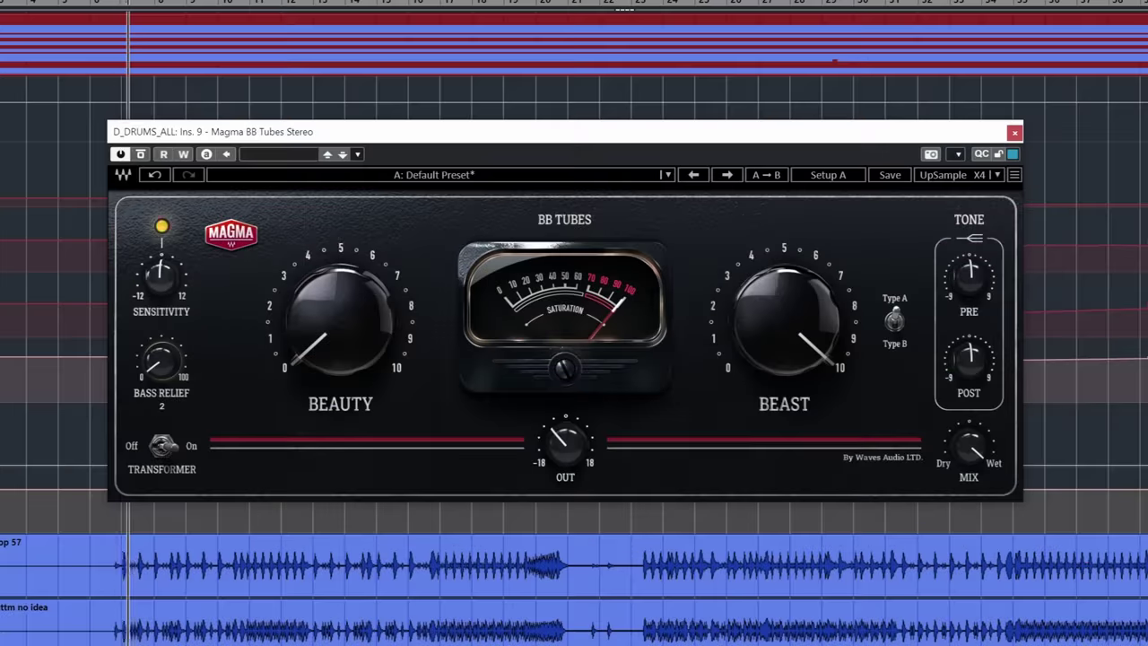
left_click_drag(162, 361, 161, 291)
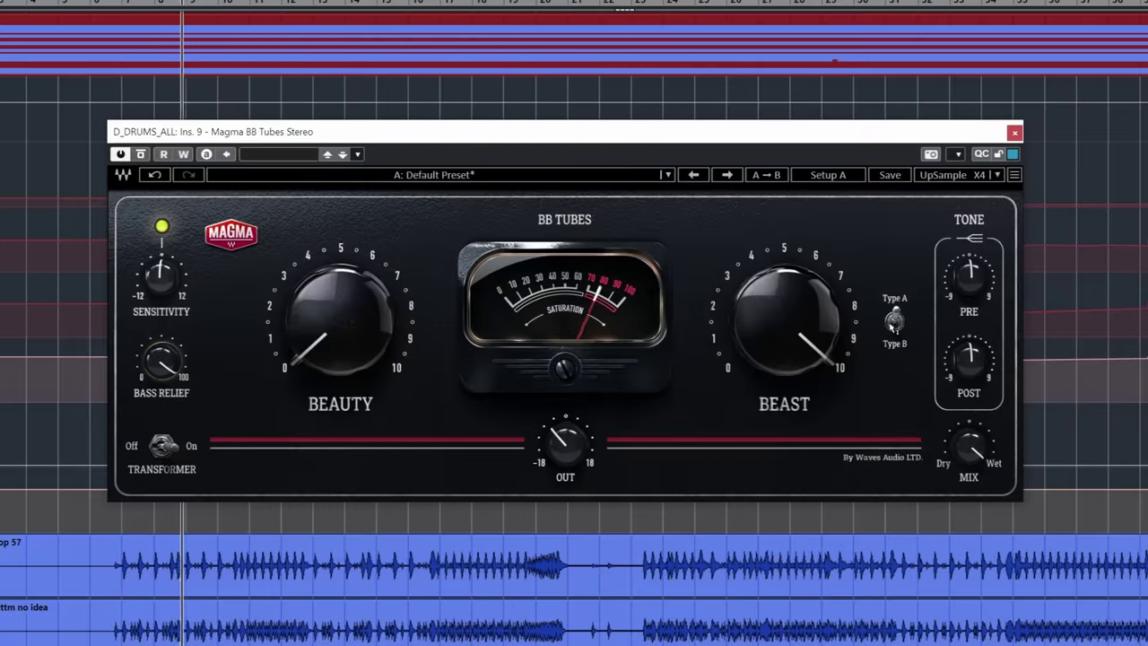
left_click_drag(784, 318, 784, 357)
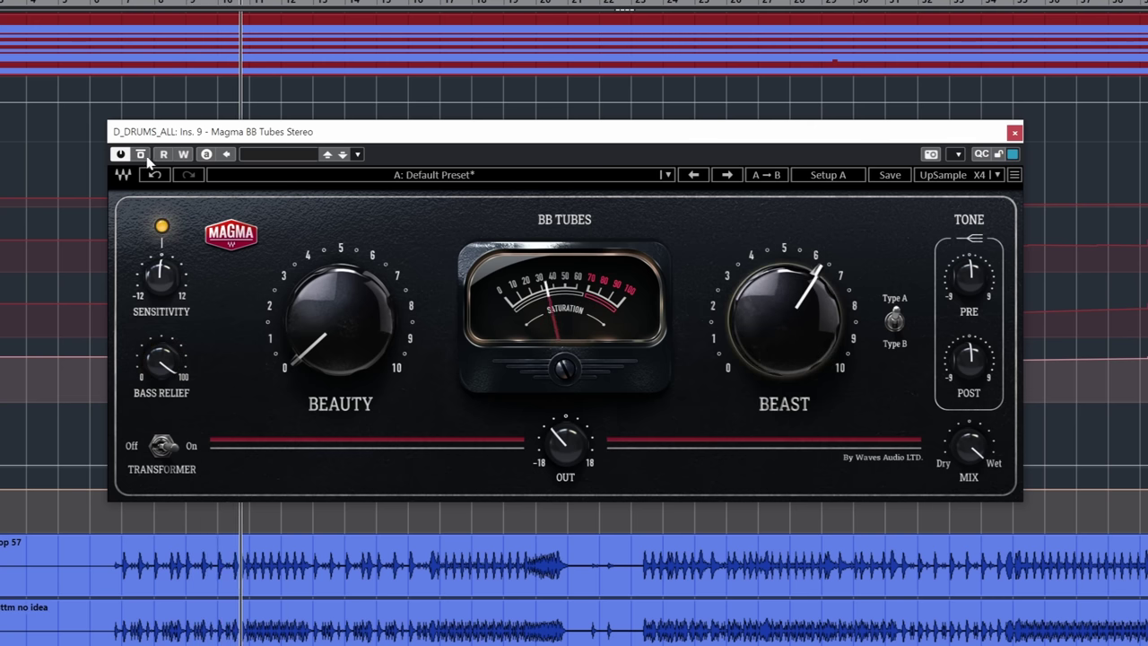
Bypass and re-enable the plugin to compare the Beast saturation with the dry drums
left_click(140, 155)
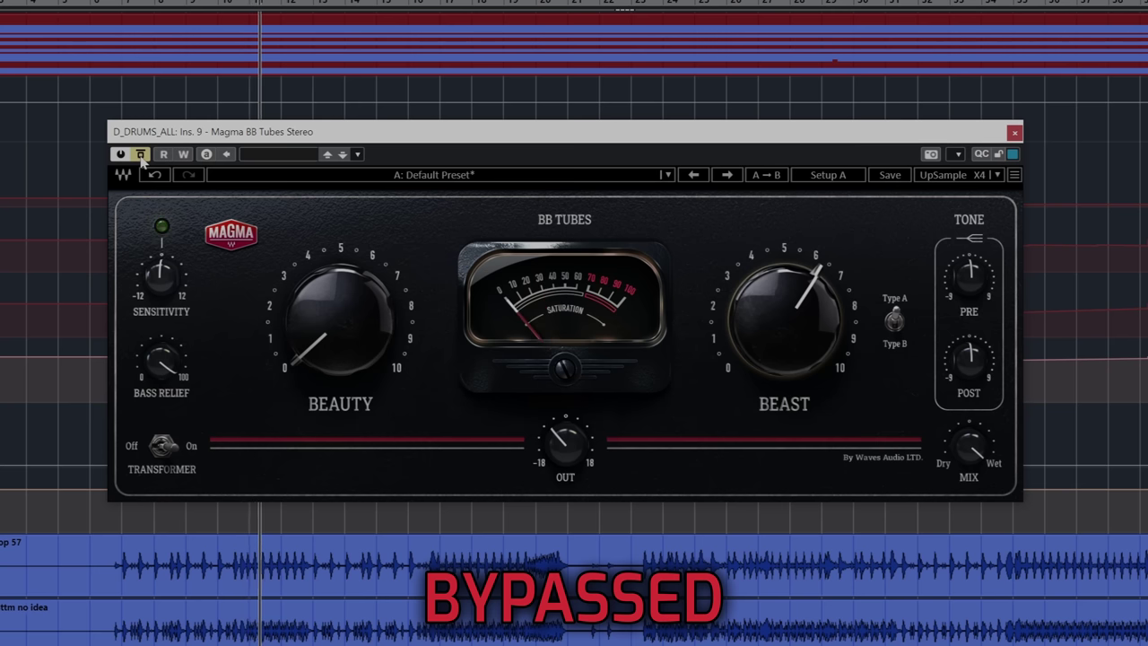
left_click(139, 155)
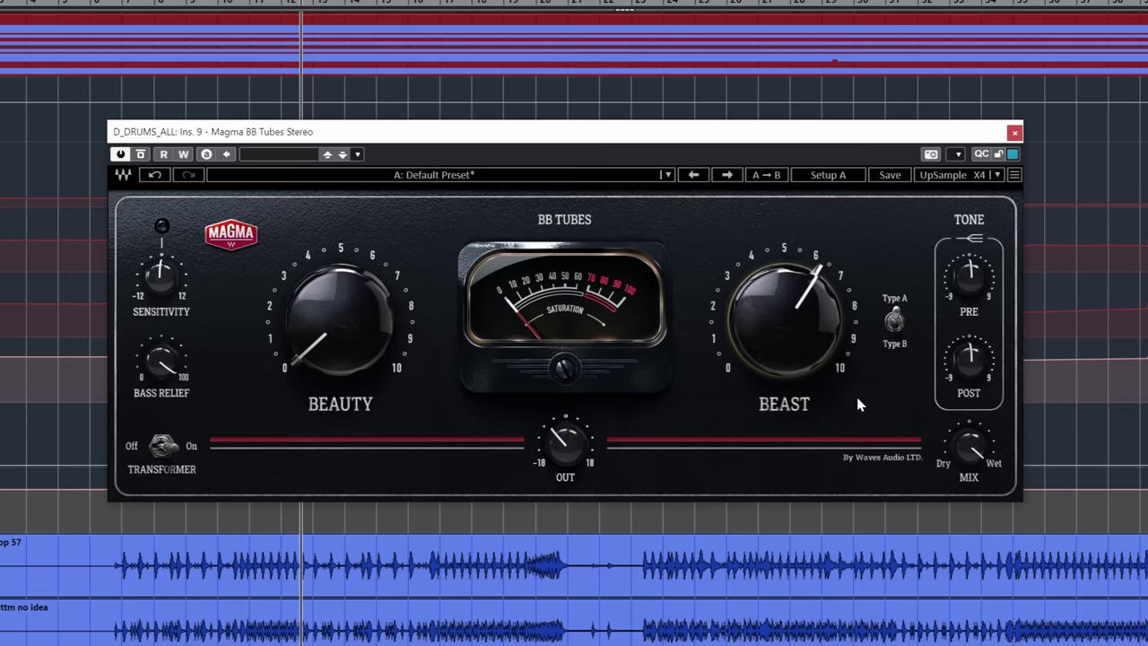
Lower Beast to 0 and audition the Pre tone control by sweeping it, returning it to its centre position
key("space")
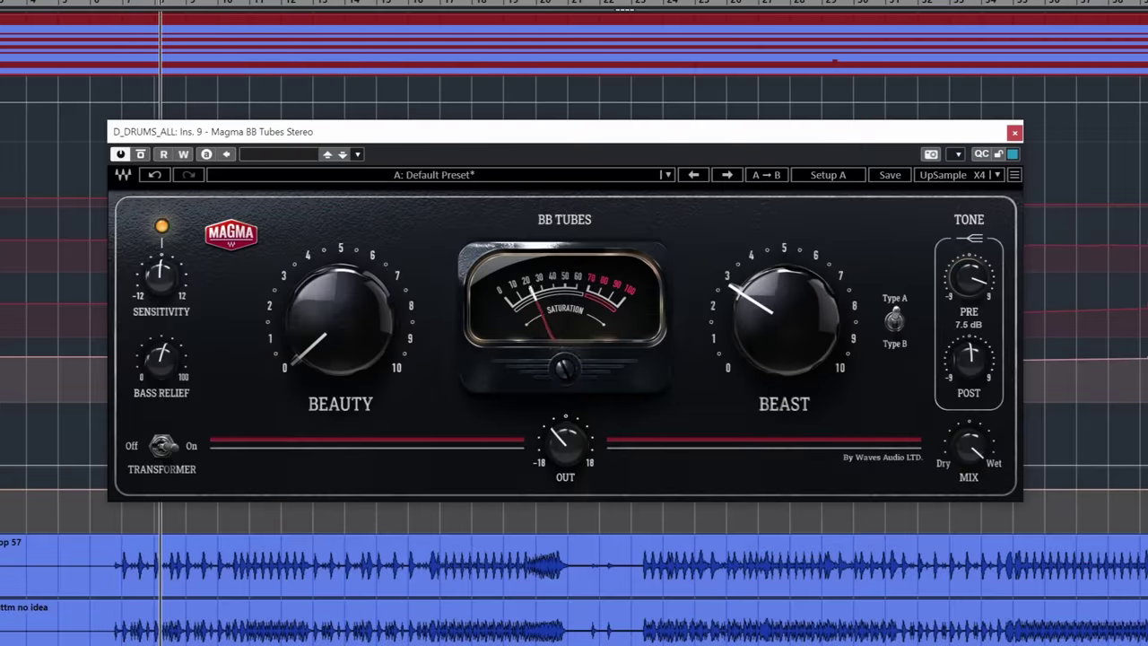
left_click_drag(756, 320, 755, 358)
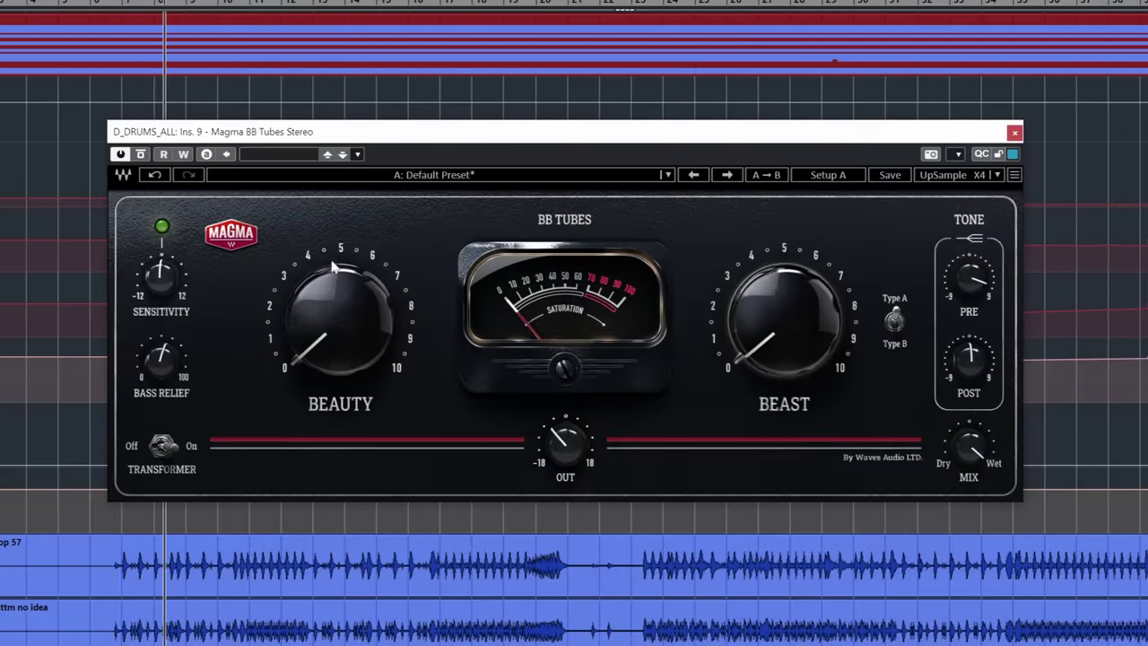
mouse_move(383, 345)
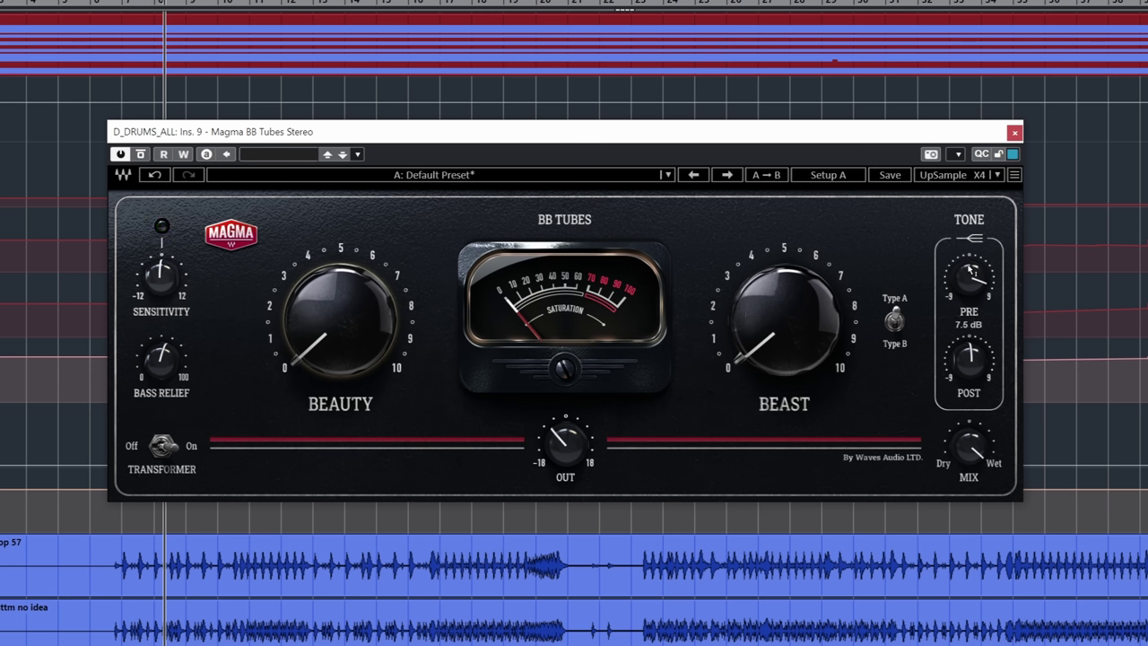
left_click_drag(969, 269, 968, 305)
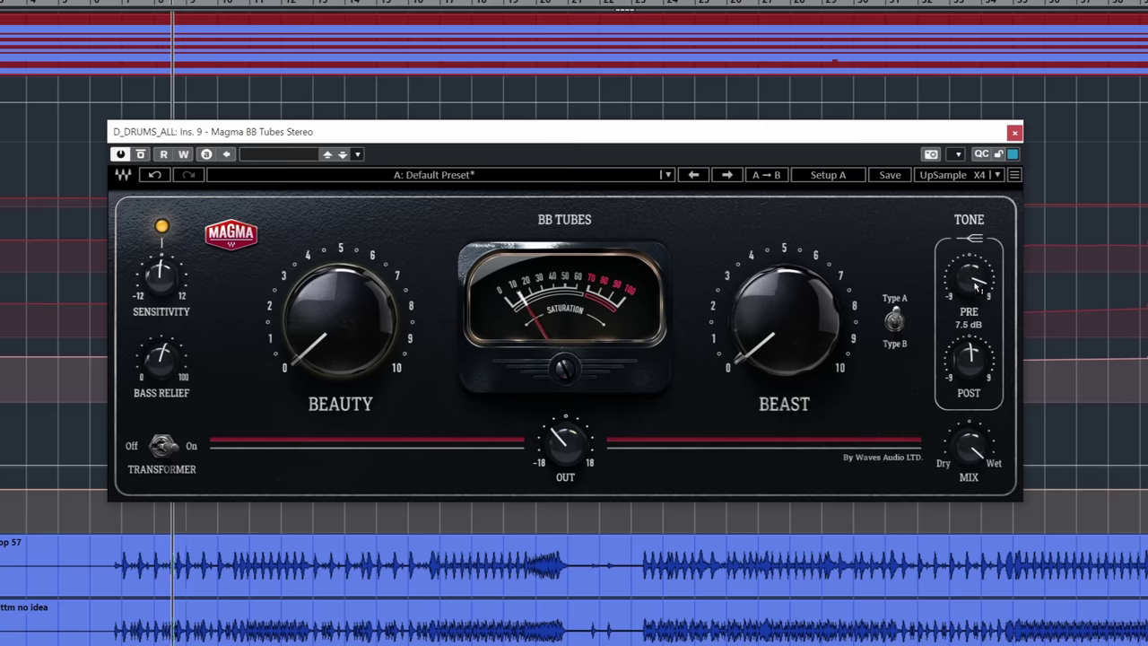
left_click_drag(969, 305, 968, 270)
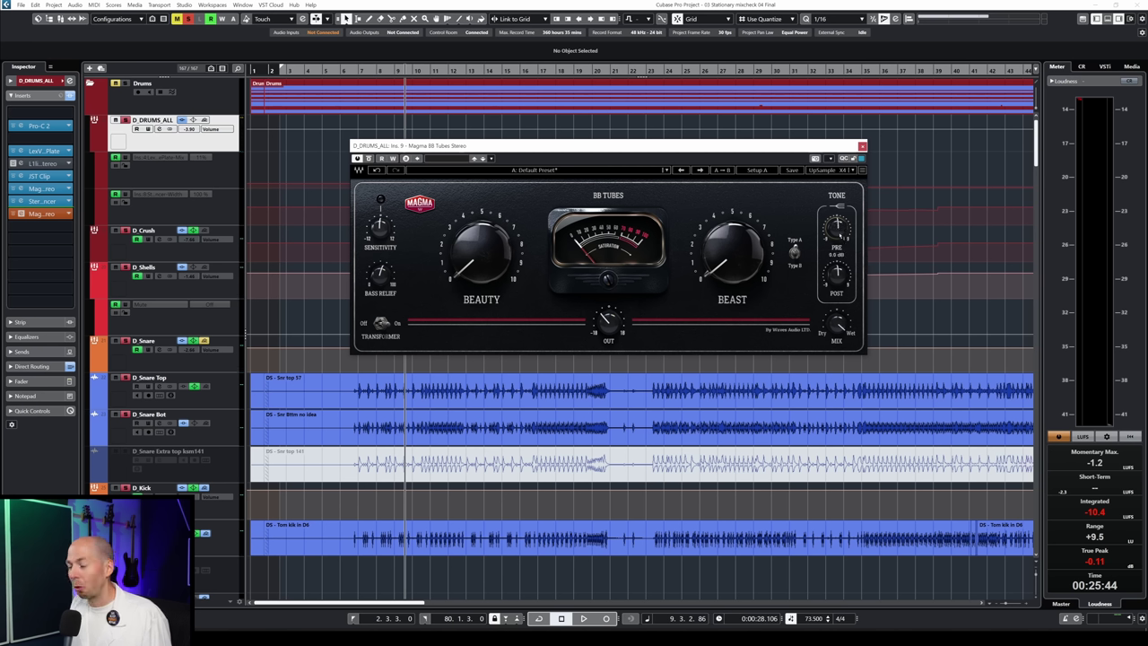
Set the Post tone control to 5.5 dB and raise the Pre tone control by a similar amount in Setup B
key("space")
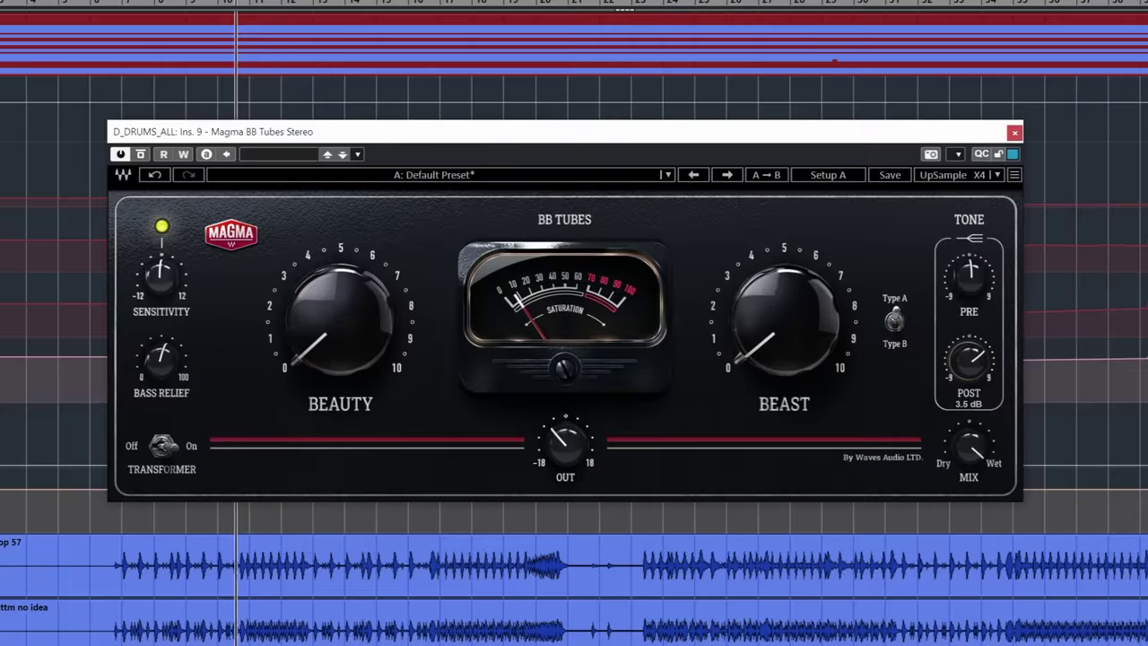
mouse_move(968, 361)
left_mouse_down()
mouse_move(968, 342)
mouse_move(976, 366)
left_mouse_up()
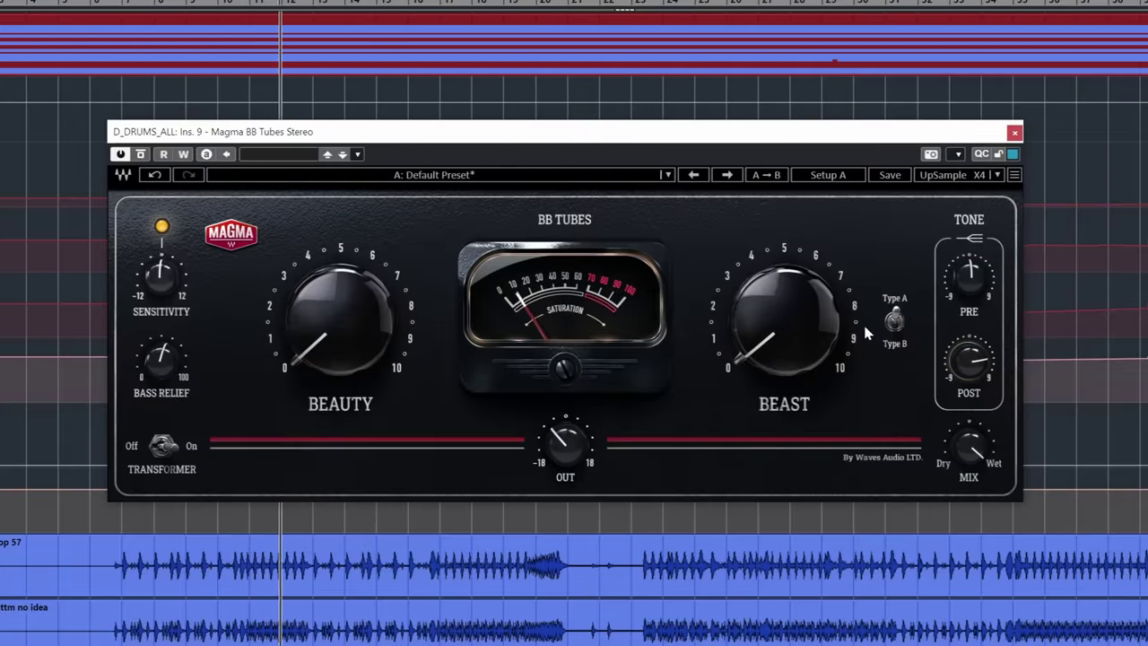
left_click_drag(970, 277, 969, 272)
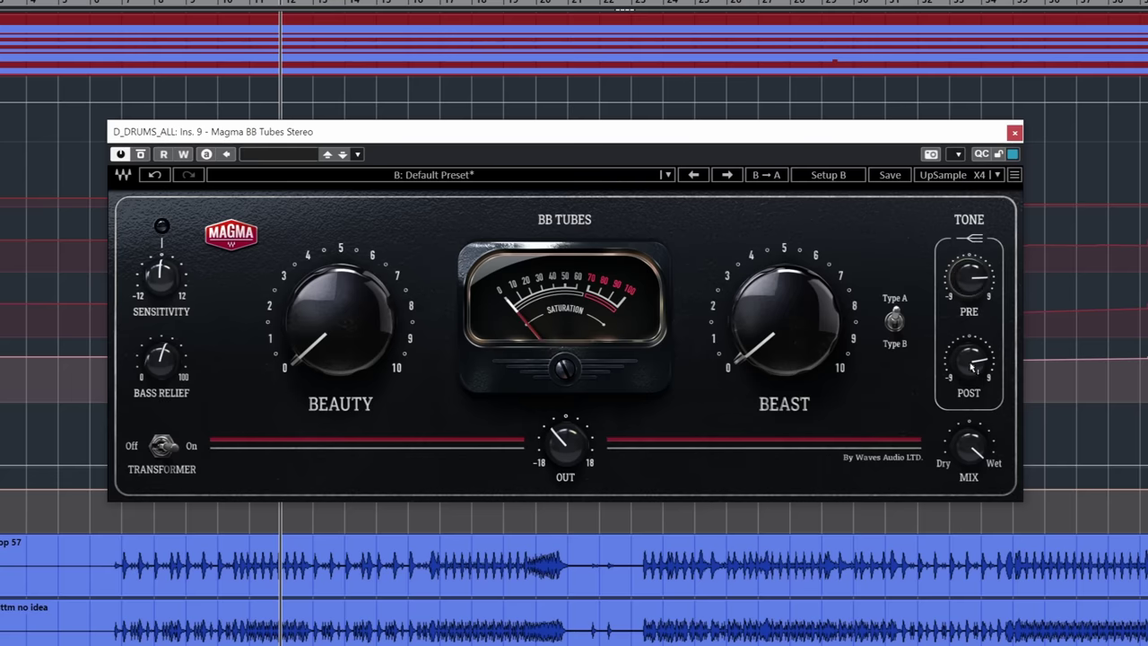
left_click_drag(970, 363, 971, 366)
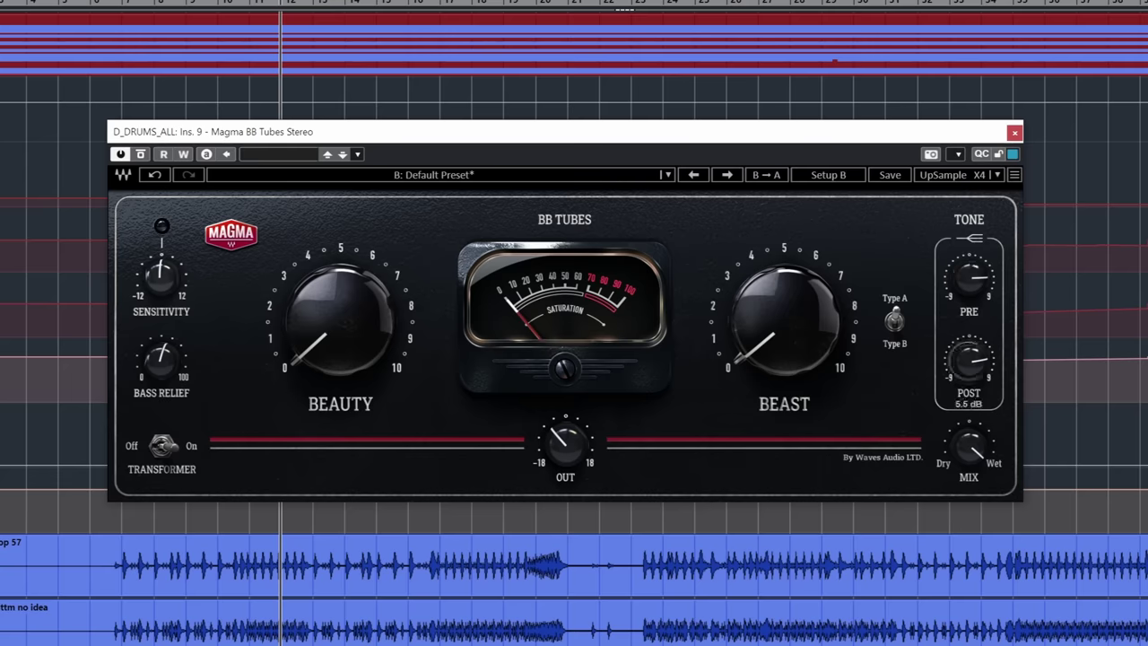
Readjust the Pre tone control in Setup B and set Beauty to 80
left_click(975, 281)
double_click(338, 337)
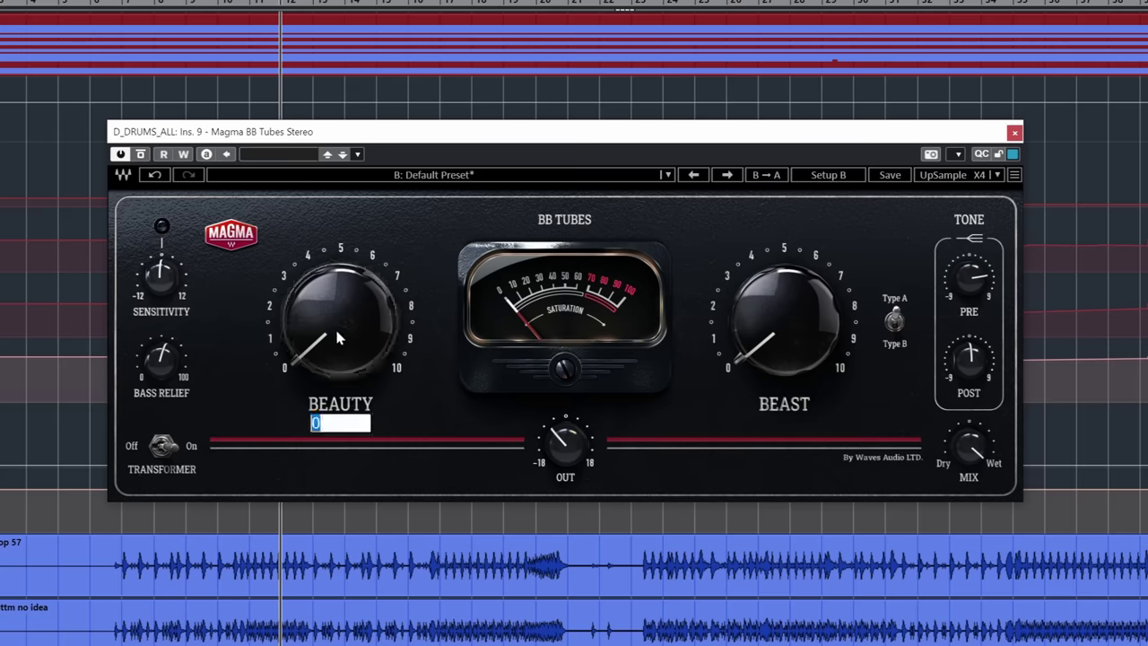
type("8")
key("Return")
double_click(328, 328)
type("80")
key("Return")
Re-enable the bypassed plugin and reduce the Pre tone boost in Setup B
left_click(823, 173)
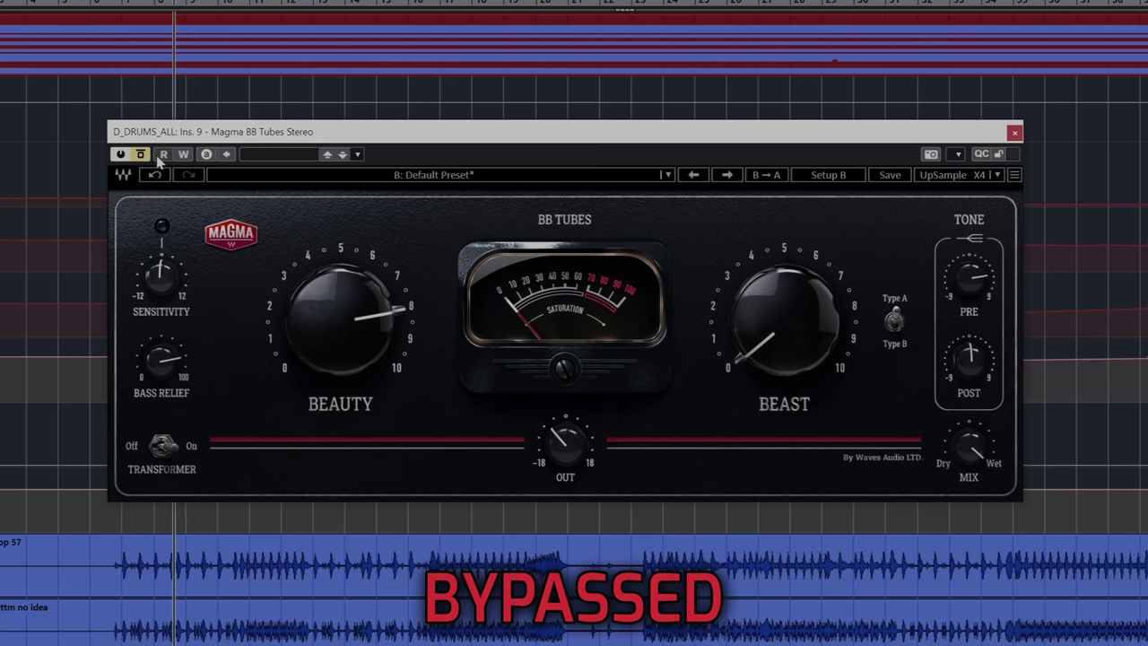
left_click(142, 155)
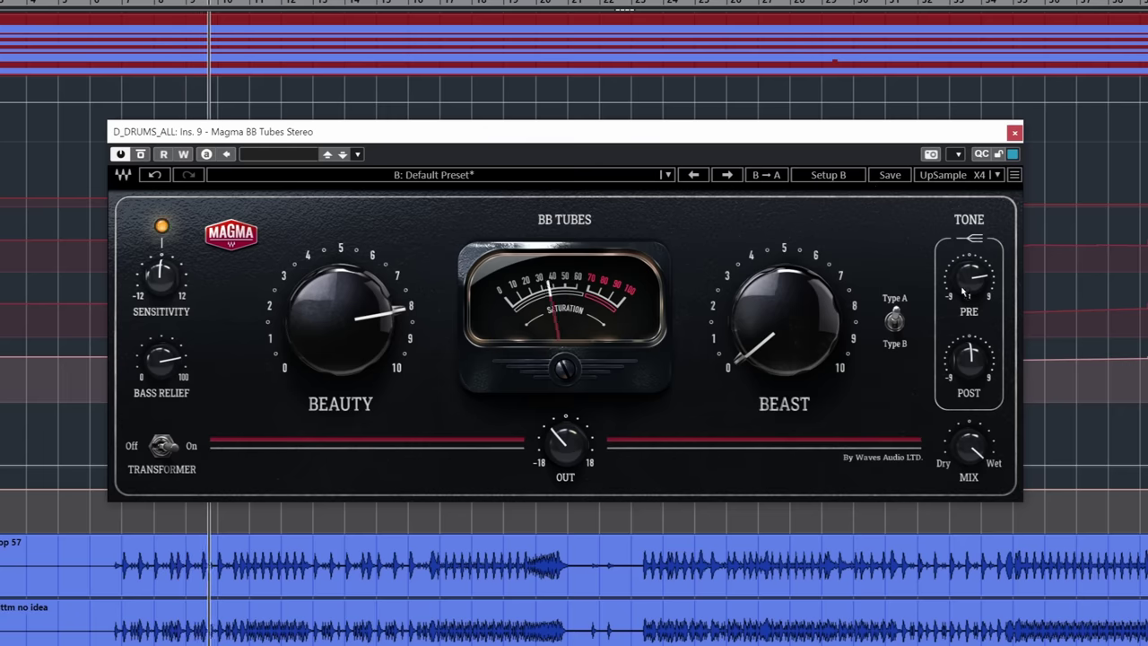
left_click_drag(975, 282, 980, 274)
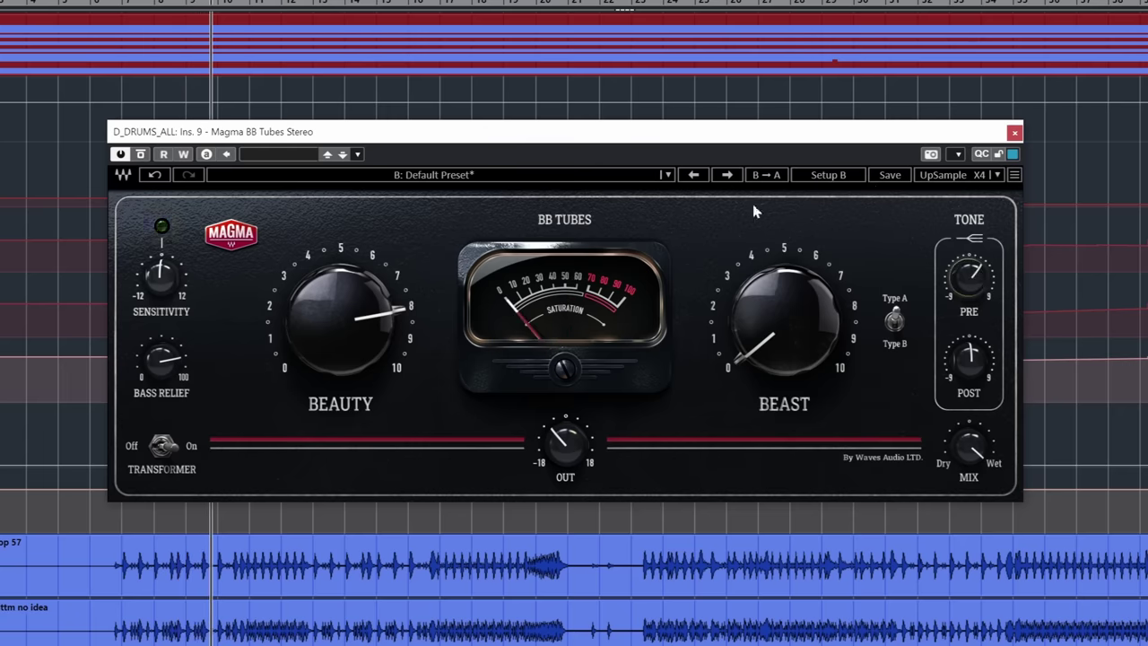
Switch repeatedly between Setup A and Setup B to compare the Post tone boost with the Pre tone boost
left_click(827, 176)
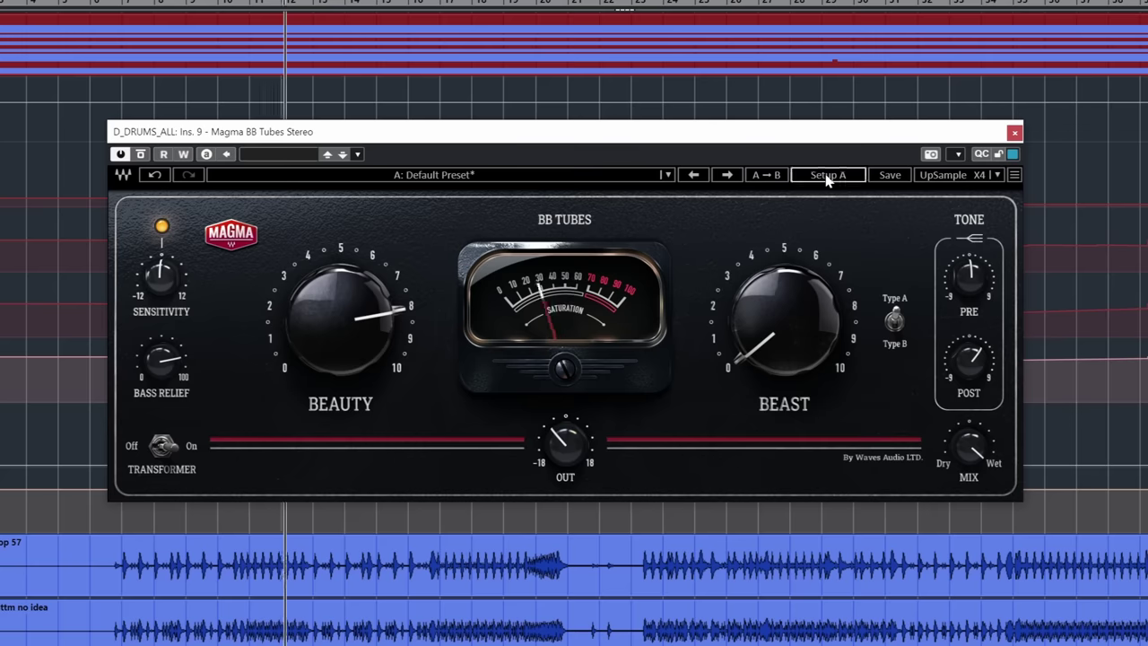
left_click(826, 176)
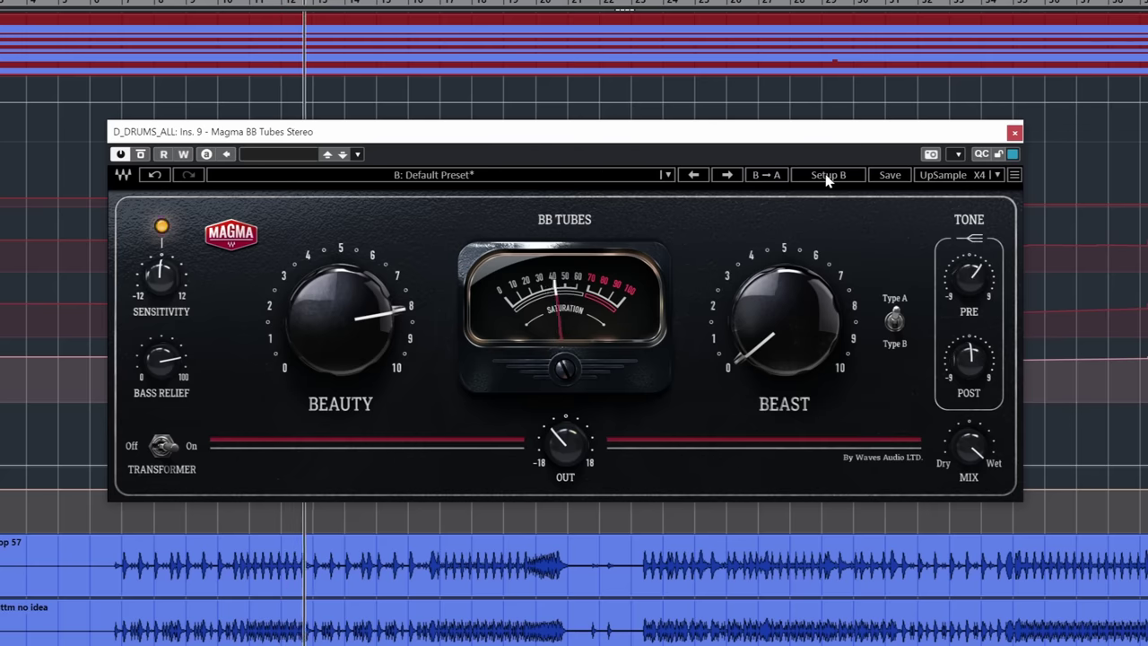
left_click(827, 175)
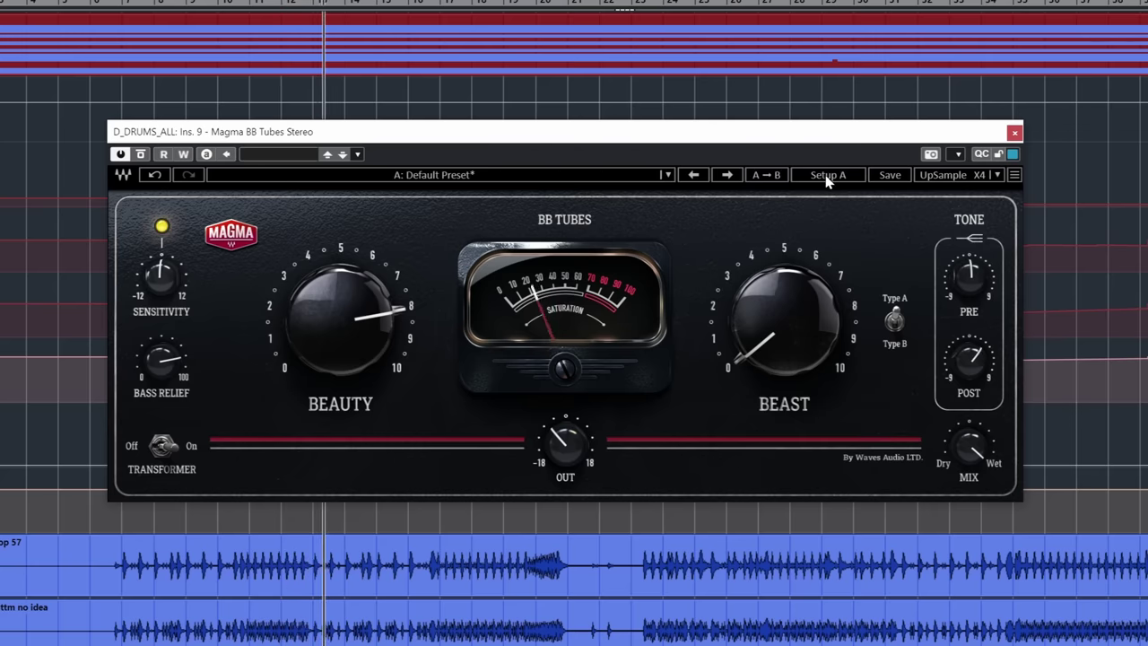
left_click(826, 176)
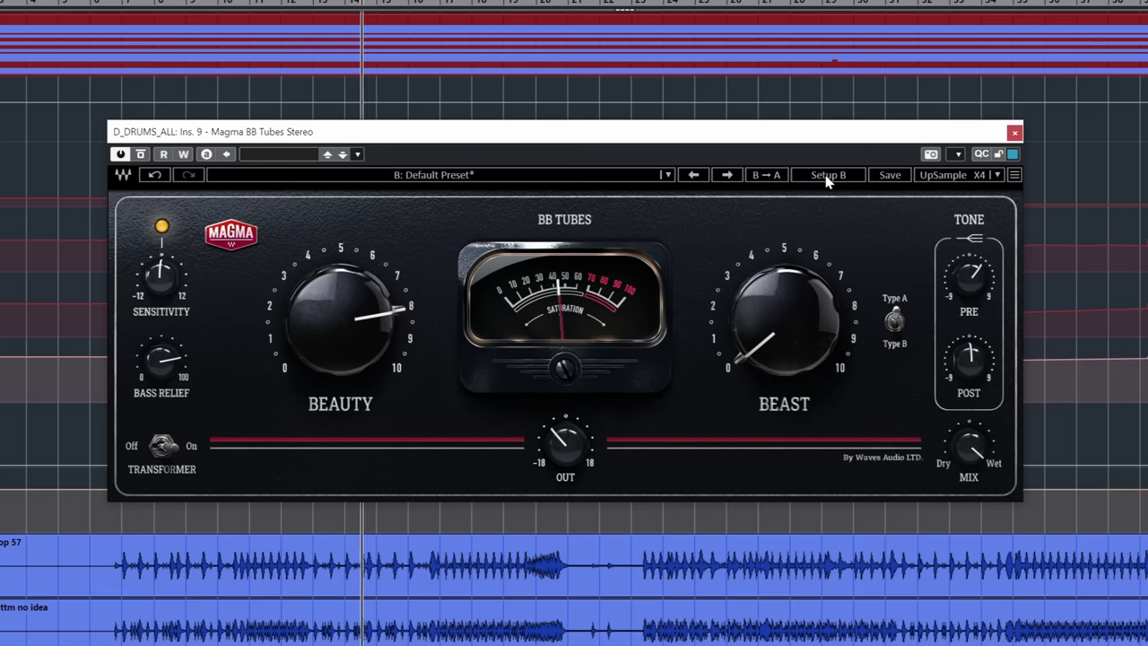
left_click(827, 175)
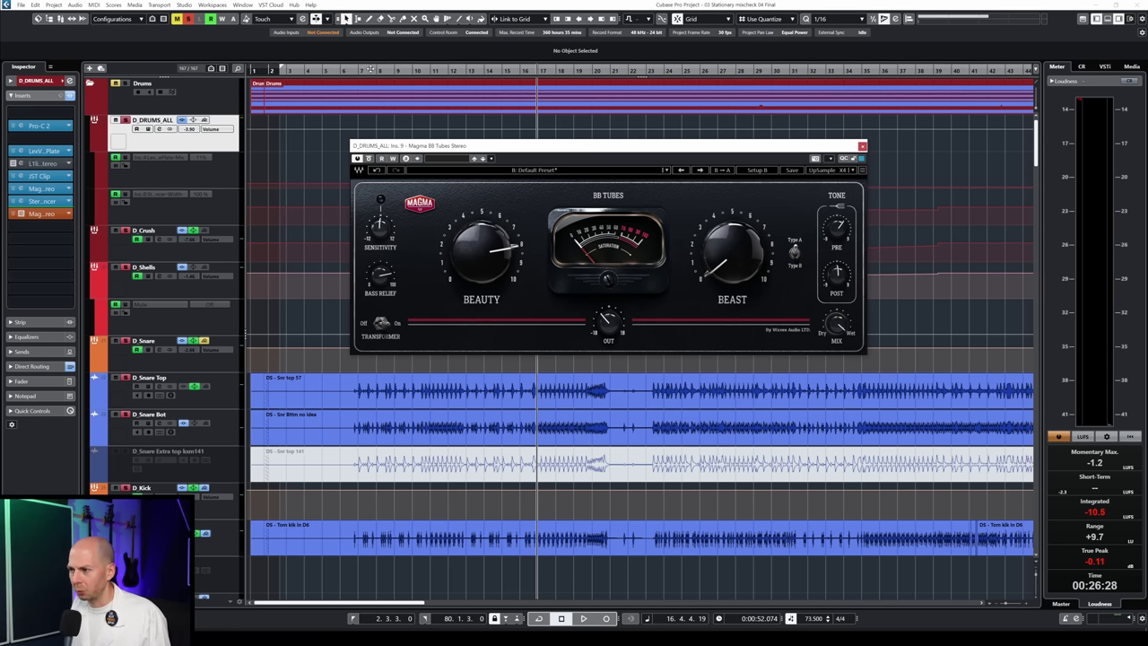
Play the drums from near bar 7 while lowering Beauty to about 5.5, halving Bass Relief and raising the Pre tone control
double_click(369, 71)
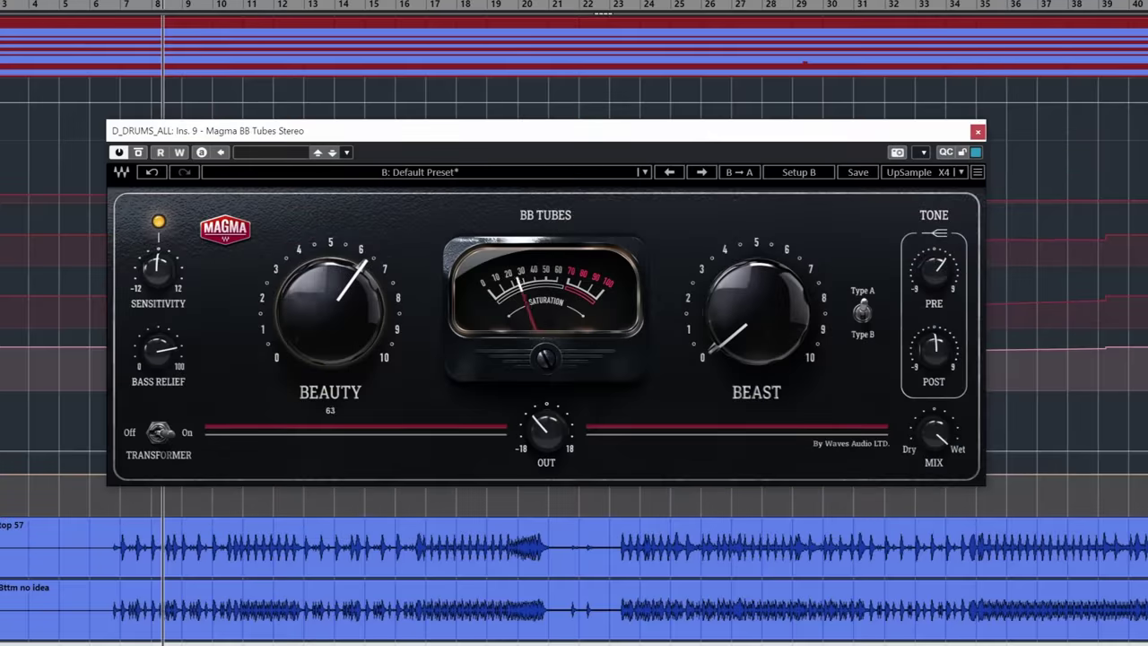
mouse_move(157, 351)
left_mouse_down()
mouse_move(158, 423)
mouse_move(158, 351)
left_mouse_up()
left_click_drag(330, 309, 330, 317)
left_click_drag(935, 270, 935, 255)
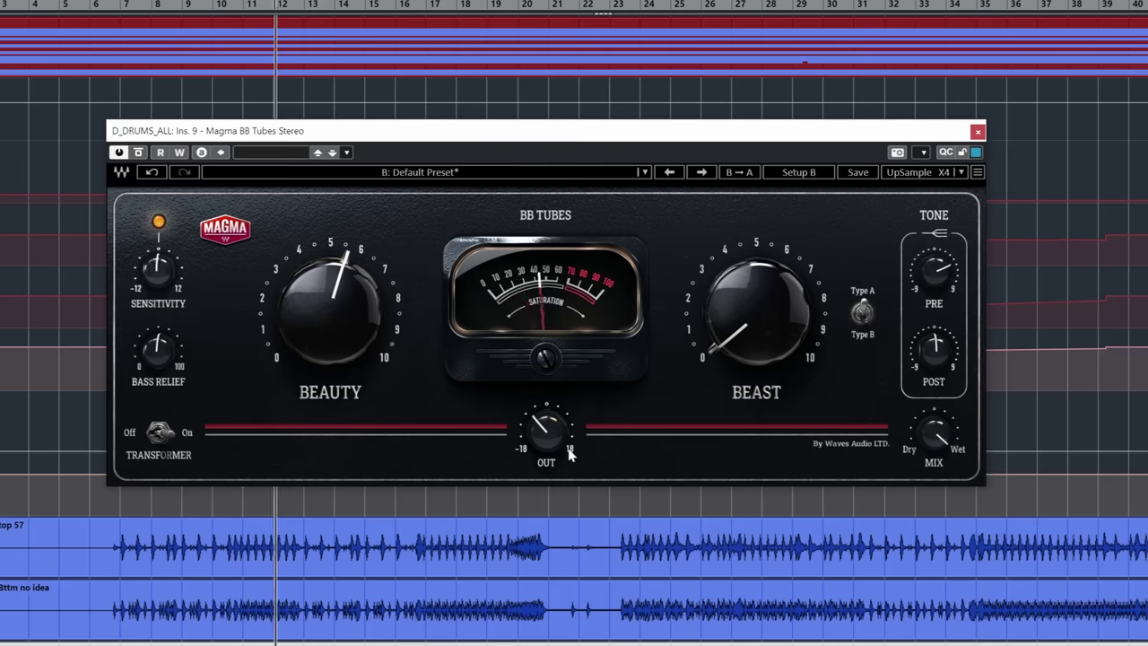
Pull Mix down to 0%, blend it partway back up, and audition the drums with the plugin re-enabled after bypass
left_click_drag(932, 432, 933, 502)
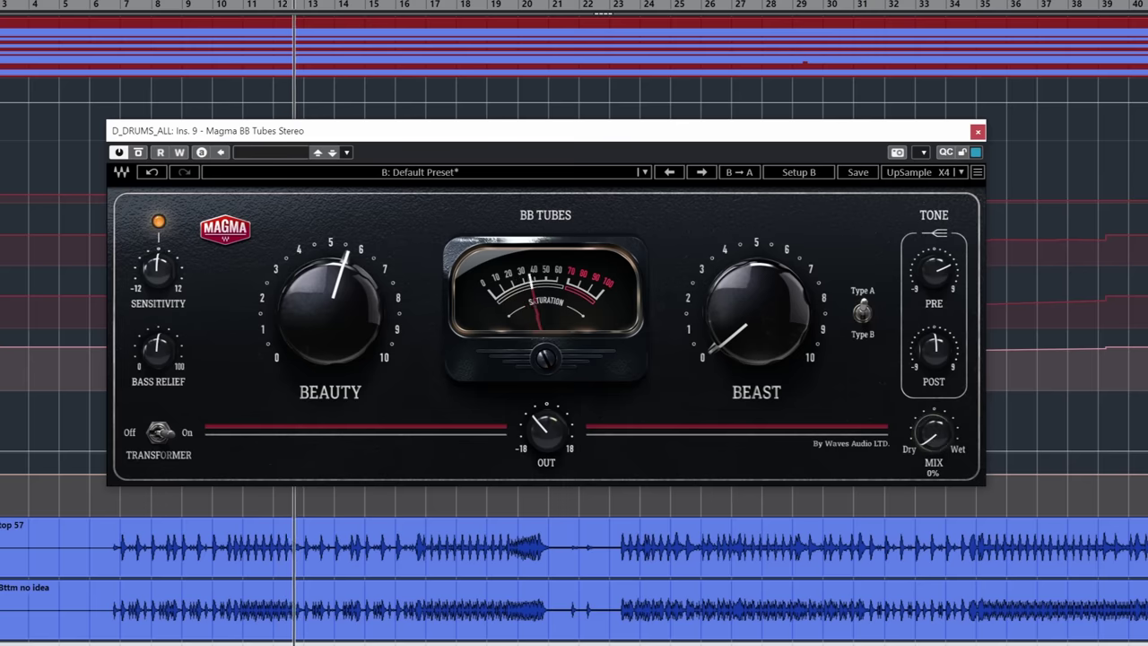
left_click_drag(933, 433, 932, 407)
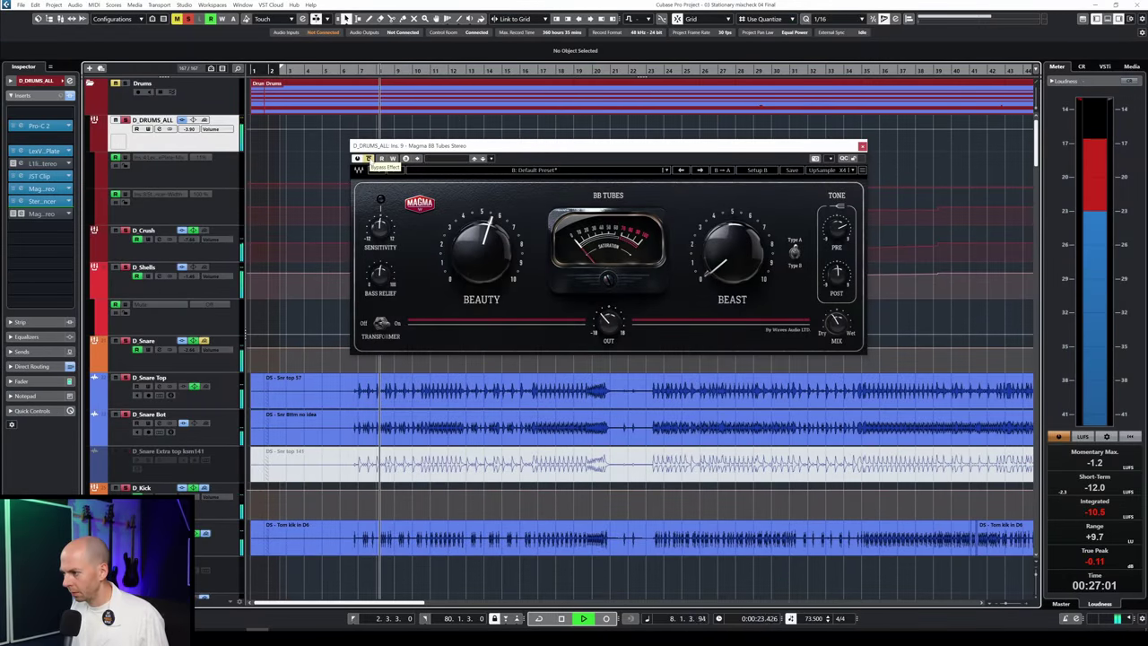
left_click(368, 159)
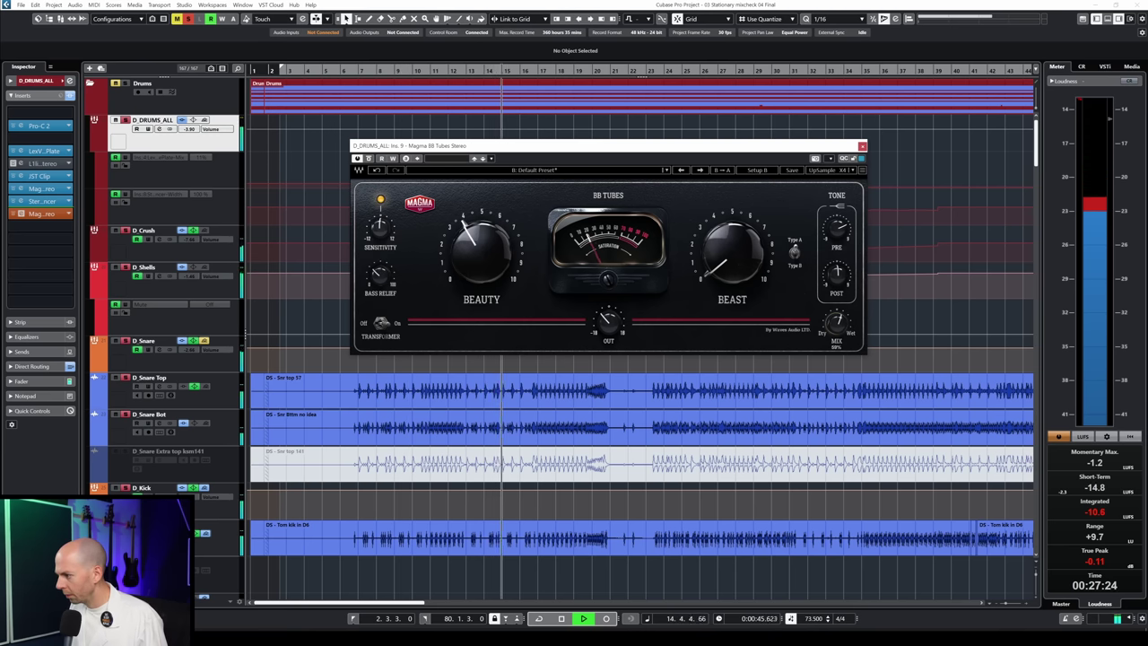
key("space")
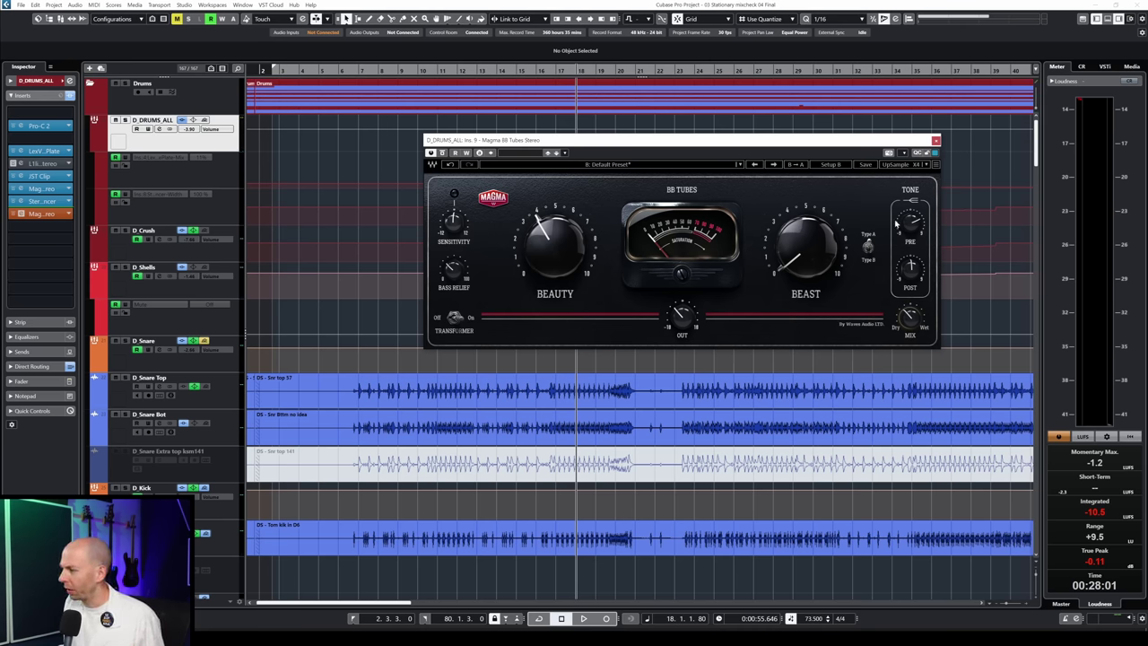
Close the drum bus plugin and audition the V_Main vocal with its own Magma BB Tubes insert bypassed
left_click(935, 140)
scroll(252, 350, "down", 10)
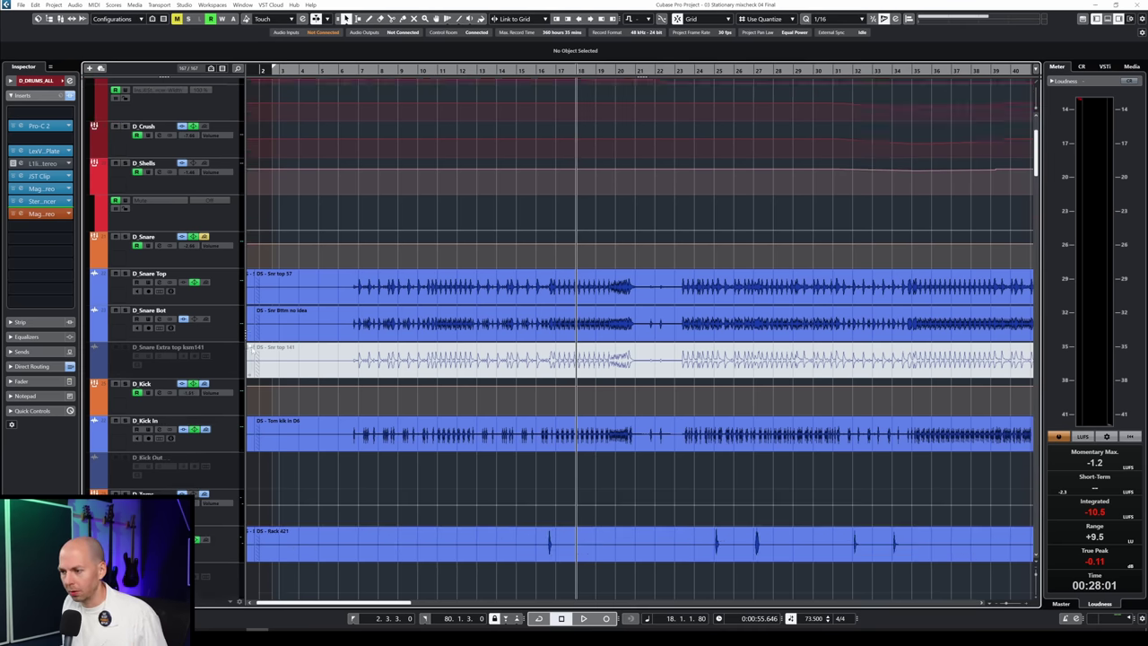
scroll(252, 350, "down", 10)
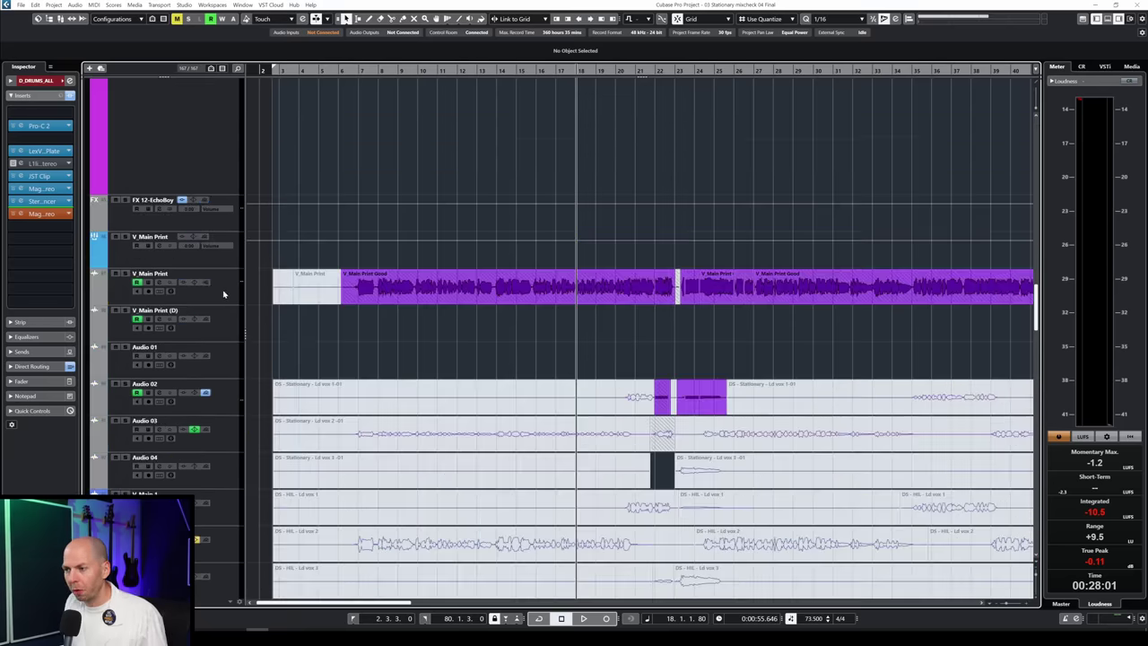
scroll(224, 293, "up", 5)
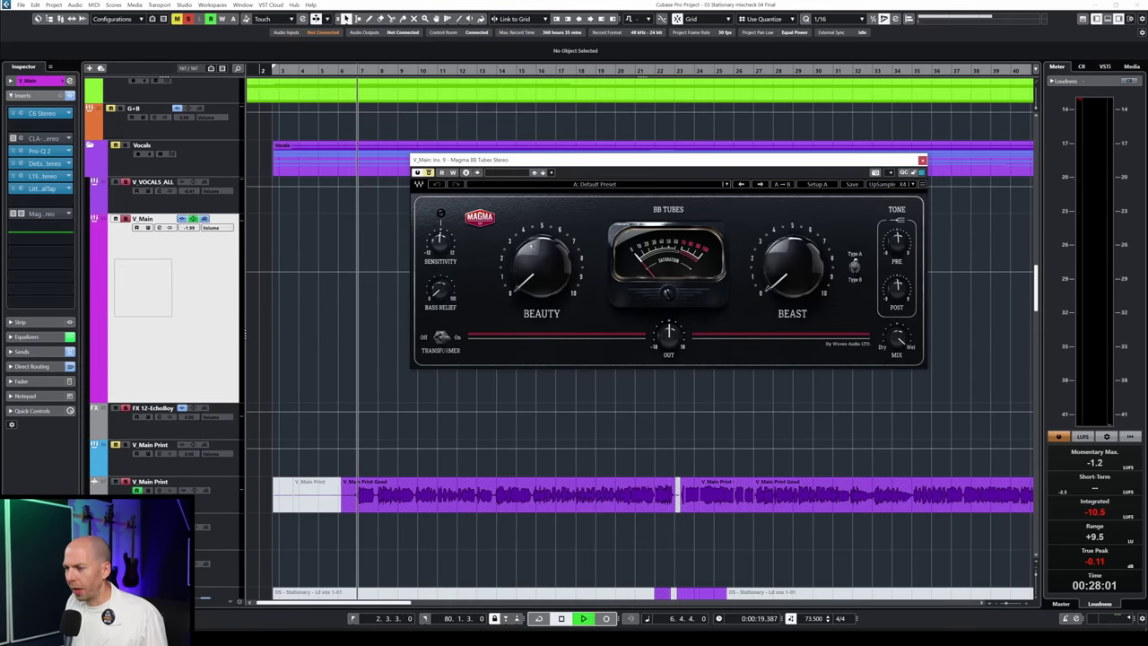
key("space")
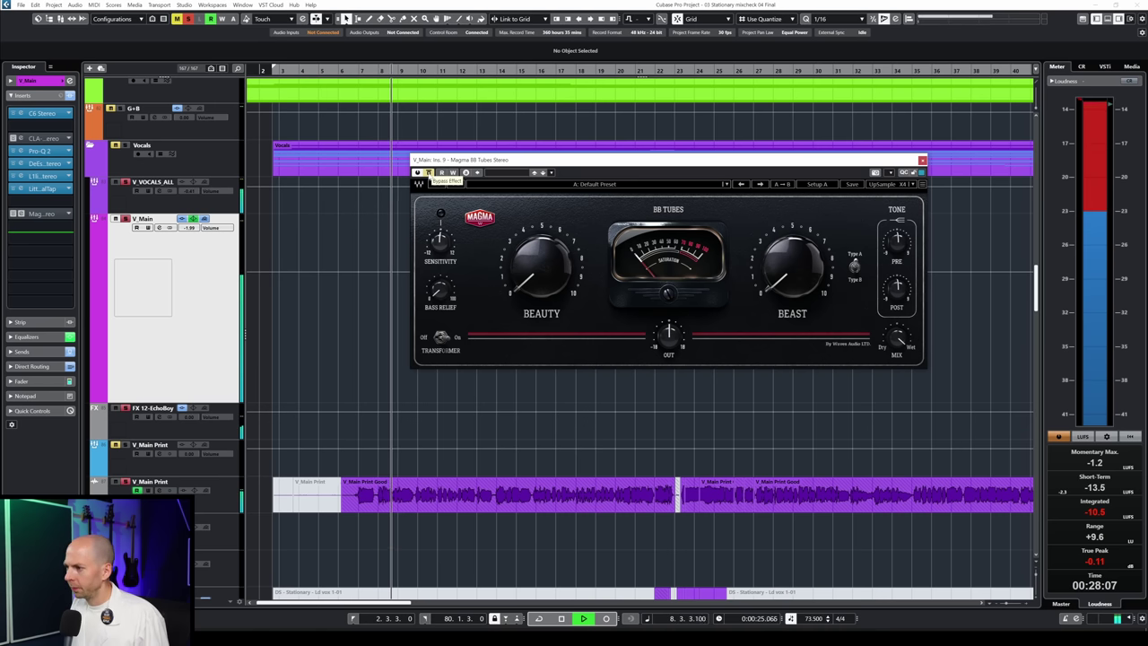
key("space")
Enable Magma BB Tubes on V_Main and raise Beauty to about 41 during playback
left_click(428, 172)
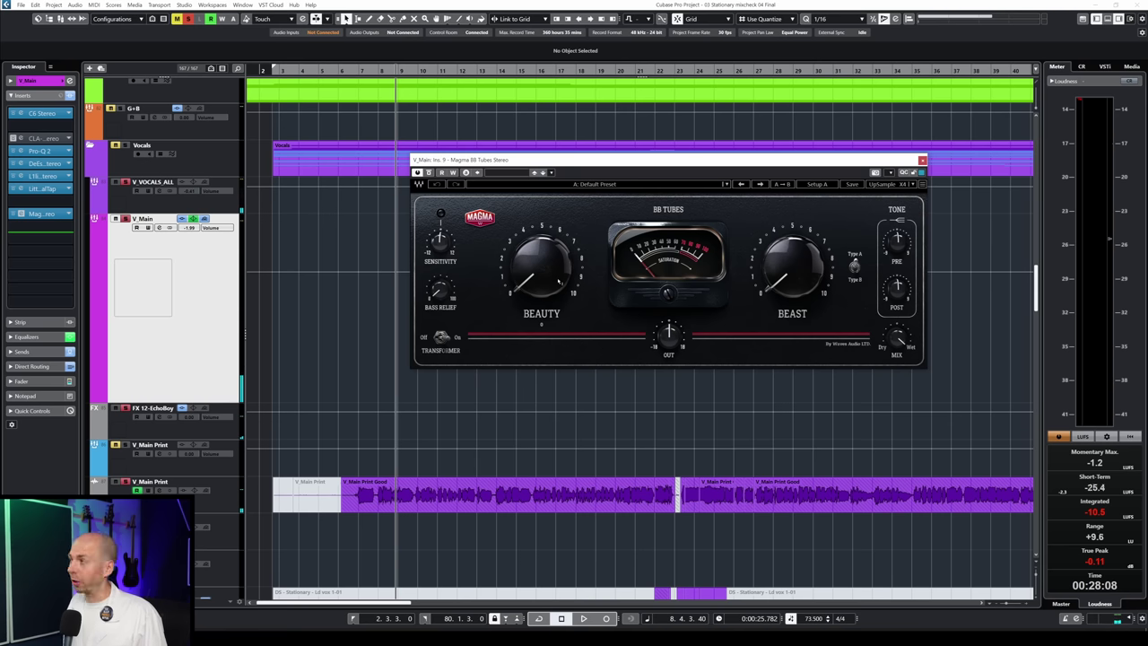
key("space")
left_click_drag(559, 280, 559, 238)
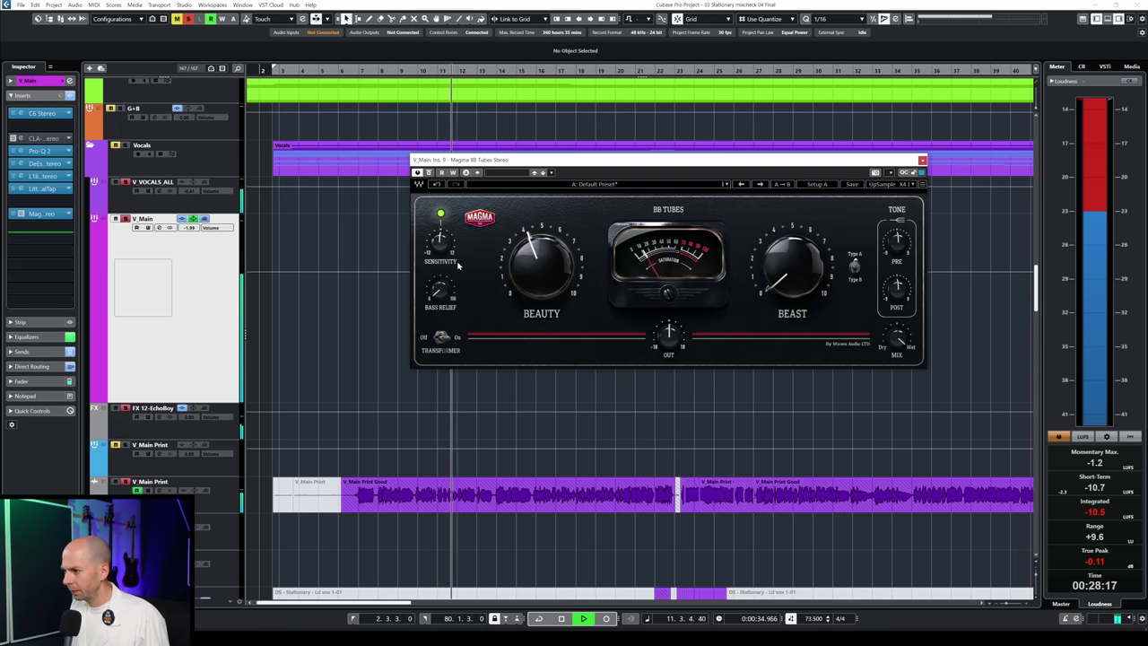
Compare the saturated vocal with its bypassed sound, lowering the Out level slightly between comparisons
left_click(429, 172)
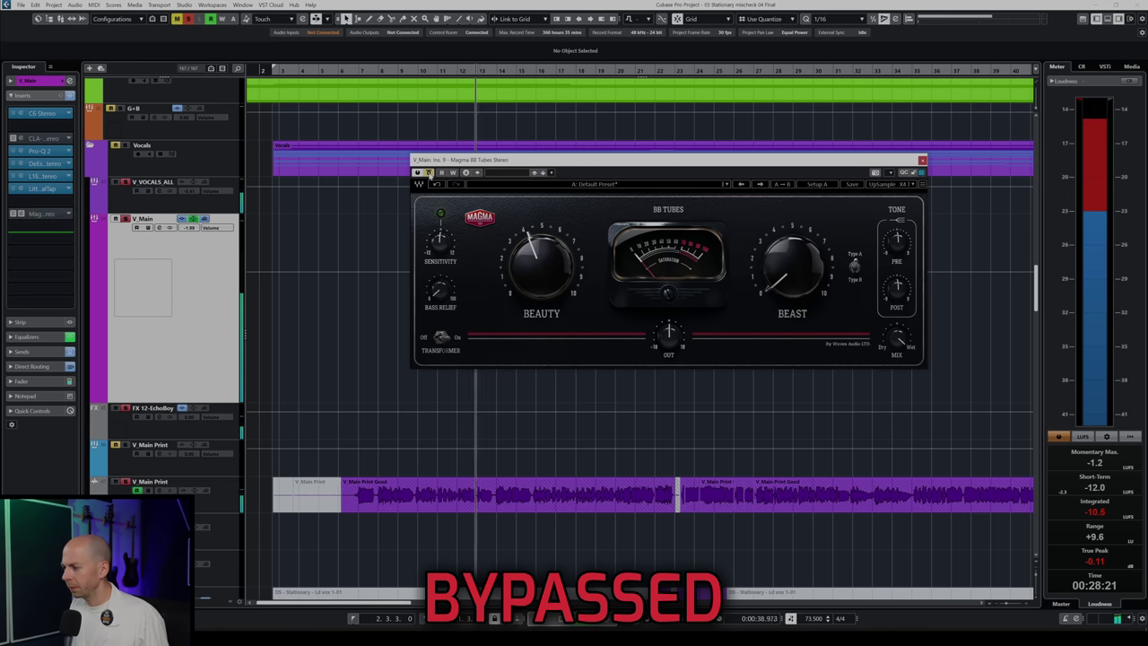
left_click(429, 172)
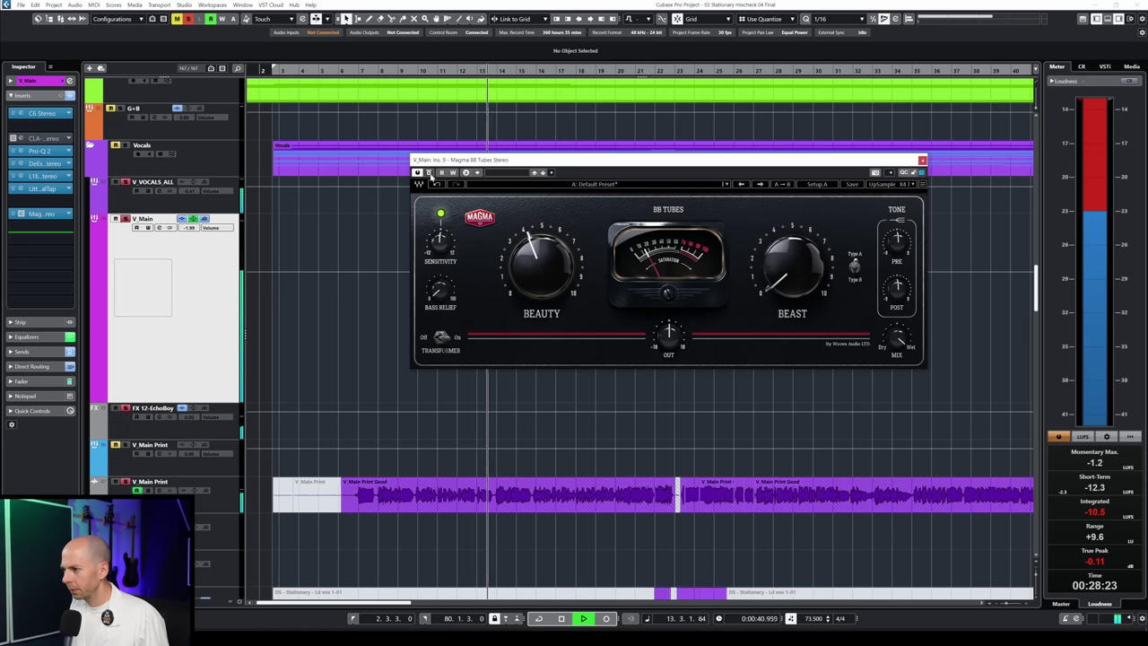
left_click_drag(669, 335, 669, 346)
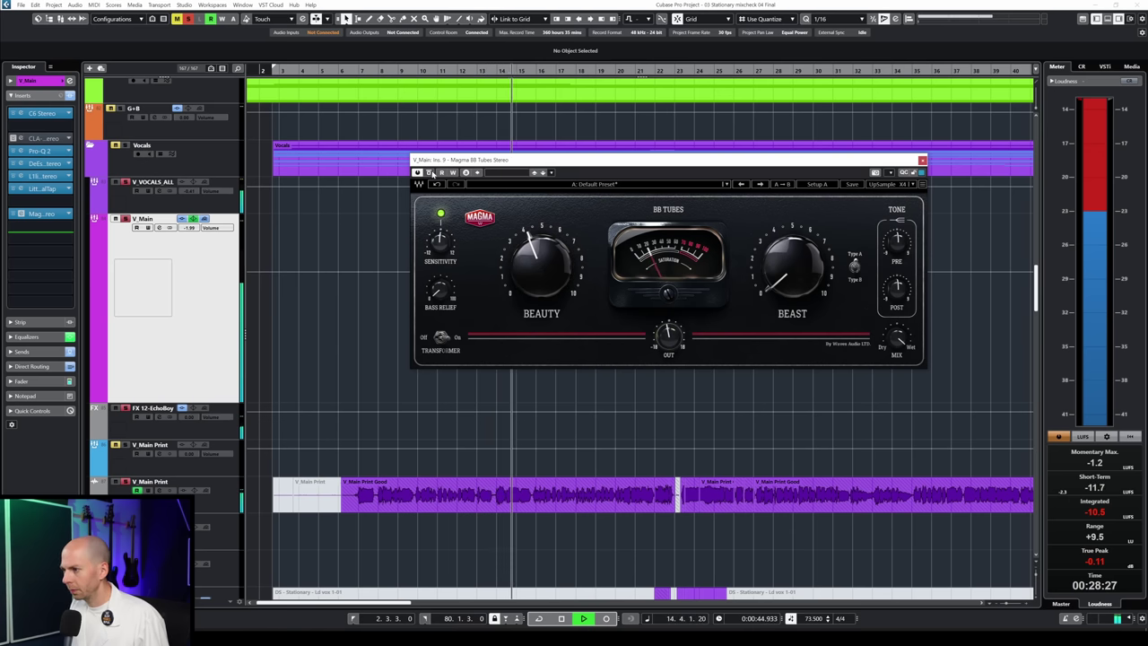
left_click(428, 172)
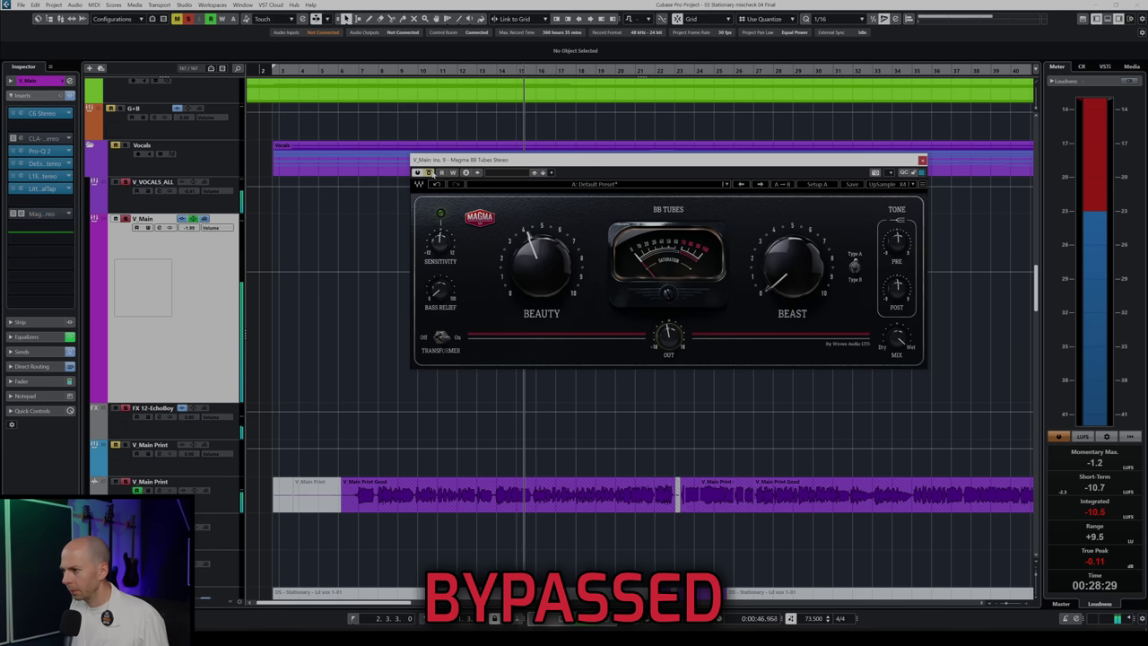
left_click(428, 172)
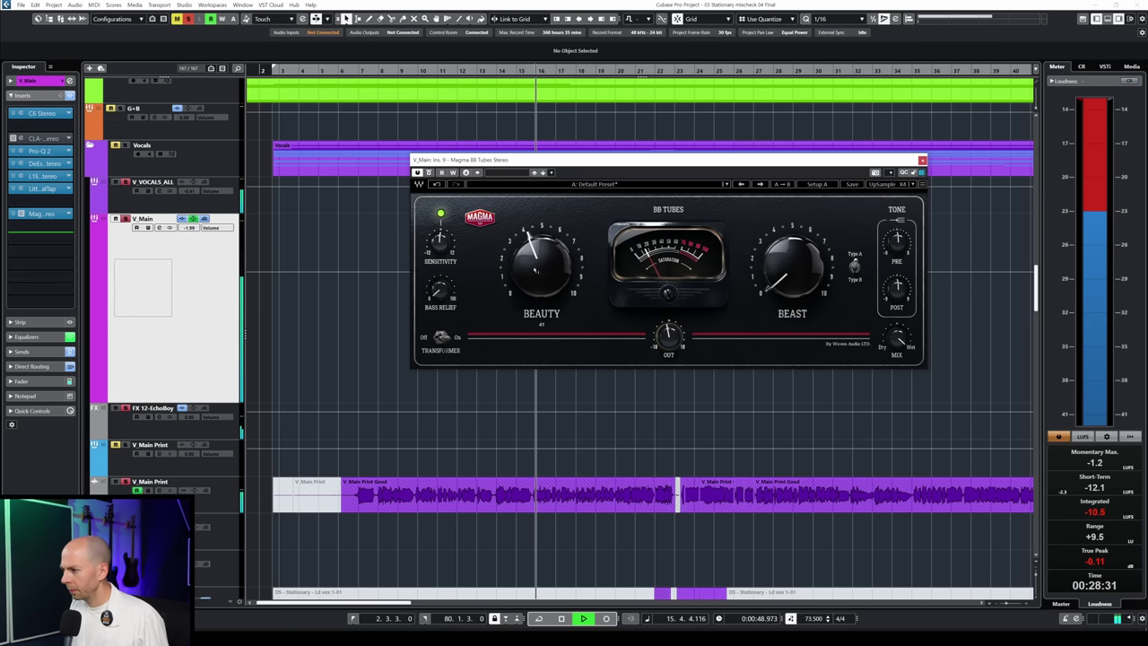
key("space")
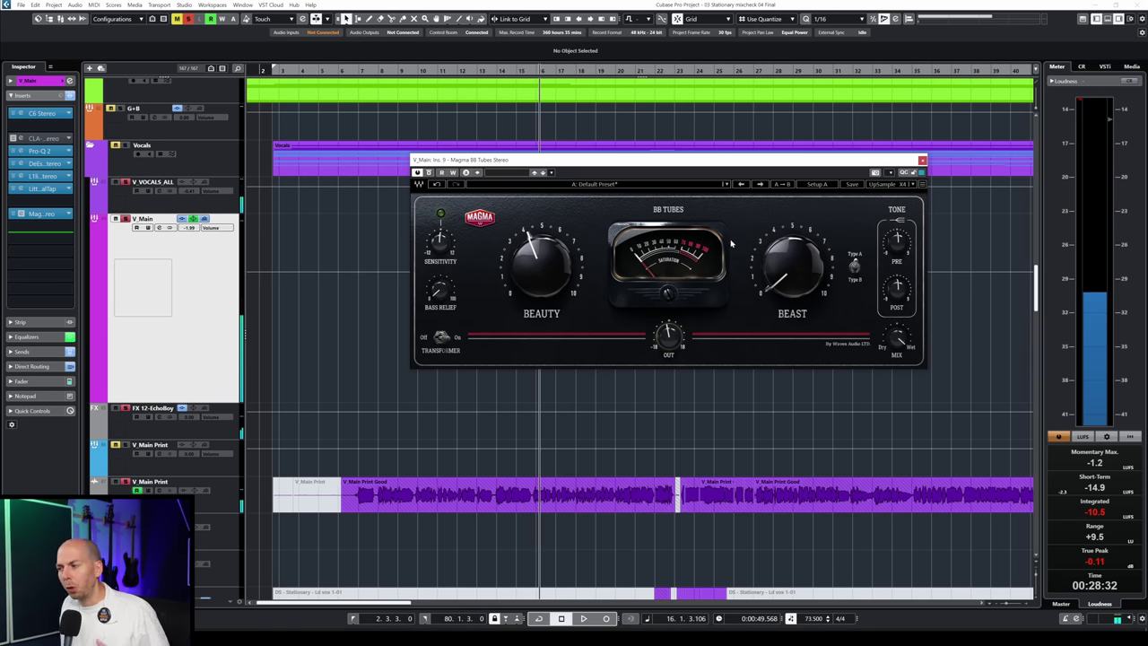
View the LittlePrimalTap insert on V_Main and close its window
left_click(40, 215)
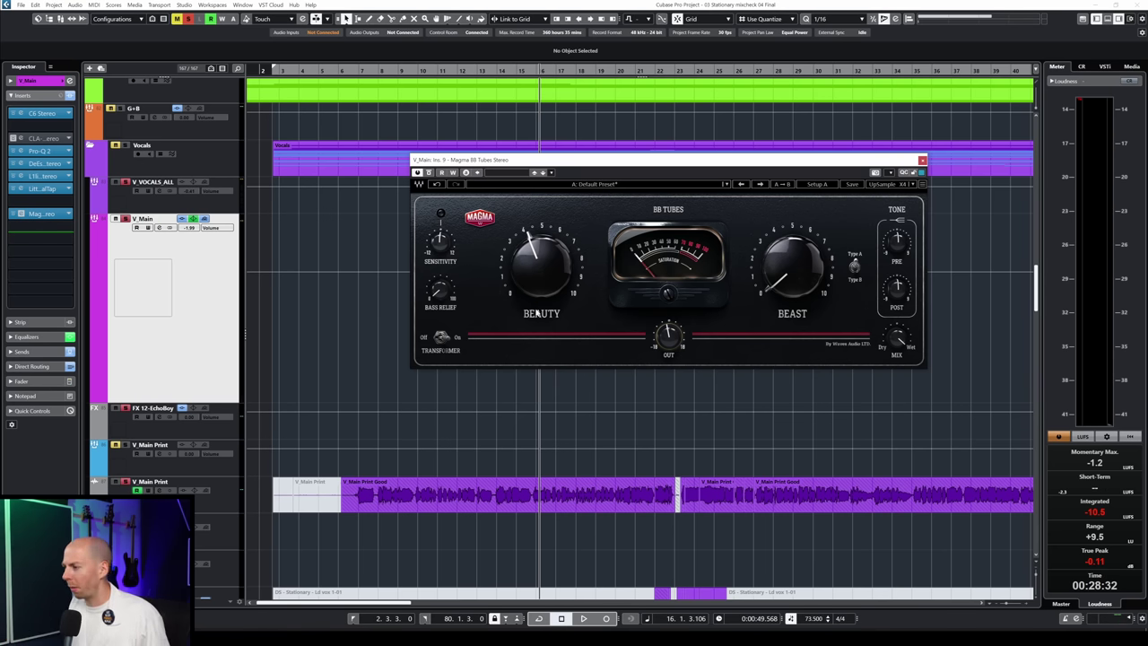
left_click(66, 187)
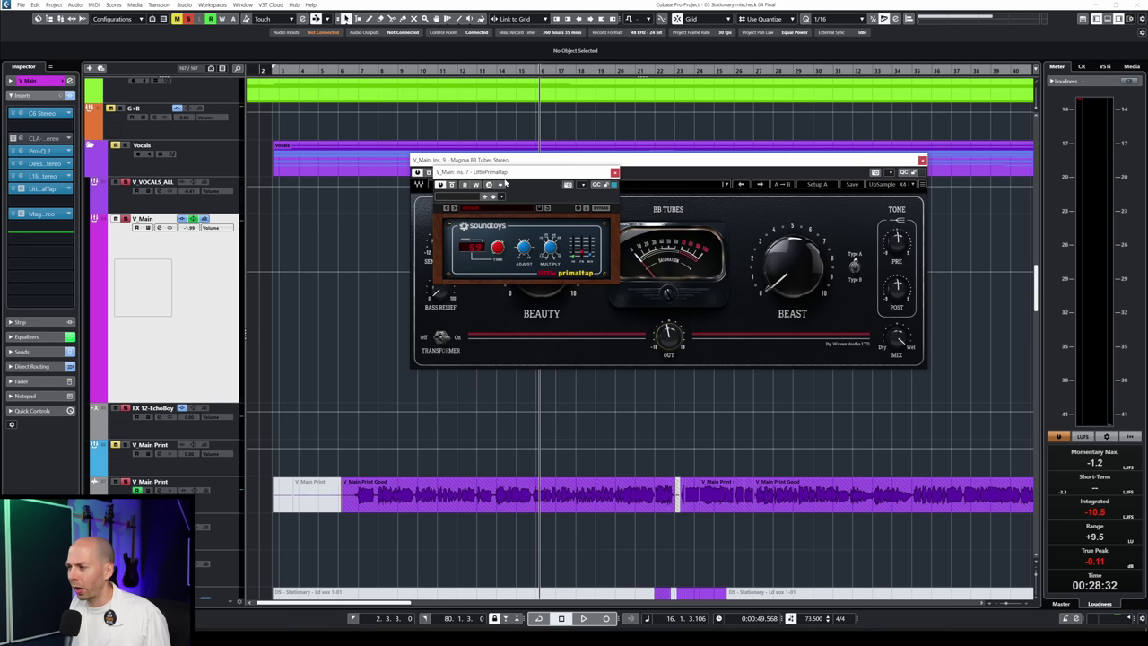
left_click(614, 172)
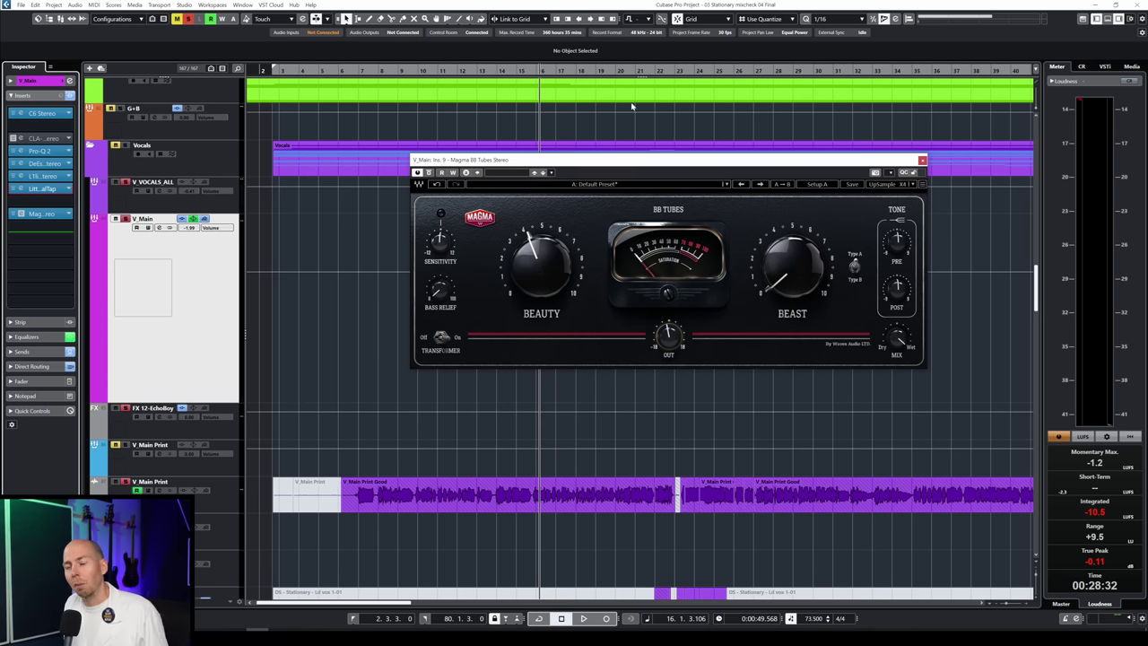
Bypass the C6 insert on V_Main, view its settings, and return to the Magma BB Tubes window
key("space")
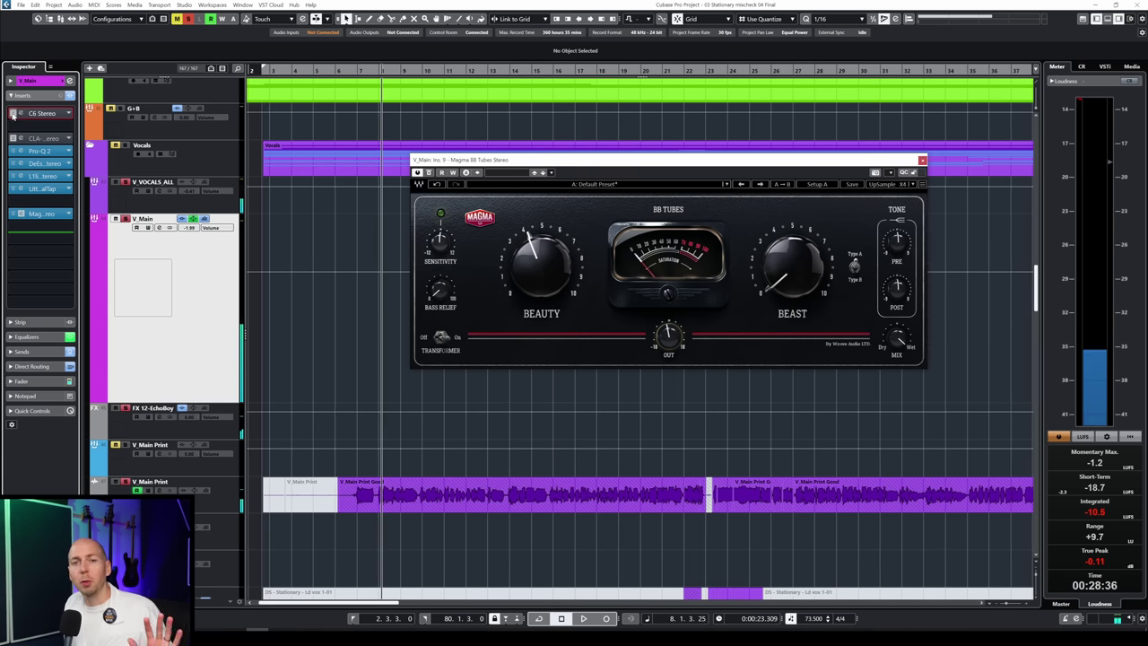
left_click(18, 115)
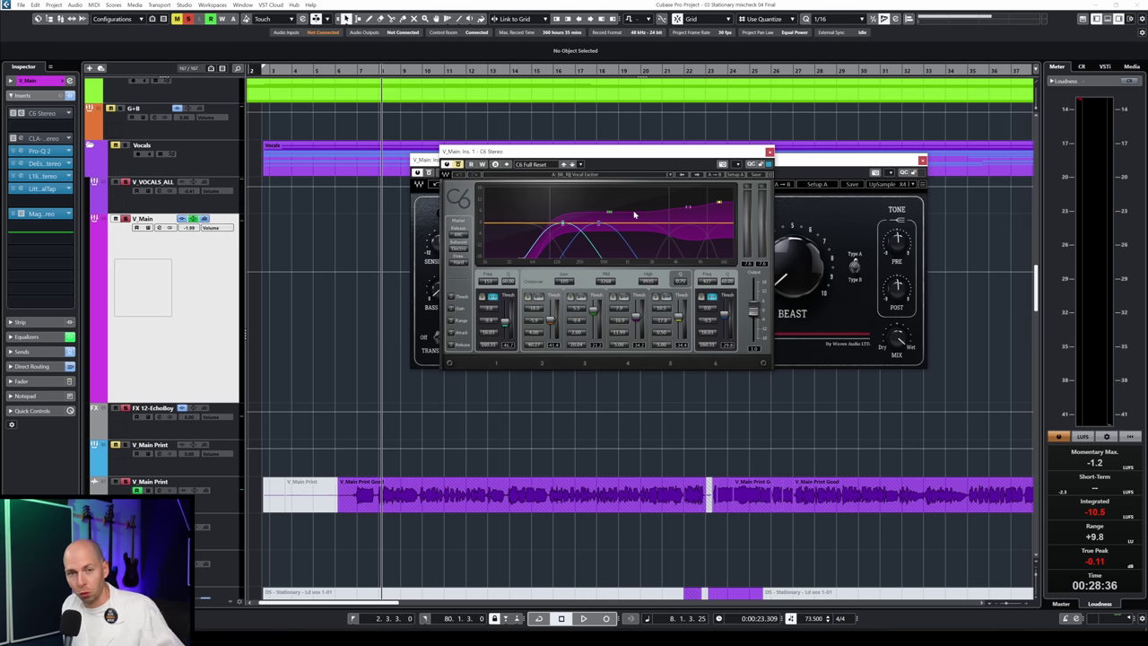
left_click(769, 152)
left_click_drag(783, 163, 707, 187)
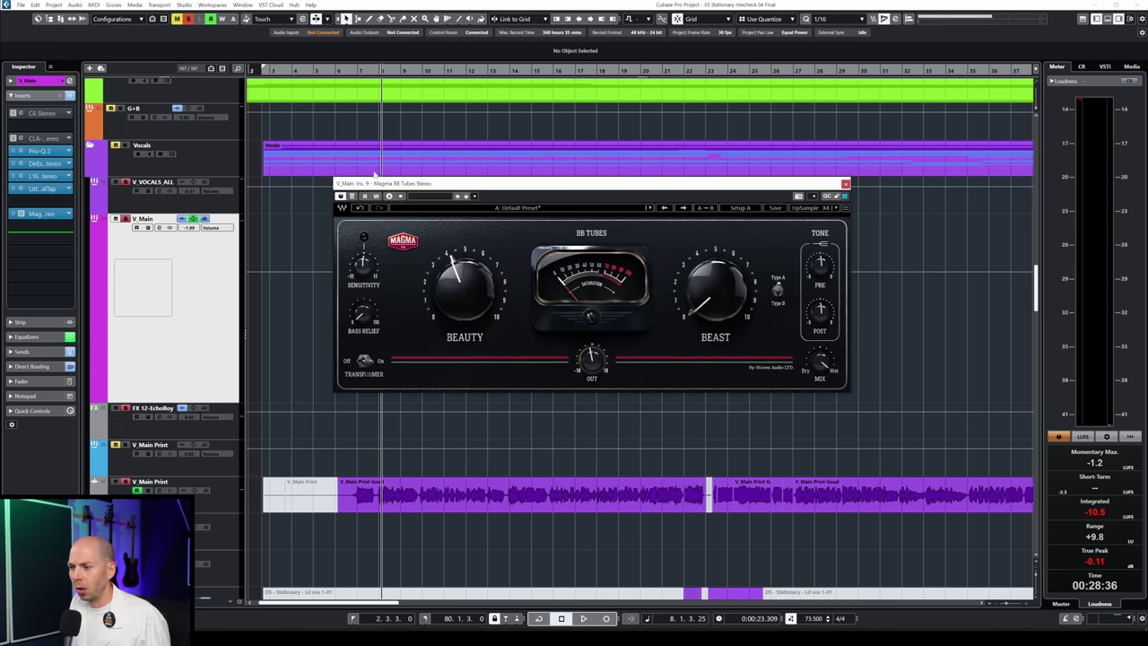
Audition the V_Main vocal with C6 bypassed and Magma BB Tubes active
key("space")
key("space")
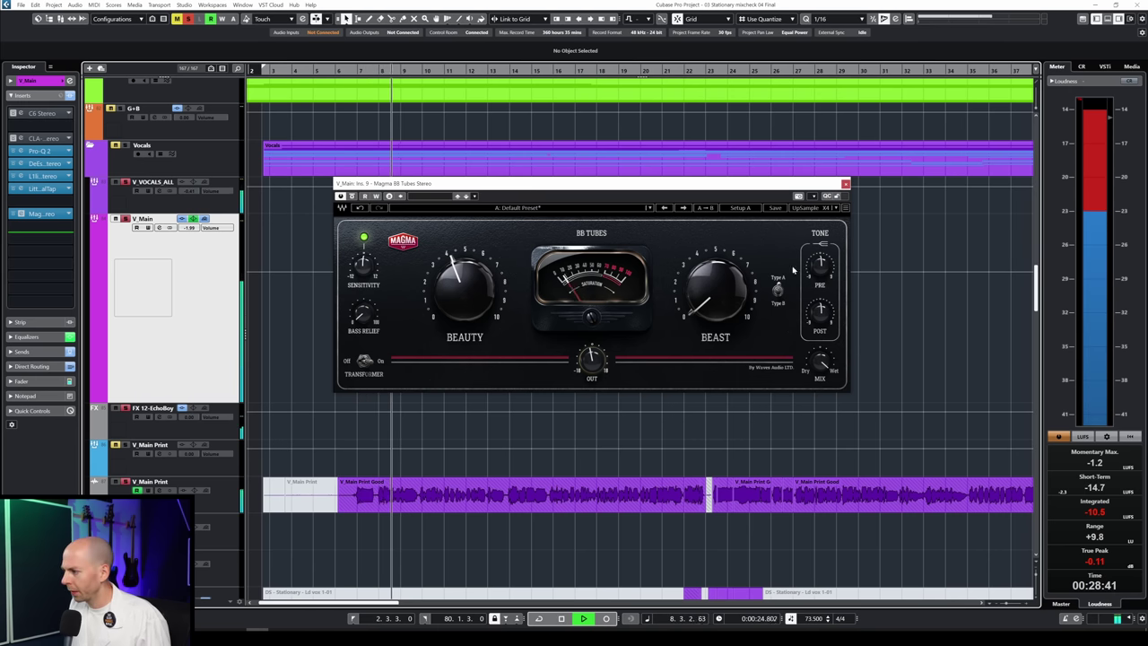
key("space")
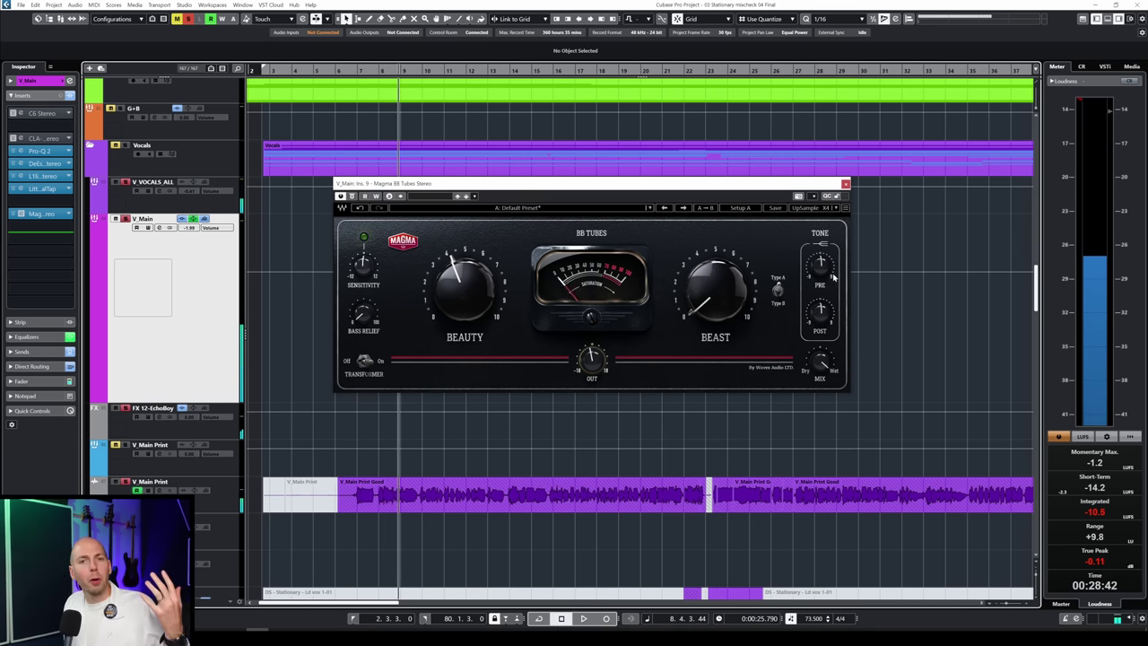
Raise the Pre tone to 3.5 dB during vocal playback and compare the result with the bypassed sound
key("space")
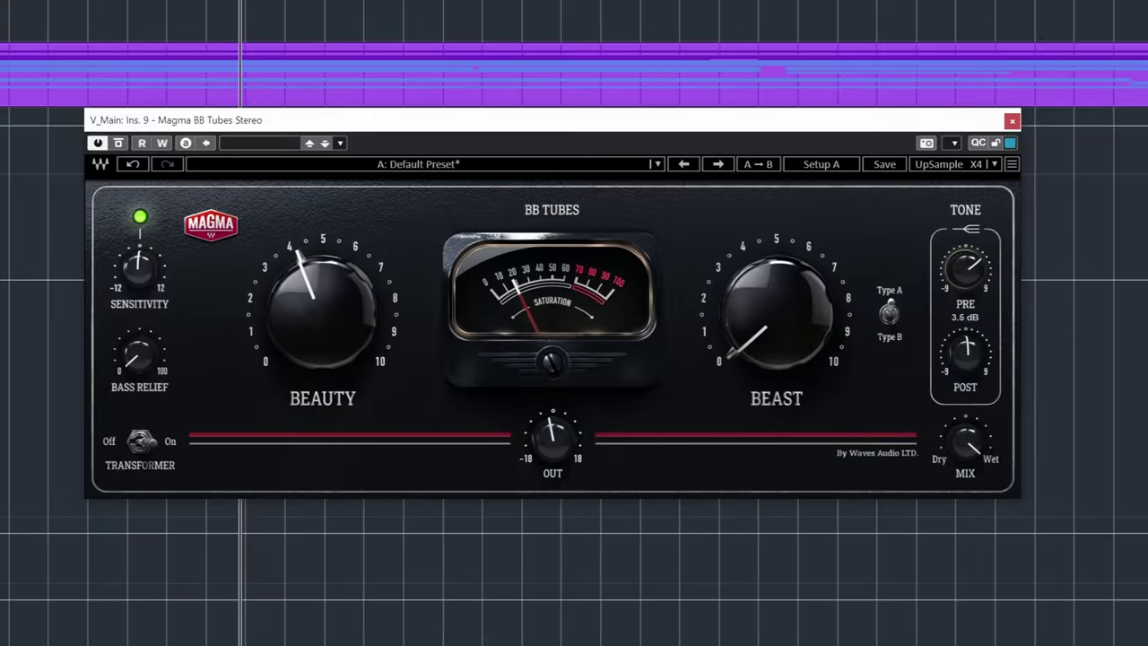
left_click_drag(966, 269, 965, 244)
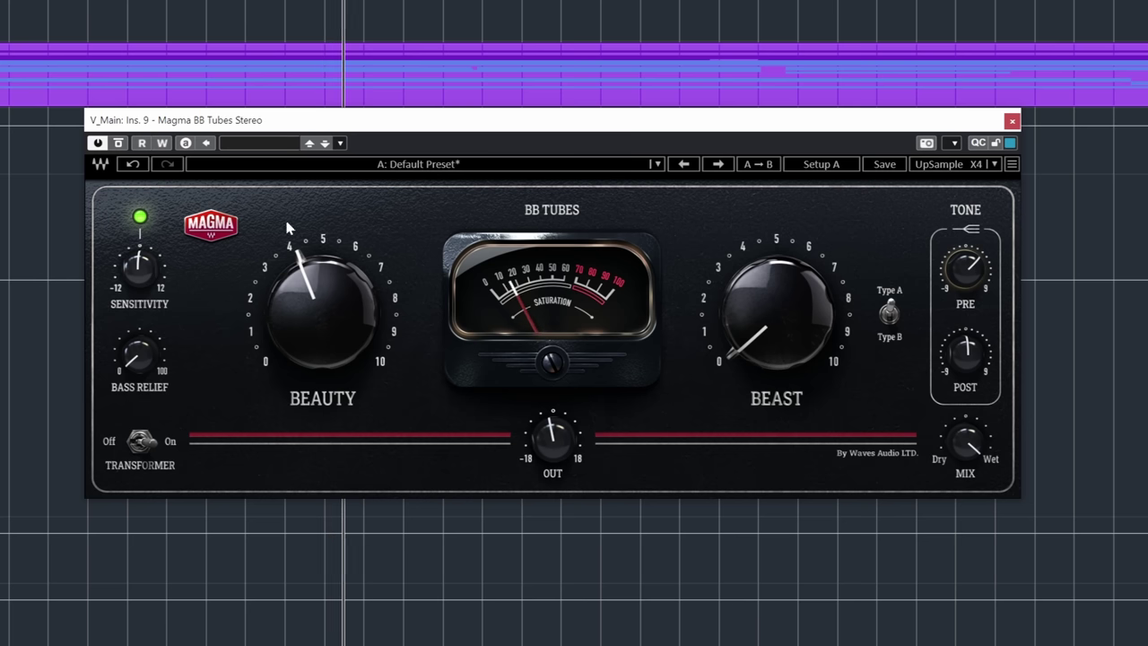
left_click(117, 144)
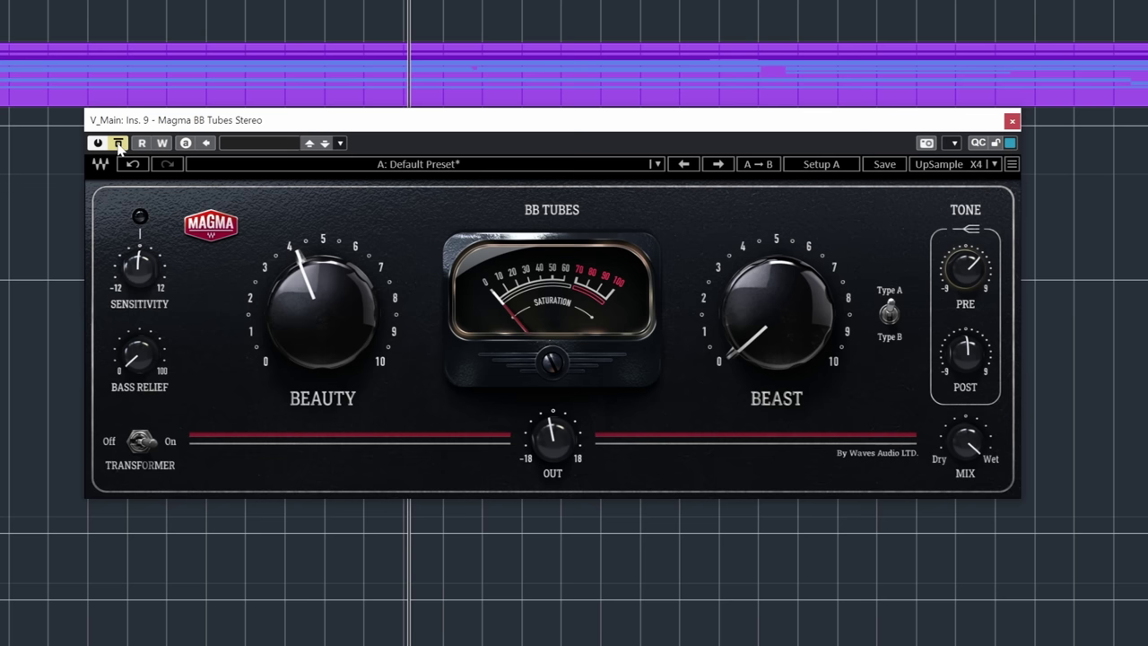
left_click(118, 143)
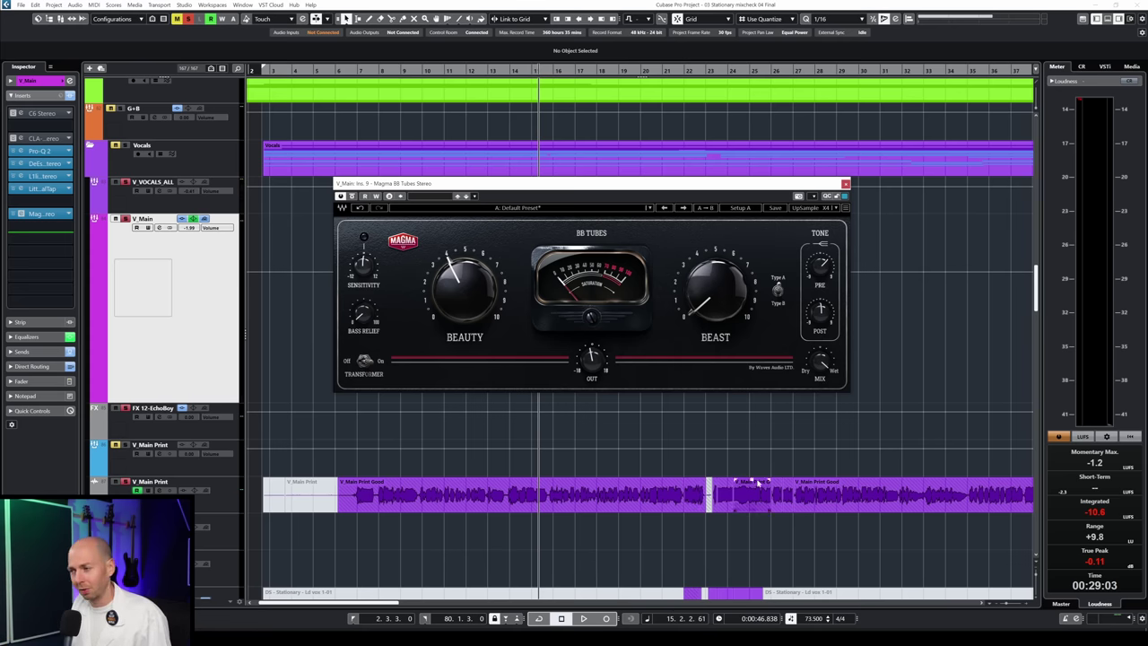
Audition the vocal from bar 12 with the Pre tone near centre and the Post tone raised to 4.0 dB
key("space")
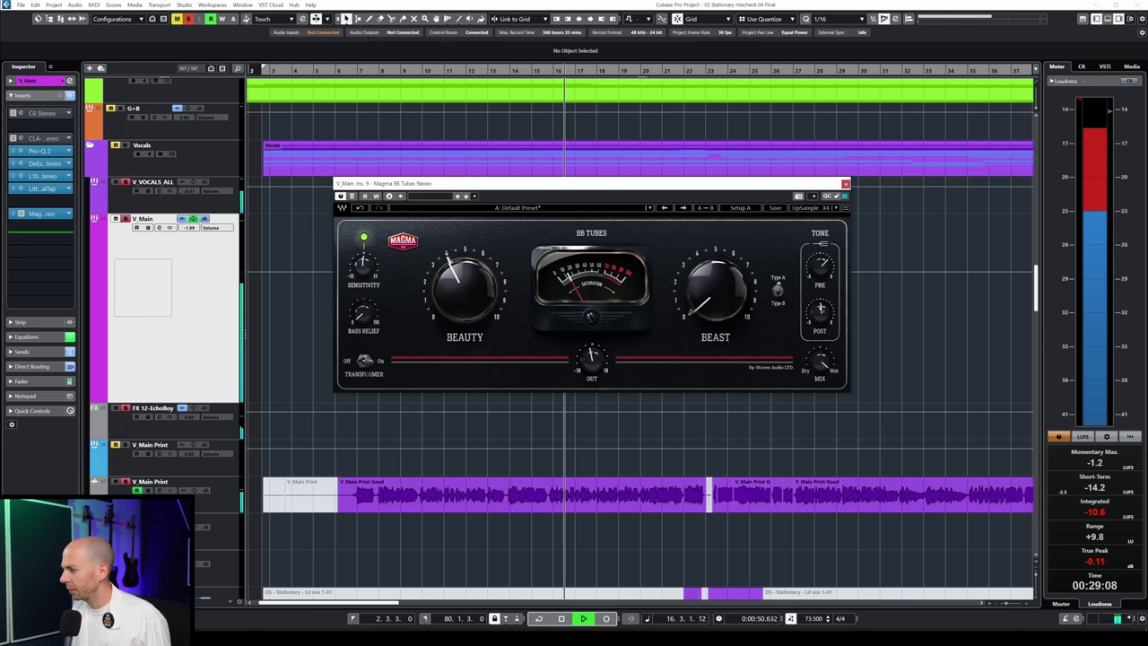
key("space")
left_click(471, 71)
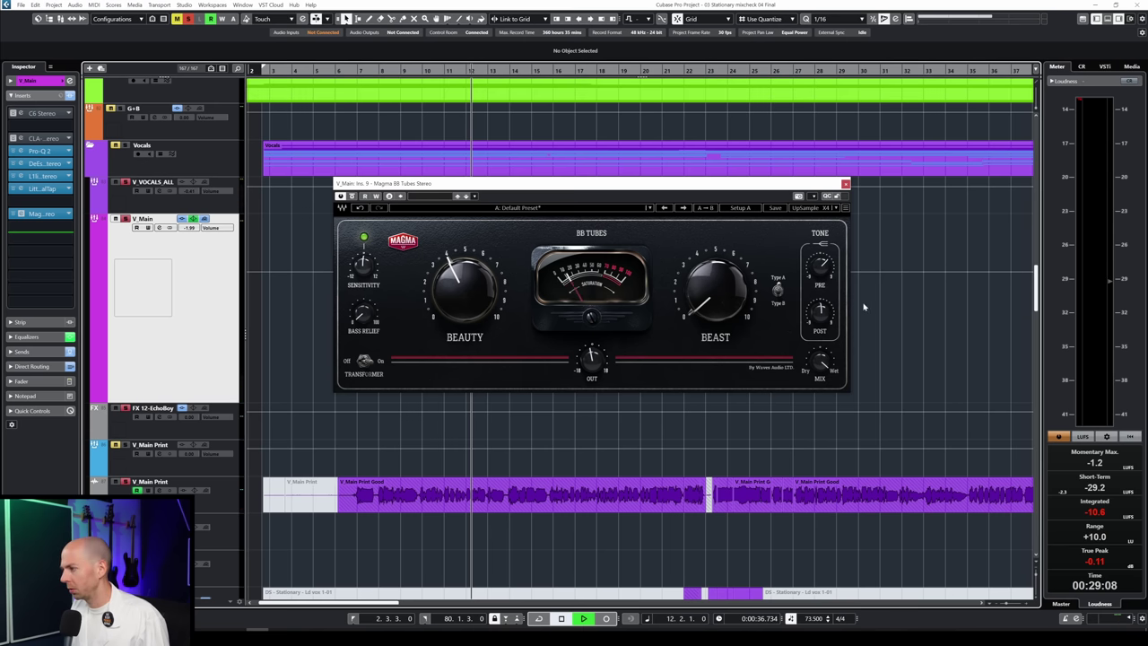
key("space")
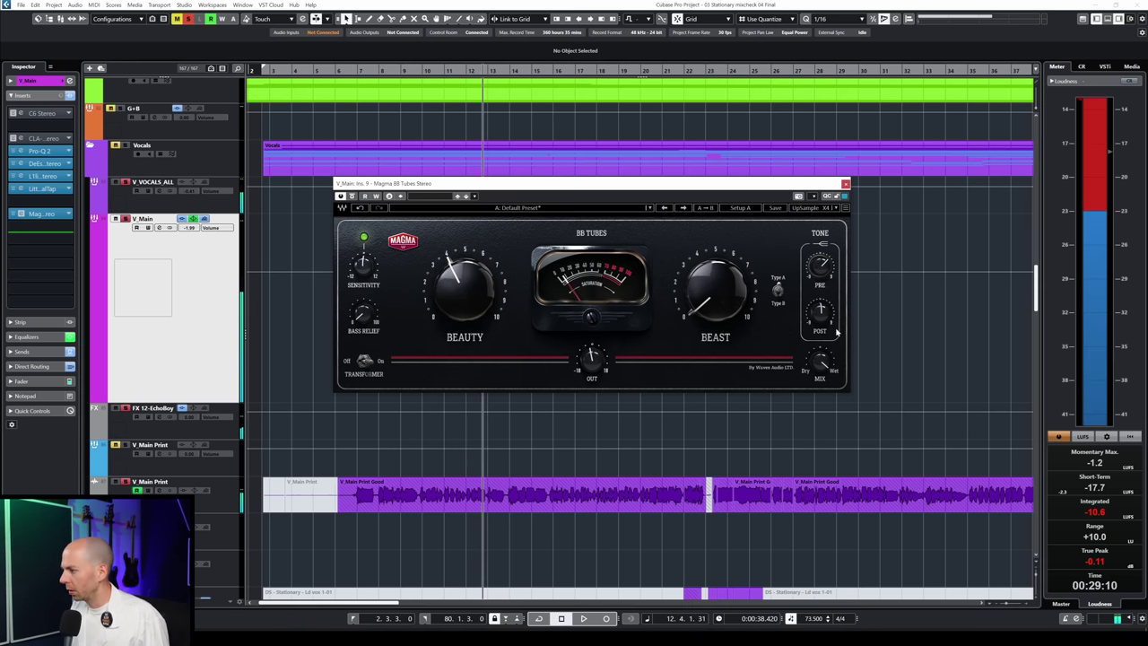
key("space")
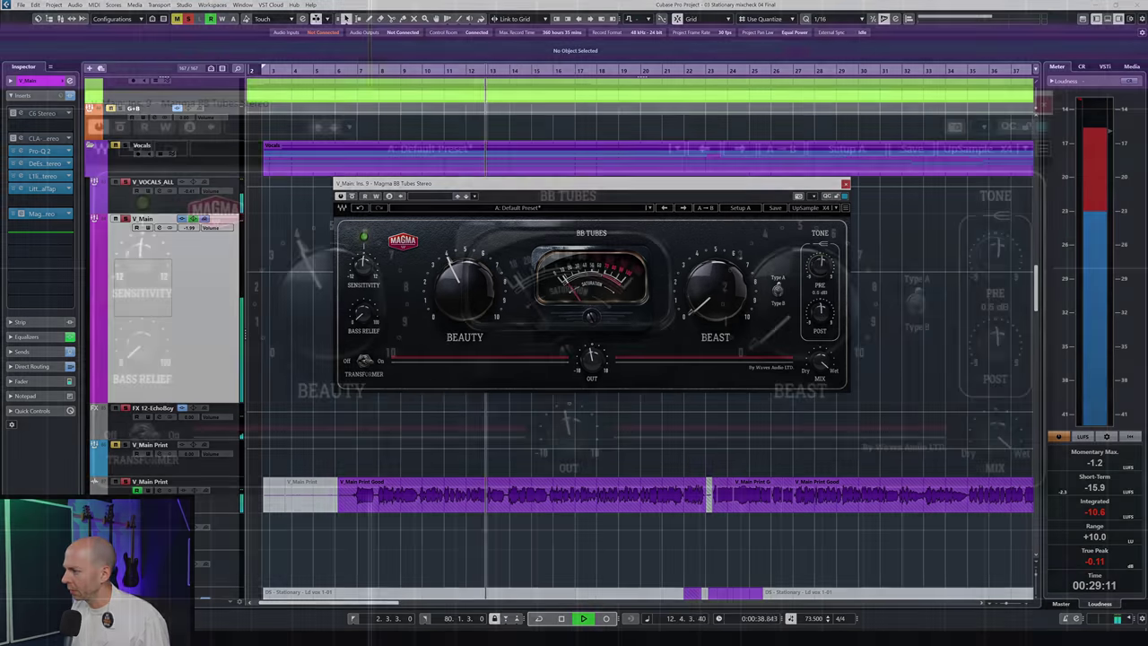
left_click_drag(819, 311, 819, 292)
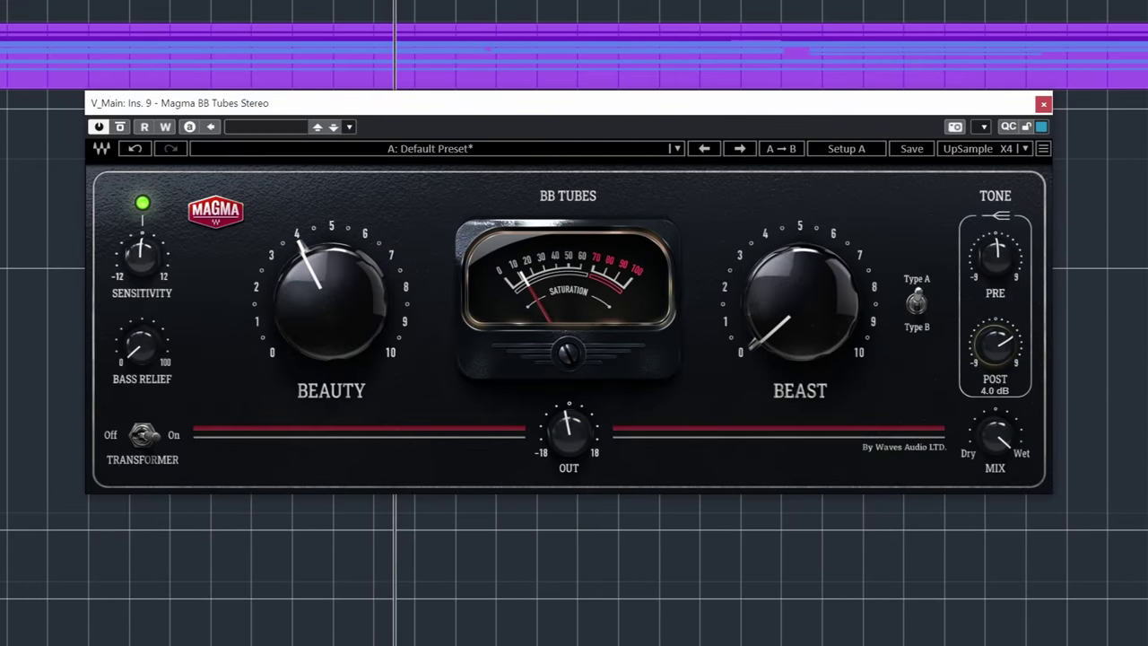
left_click_drag(994, 345, 994, 342)
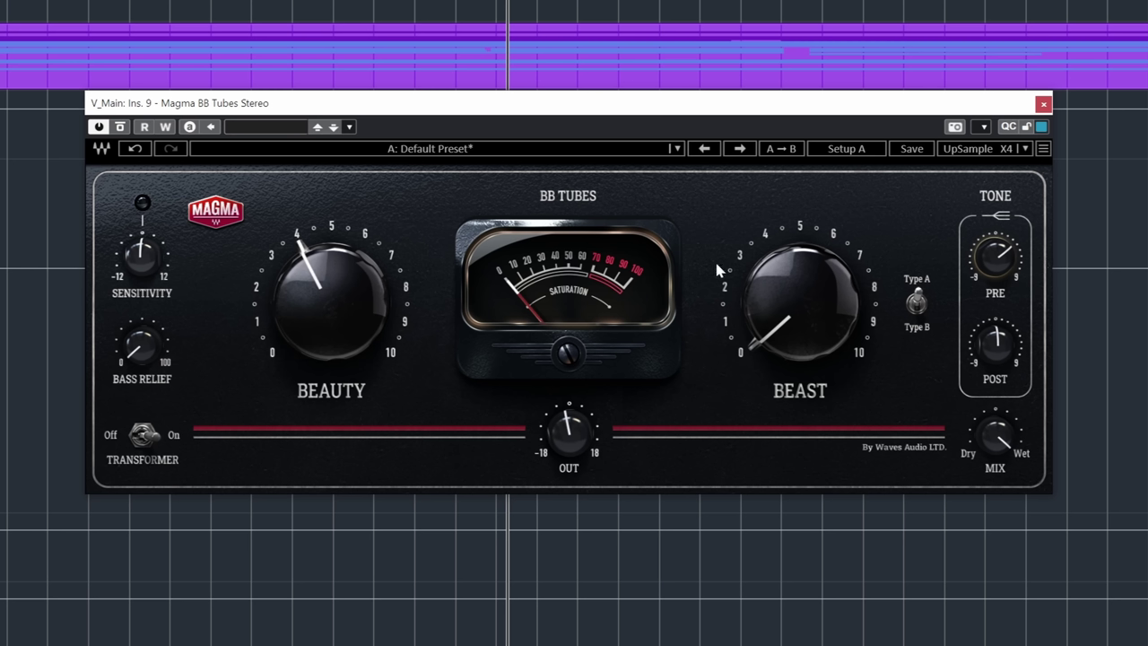
Turn Beauty down to 0 and audition the vocal with Beast at 99, reducing it to 50
left_click_drag(358, 286, 358, 359)
key("space")
left_click_drag(817, 317, 800, 208)
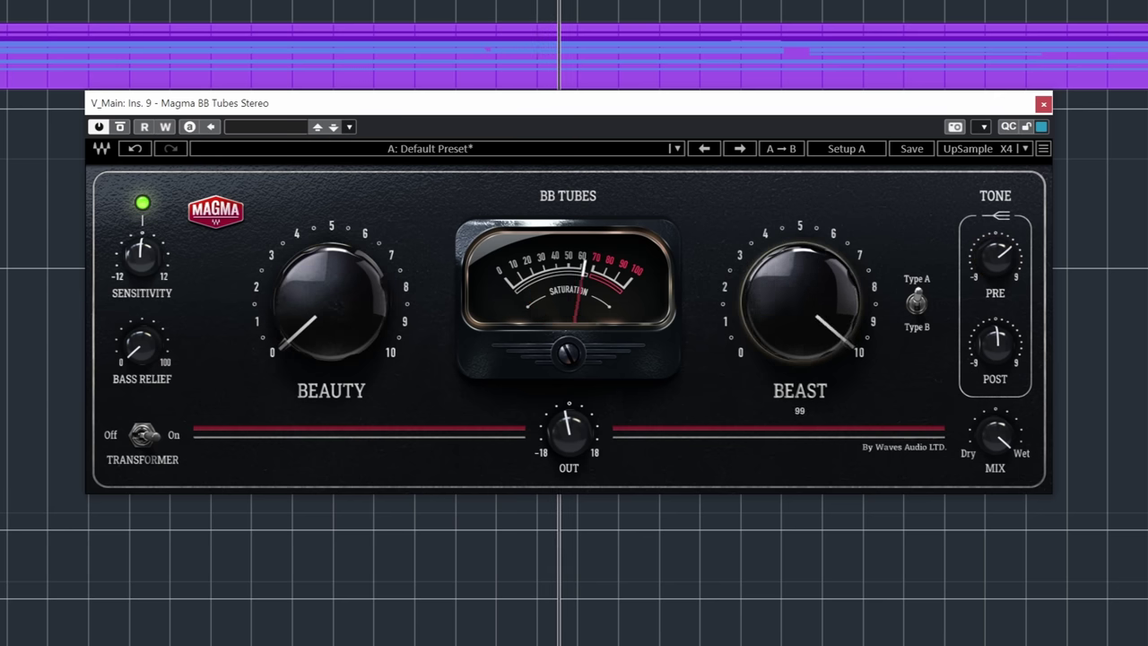
left_click_drag(800, 208, 800, 253)
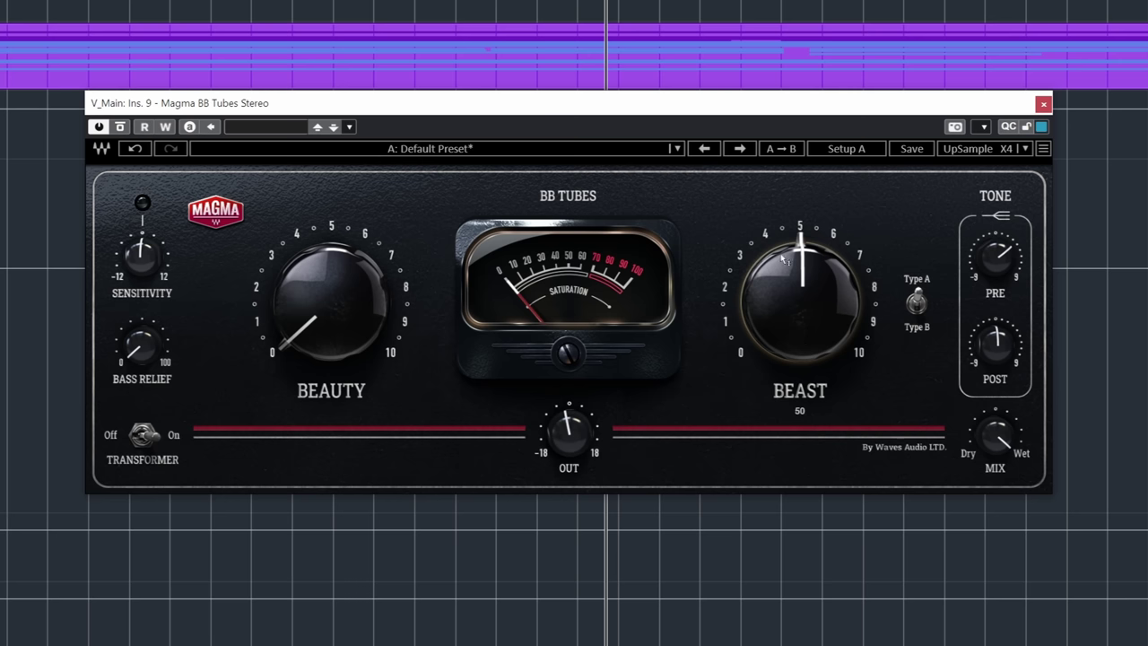
Raise Beast to about 7.5 and switch its saturation mode from Type A to Type B
left_click_drag(801, 249, 803, 215)
left_click(916, 309)
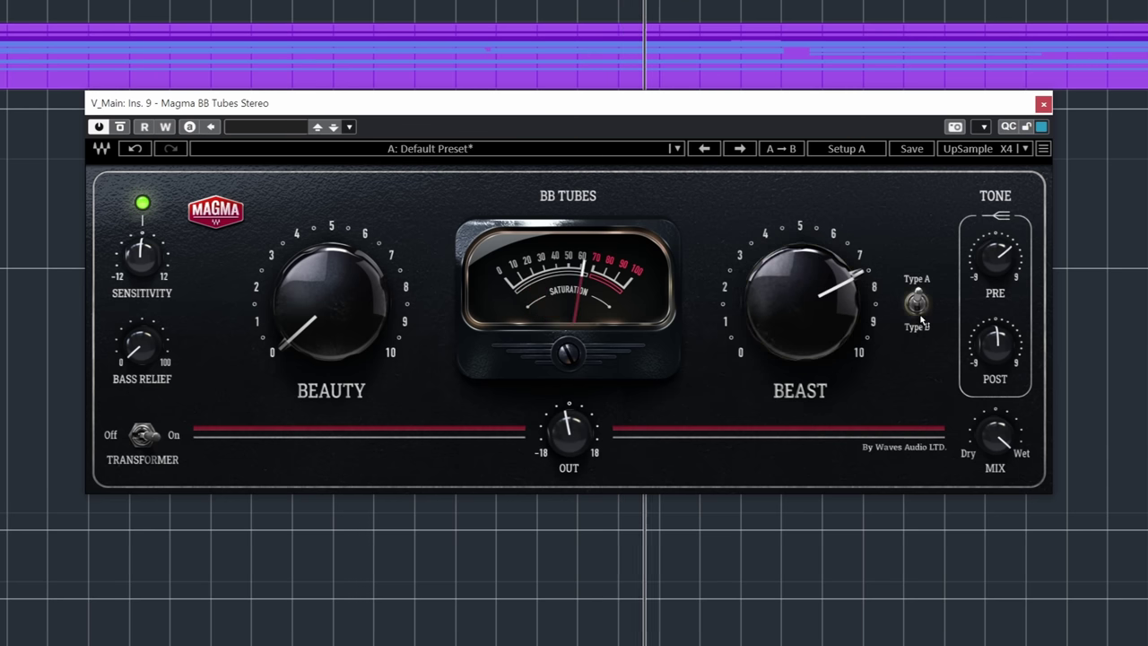
left_click(917, 306)
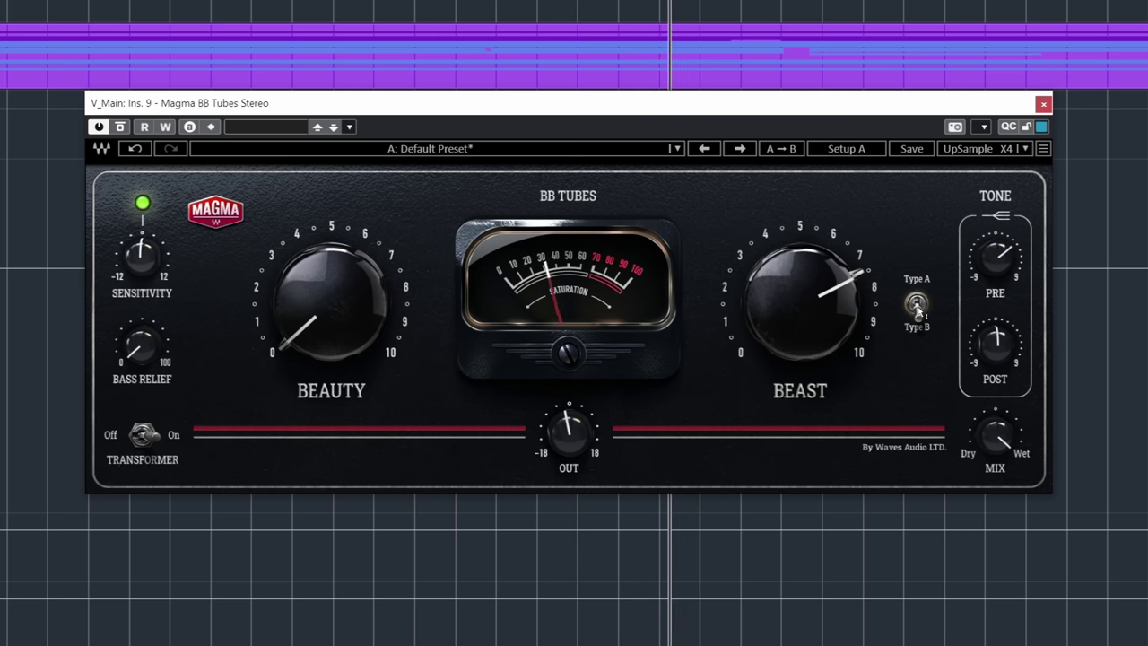
Blend the vocal saturation by lowering Beast to about 1.5 and setting Beauty to 32
left_click_drag(787, 323, 787, 386)
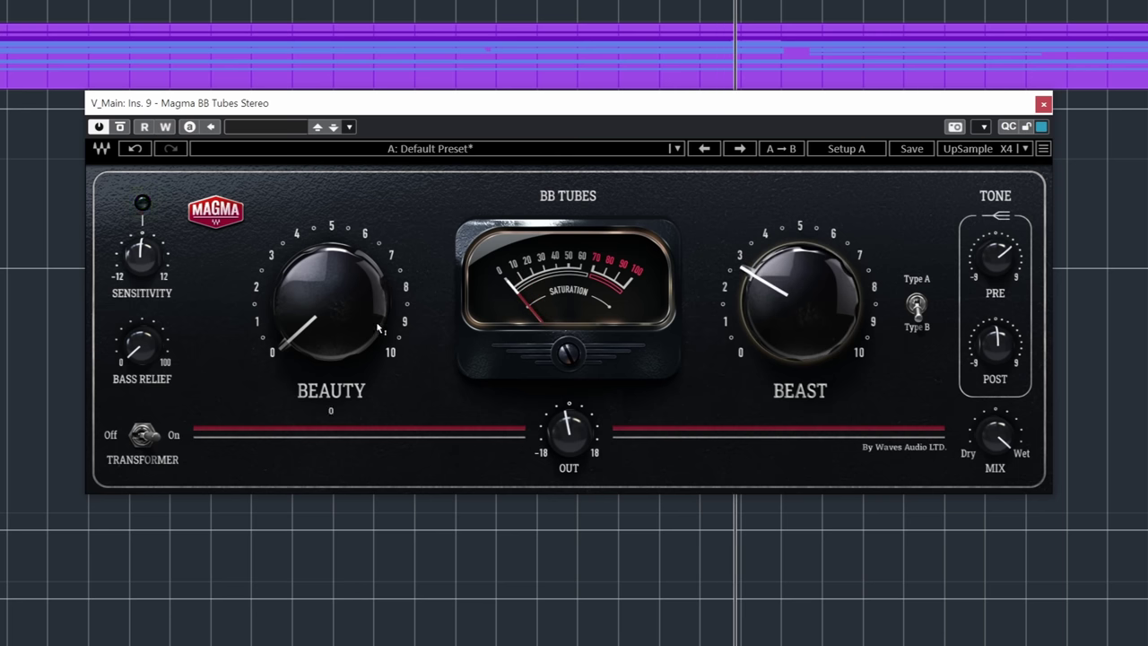
left_click_drag(330, 305, 330, 289)
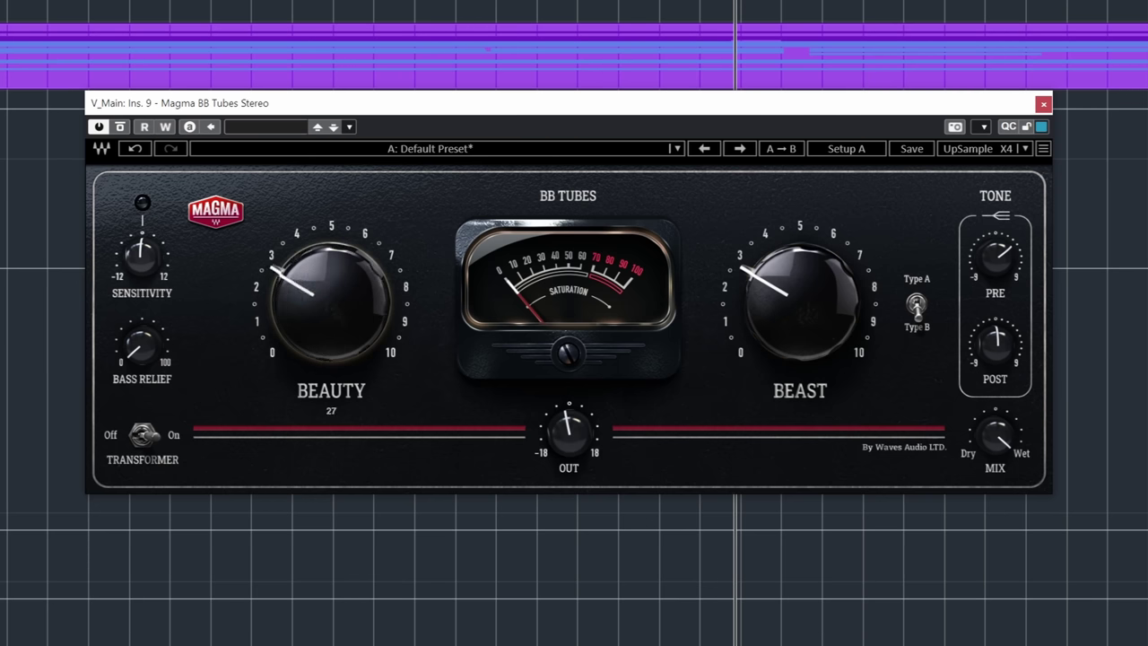
left_click_drag(823, 325, 823, 363)
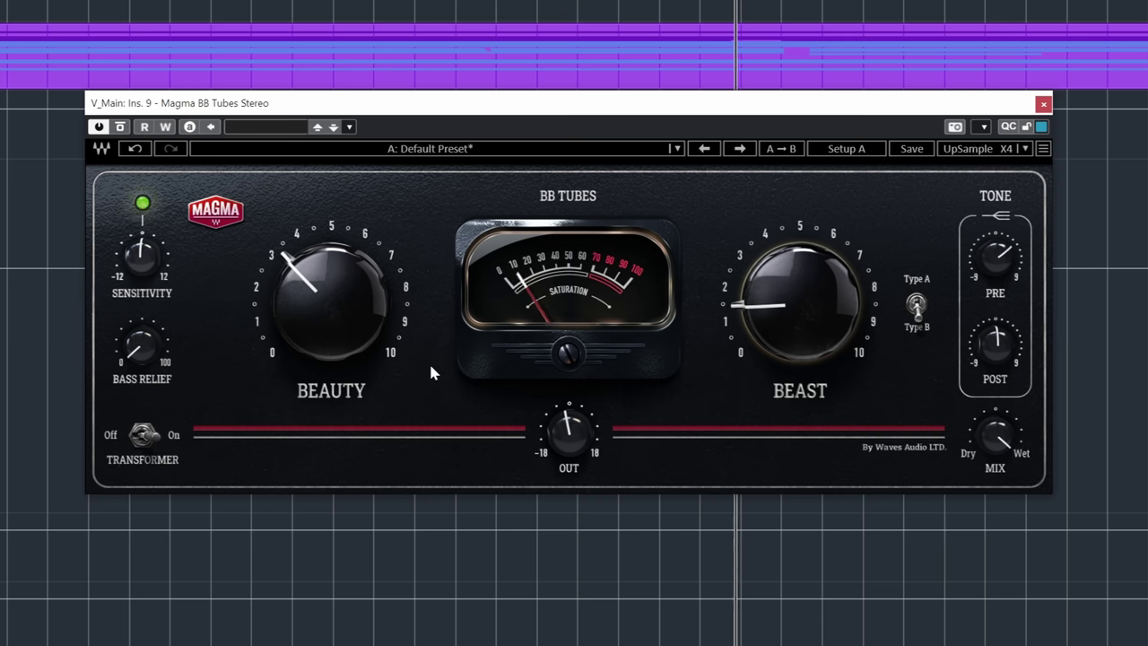
left_click_drag(329, 305, 328, 291)
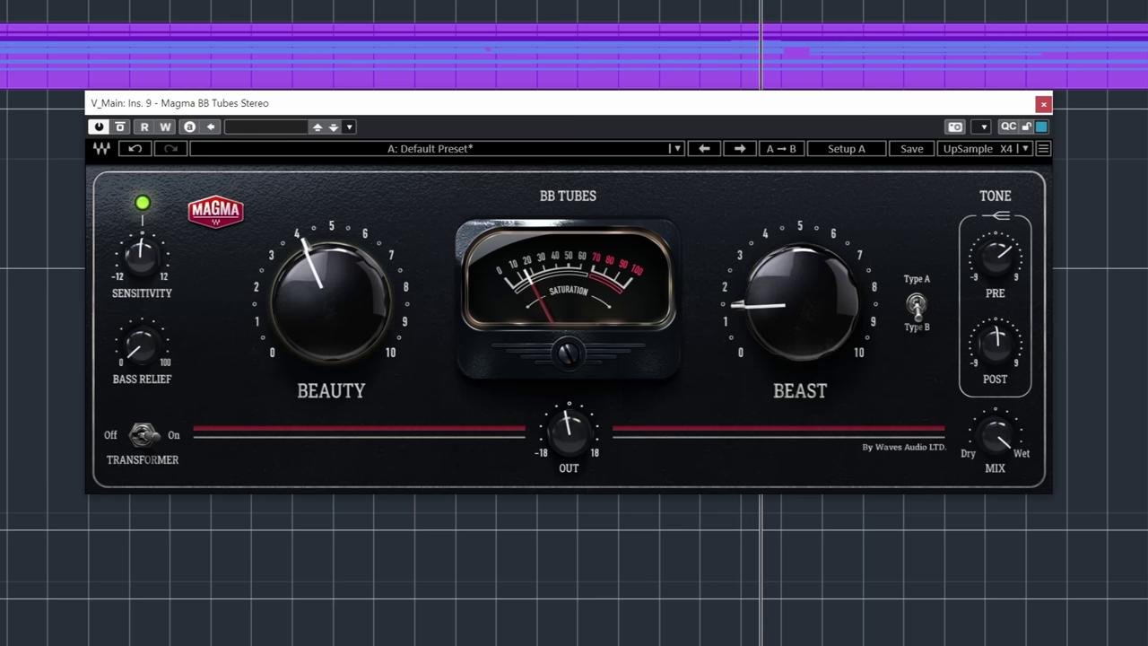
left_click_drag(328, 296, 344, 314)
mouse_move(796, 314)
left_mouse_down()
mouse_move(799, 227)
mouse_move(800, 303)
left_mouse_up()
left_click_drag(348, 328, 348, 324)
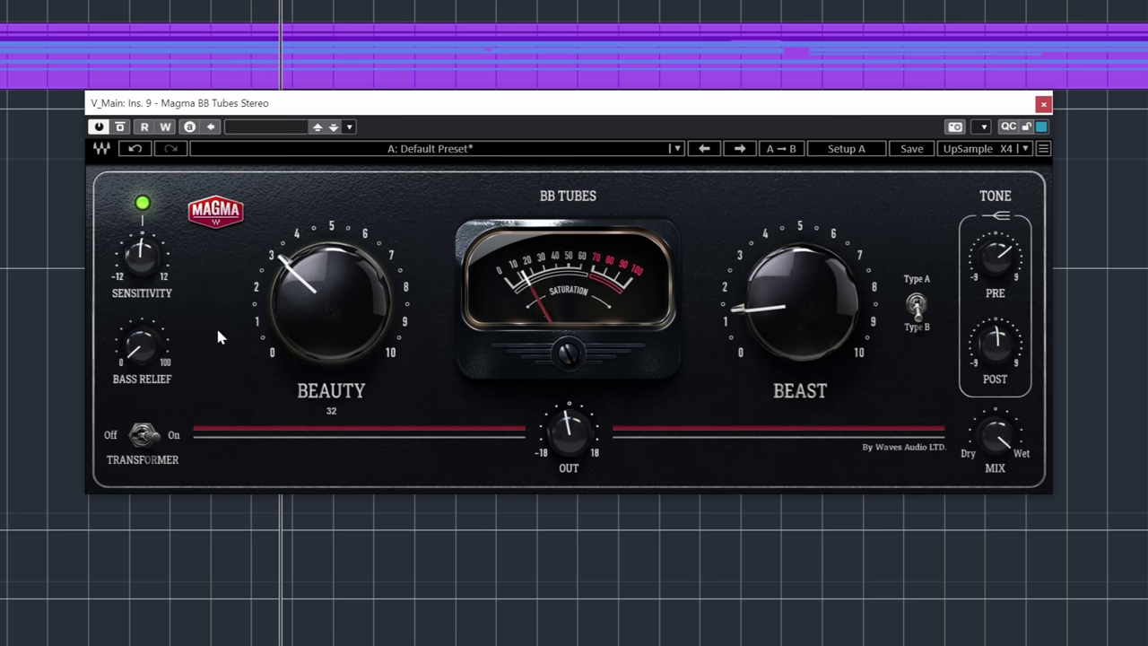
Raise Bass Relief slightly, fine-tune the Pre tone, and compare the vocal with its bypassed sound
left_click_drag(143, 346, 144, 340)
left_click_drag(996, 256, 995, 264)
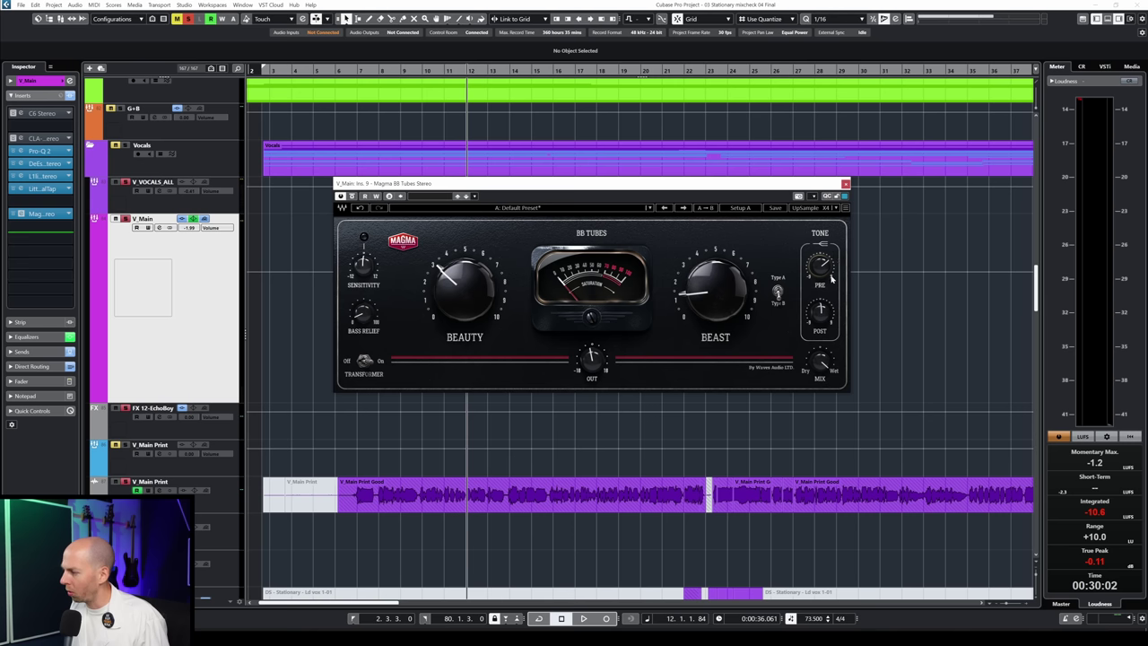
key("space")
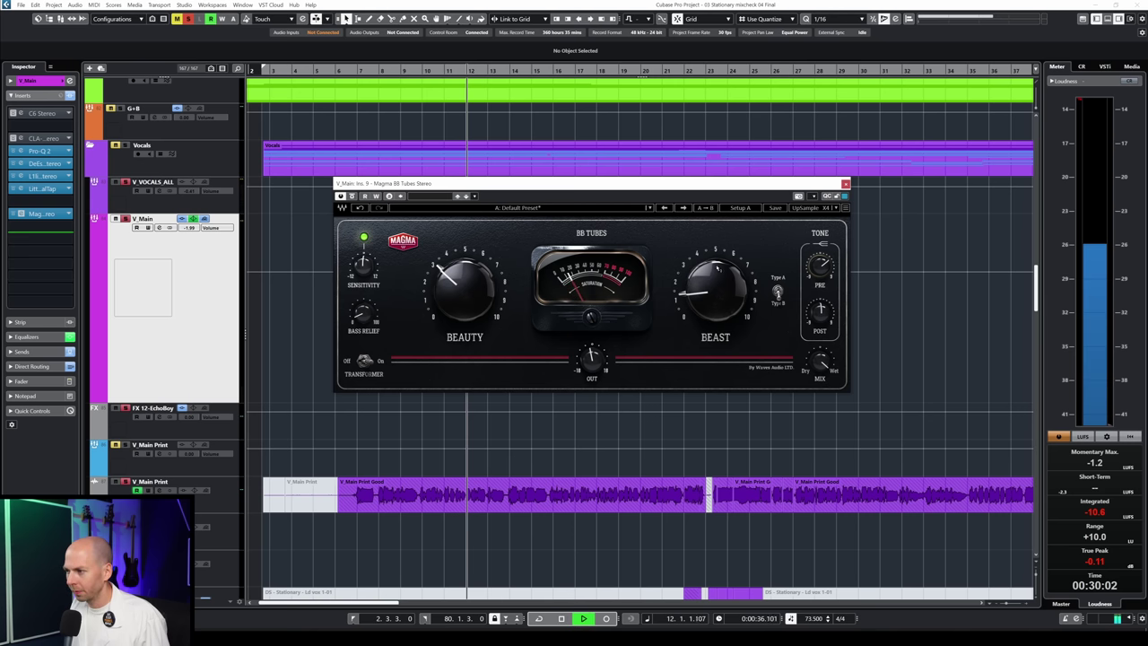
left_click(352, 195)
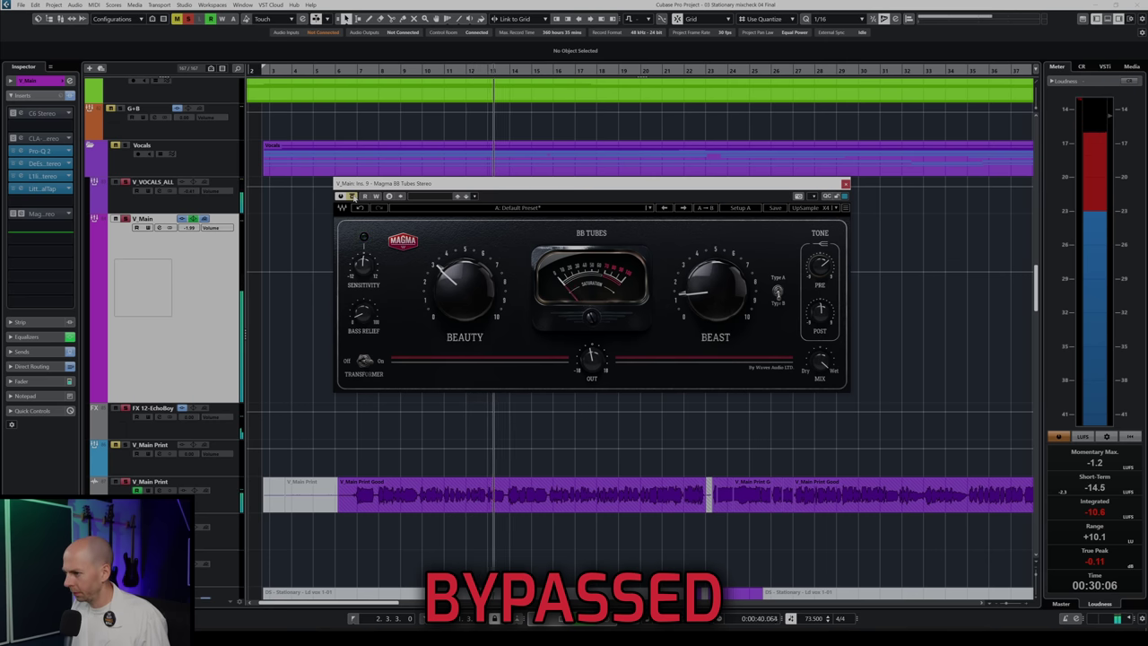
left_click(351, 195)
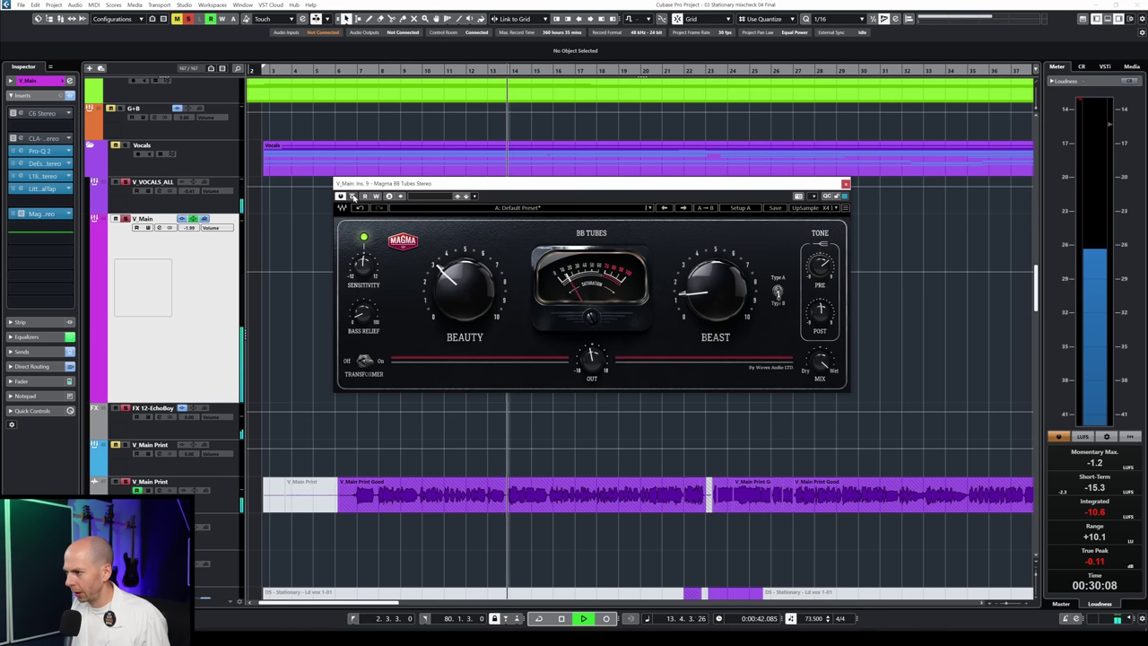
Lower the Out level to about -7 dB and compare the saturated vocal repeatedly with its bypassed sound
key("space")
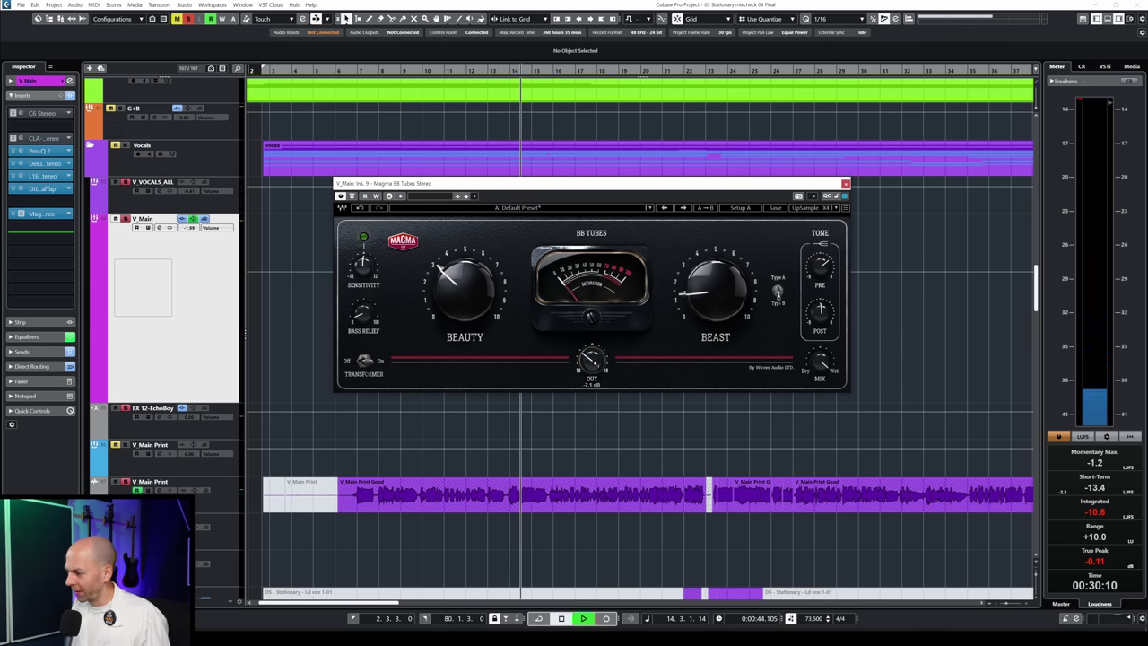
key("space")
left_click(351, 196)
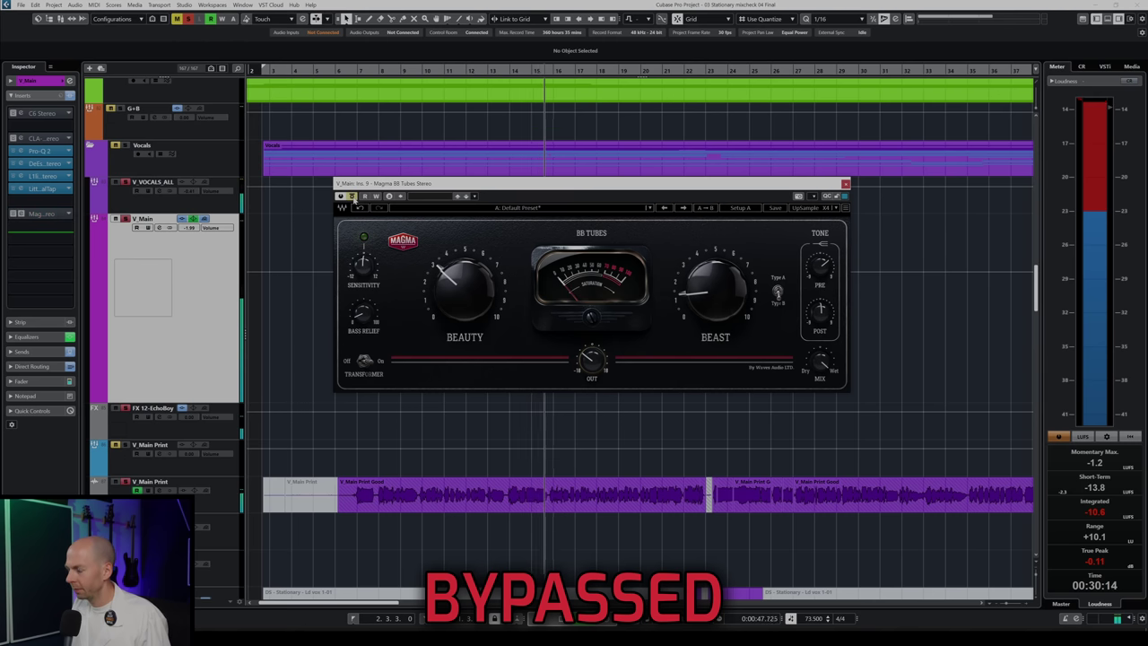
left_click(352, 195)
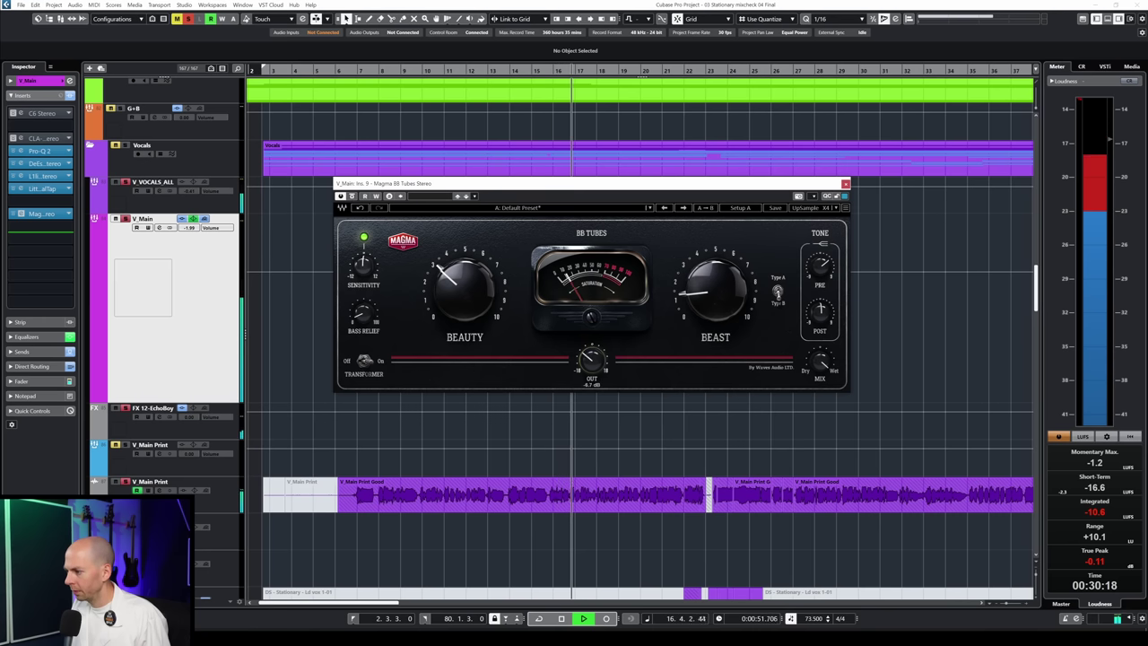
left_click(352, 196)
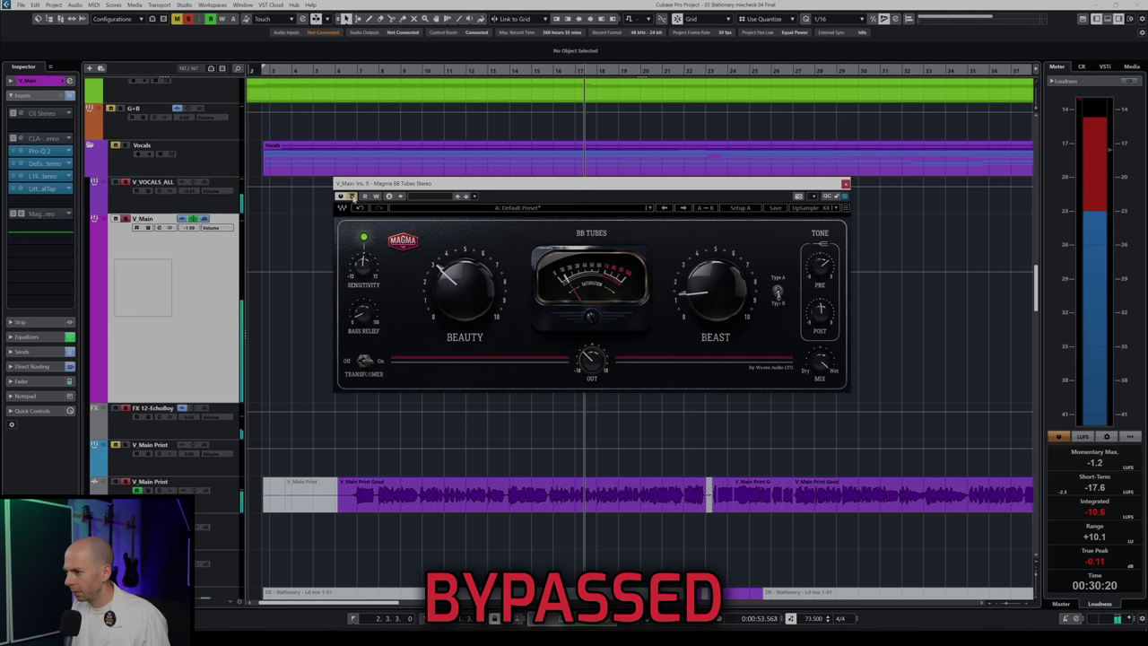
left_click(351, 195)
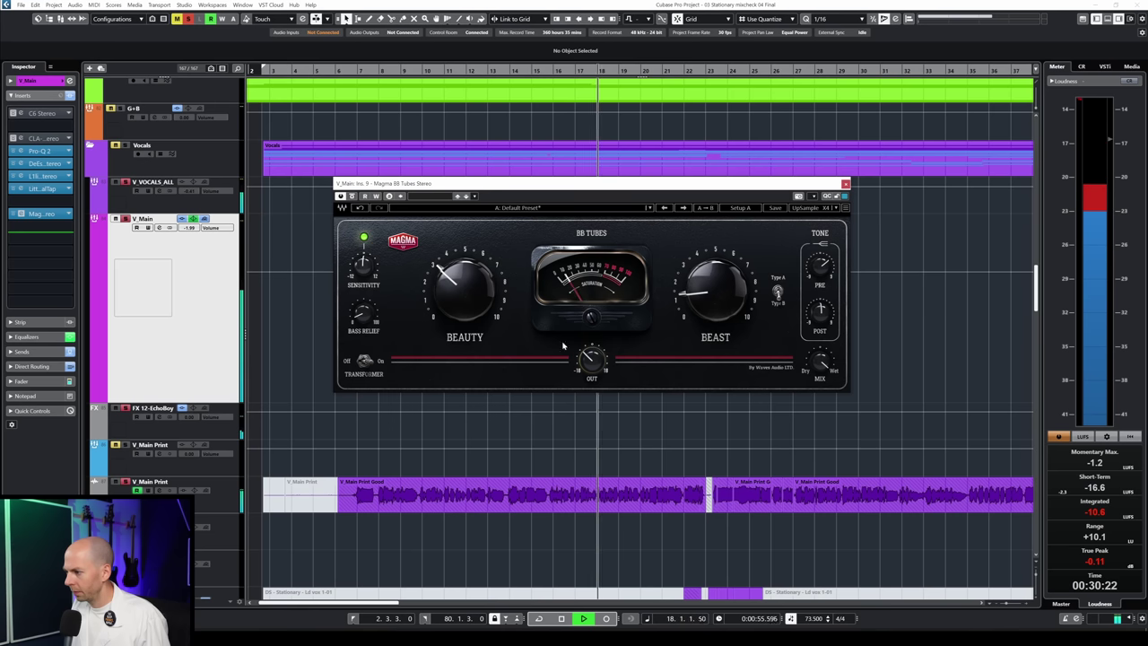
left_click(352, 195)
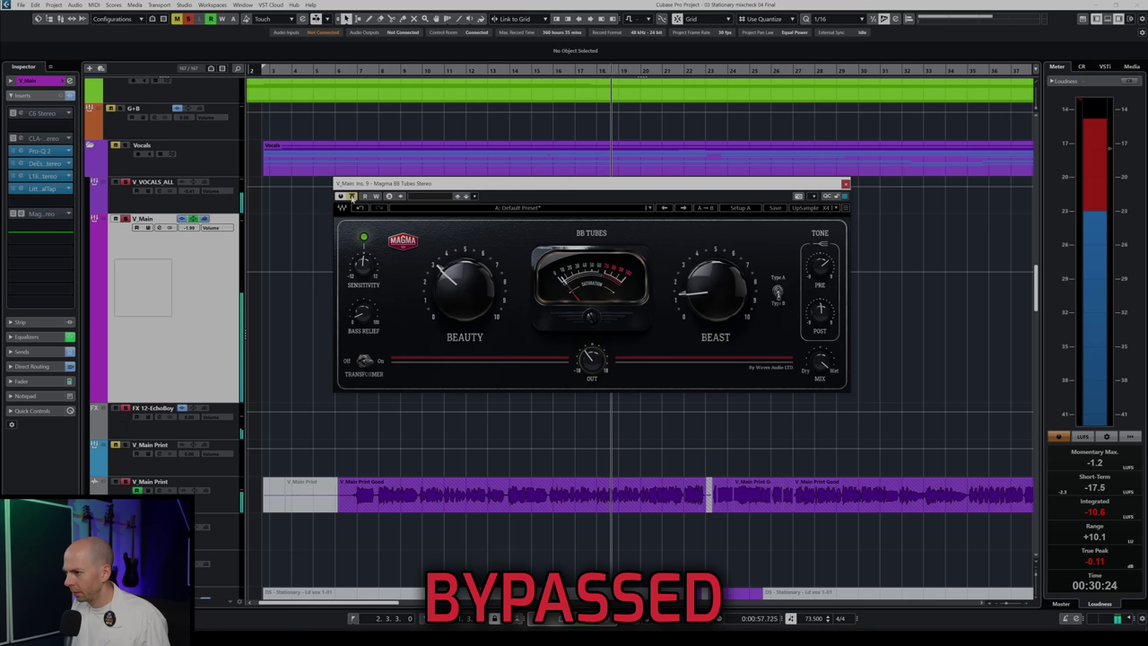
left_click(351, 195)
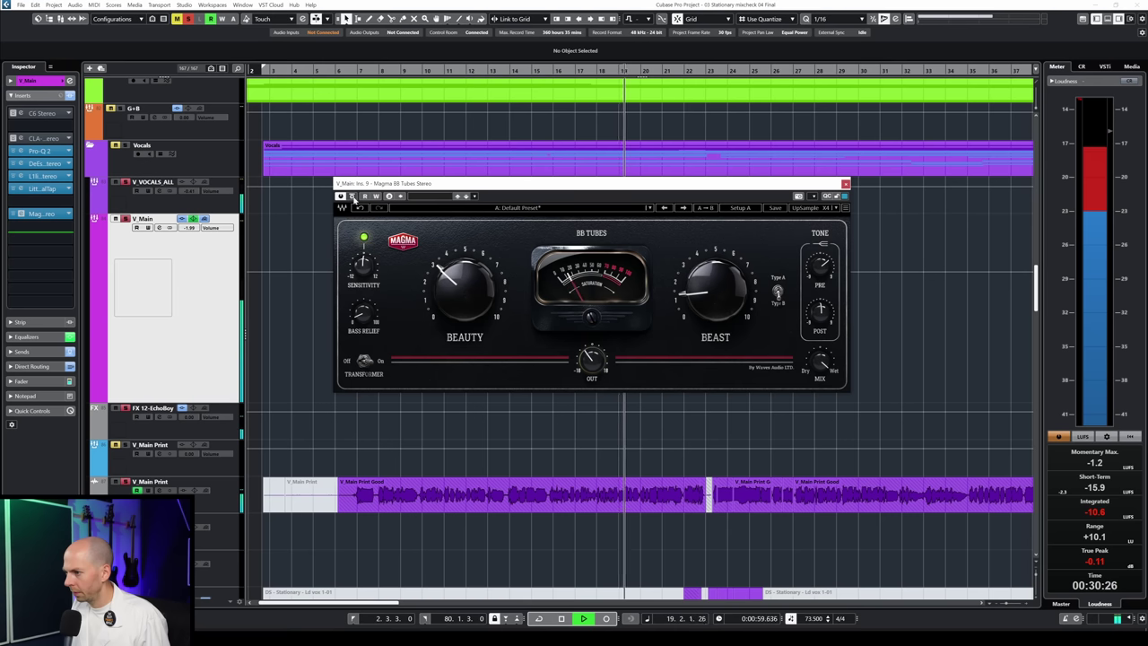
key("space")
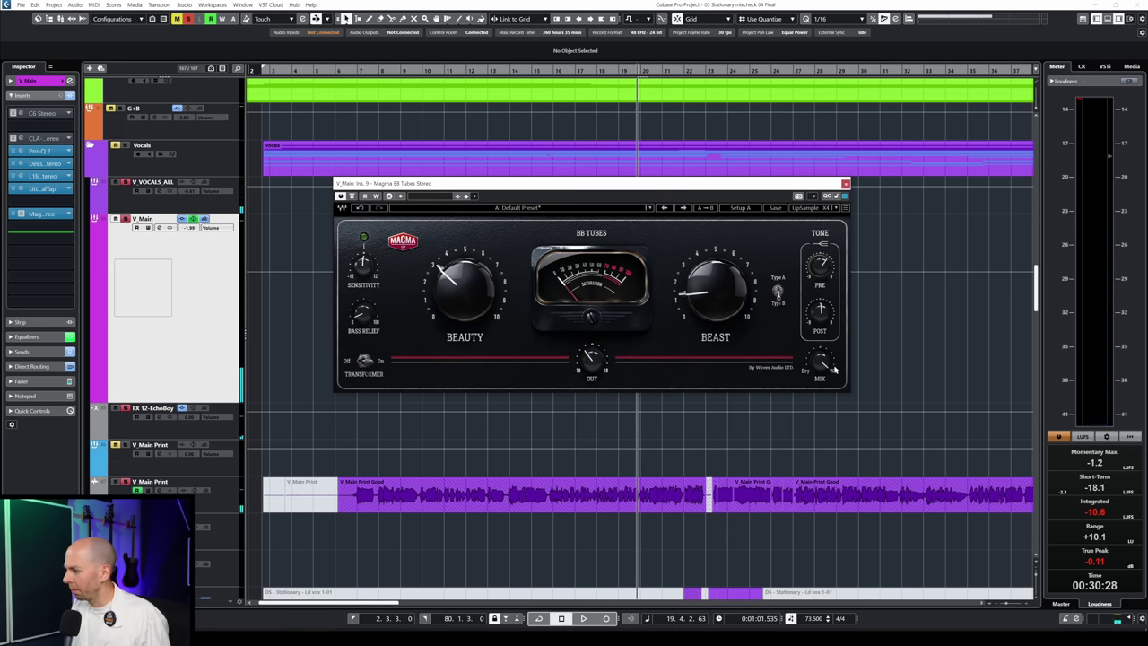
Play the full mix from about bar 6 and compare V_Main with Magma BB Tubes active and bypassed
left_click(347, 72)
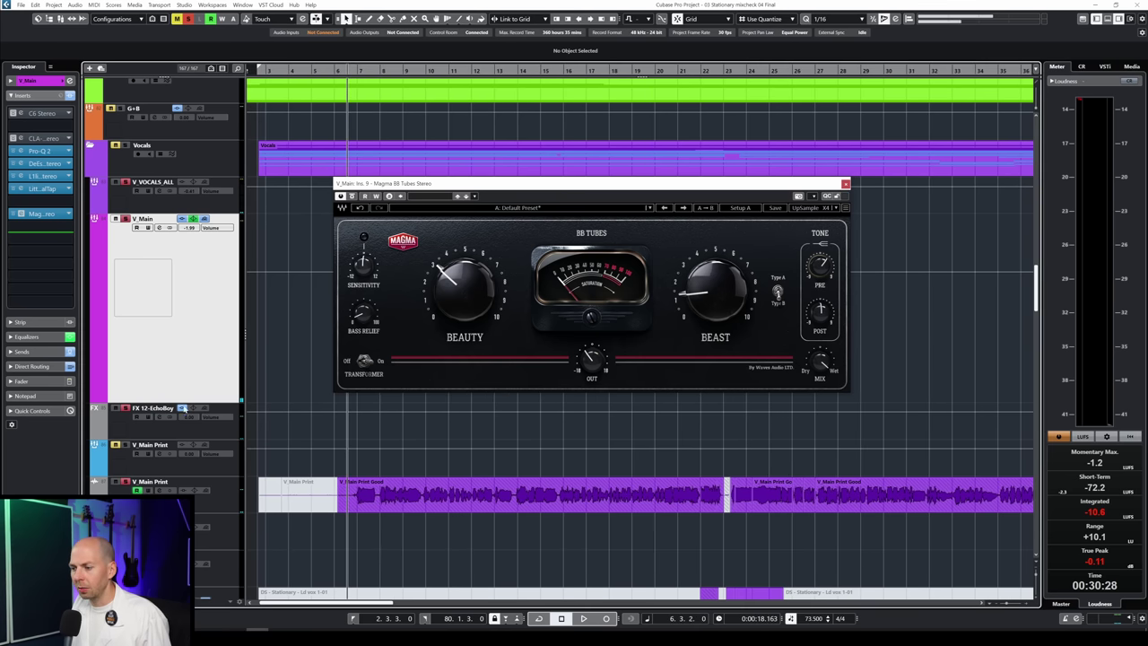
left_click(351, 195)
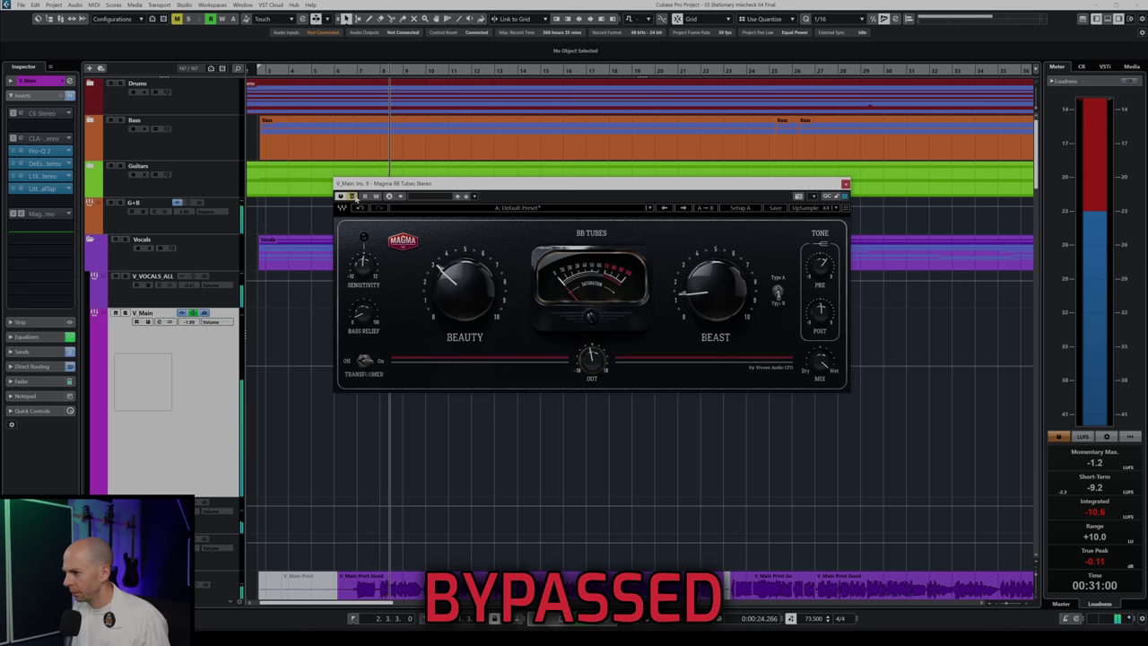
left_click(352, 195)
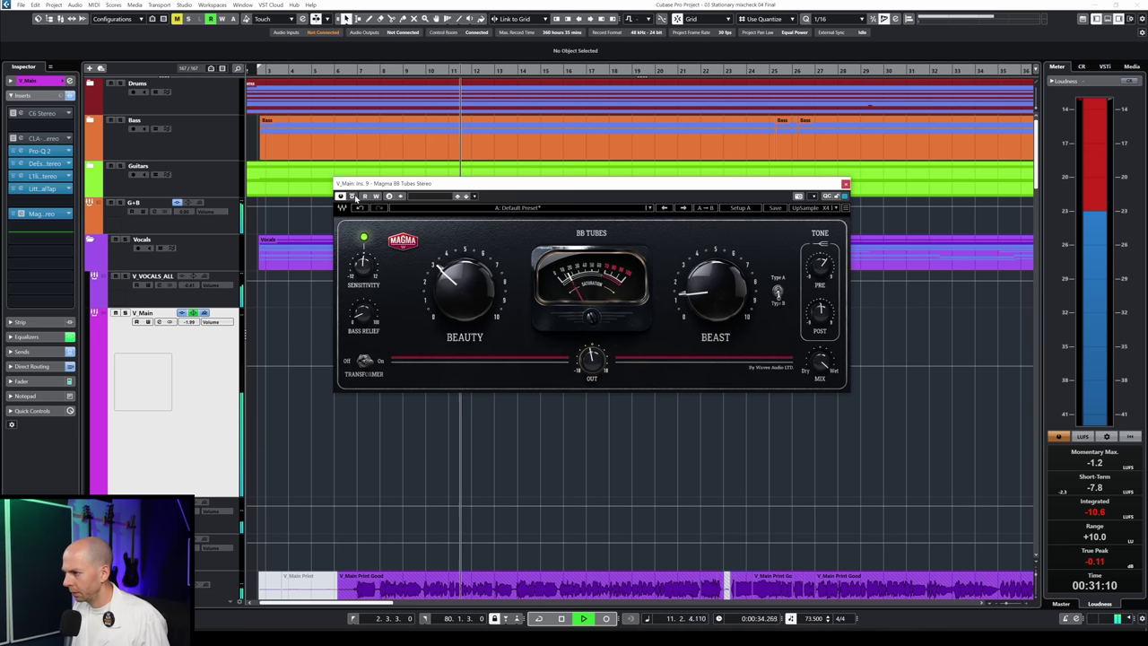
left_click(351, 195)
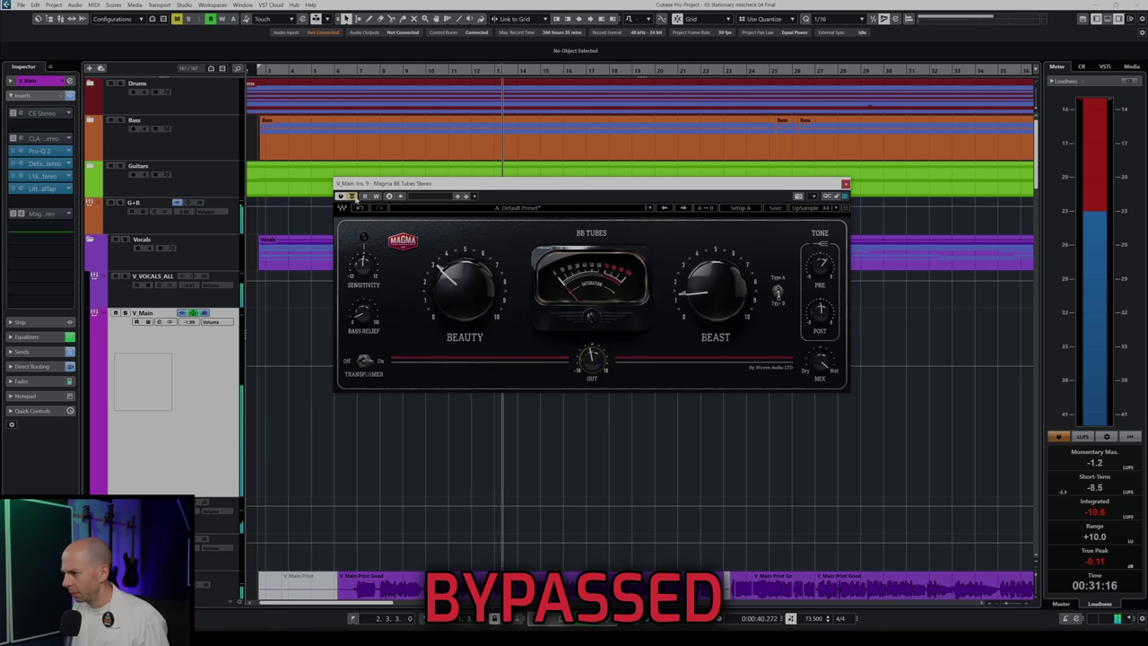
Compare V_Main with Magma BB Tubes active and bypassed, first in the mix and again in solo, and stop playback
left_click(351, 195)
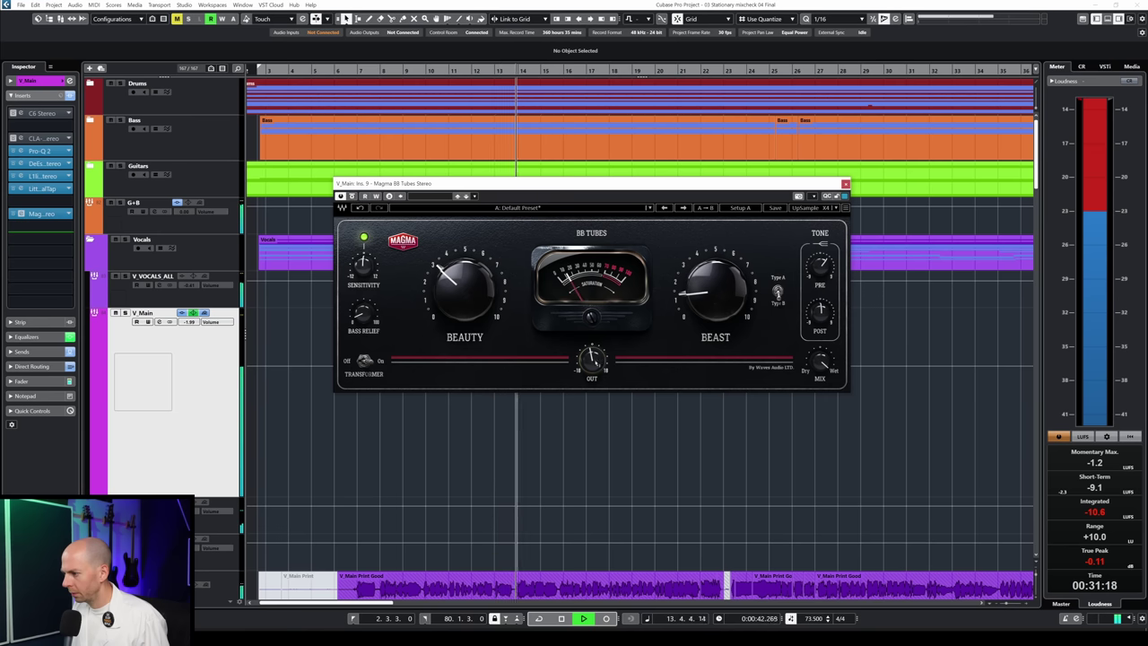
left_click(350, 196)
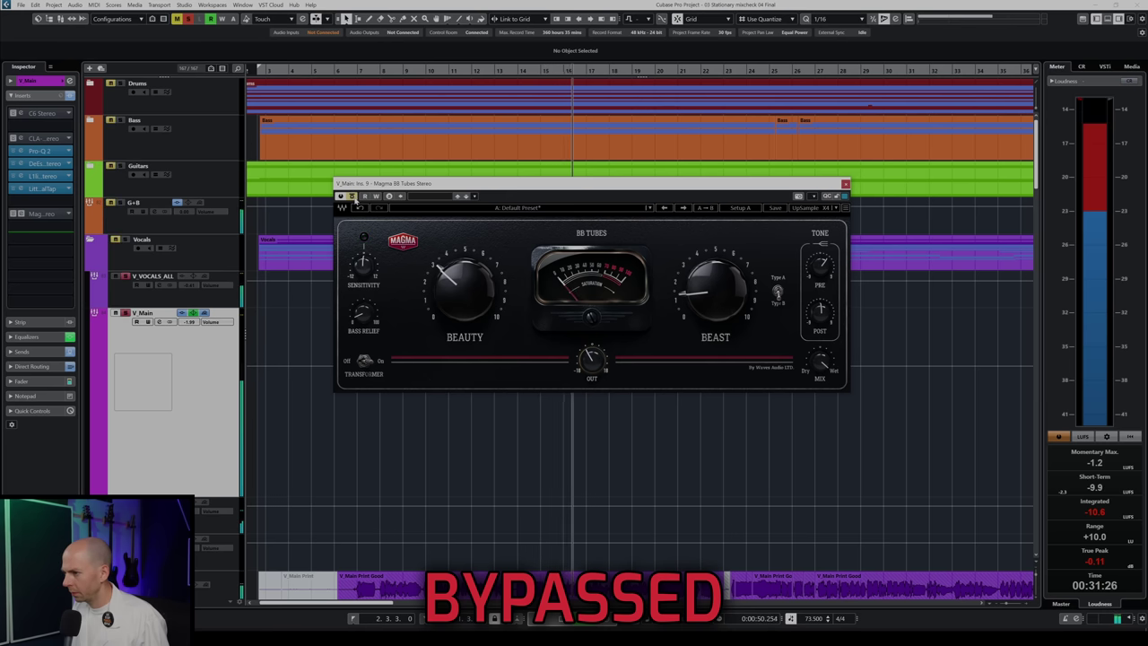
left_click(352, 197)
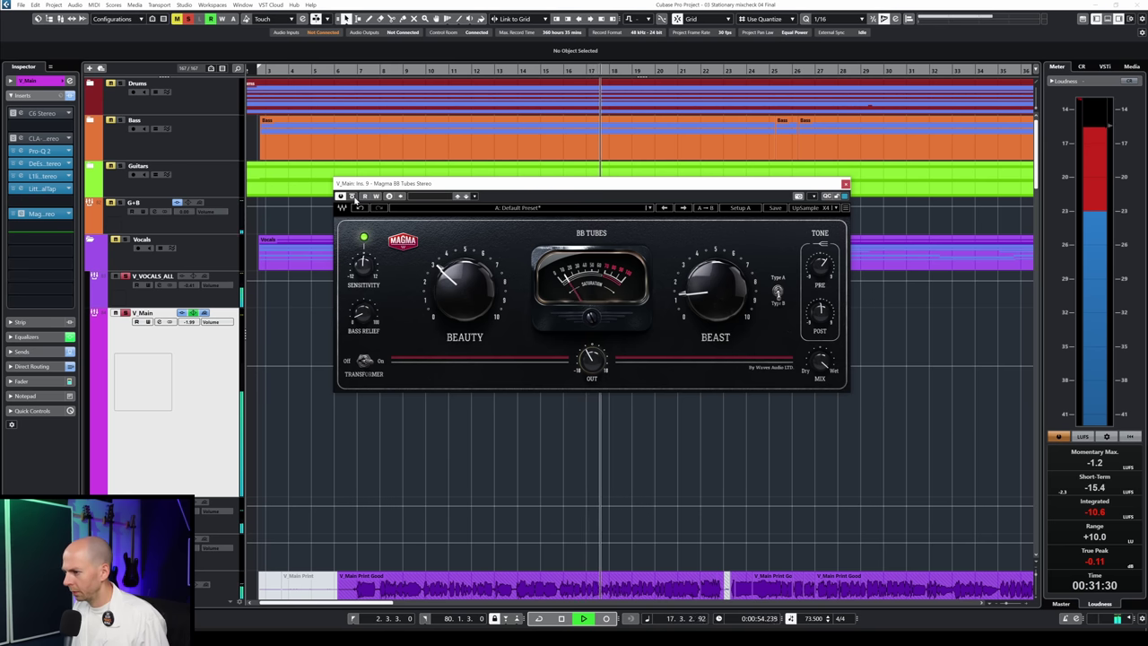
left_click(352, 197)
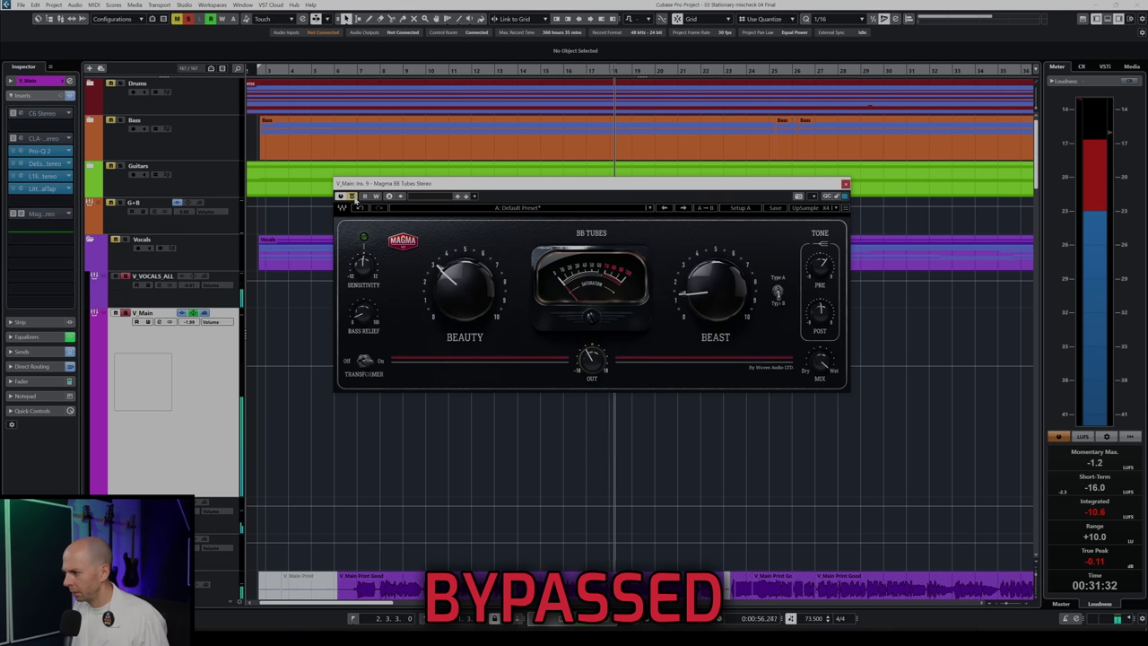
left_click(352, 198)
key("space")
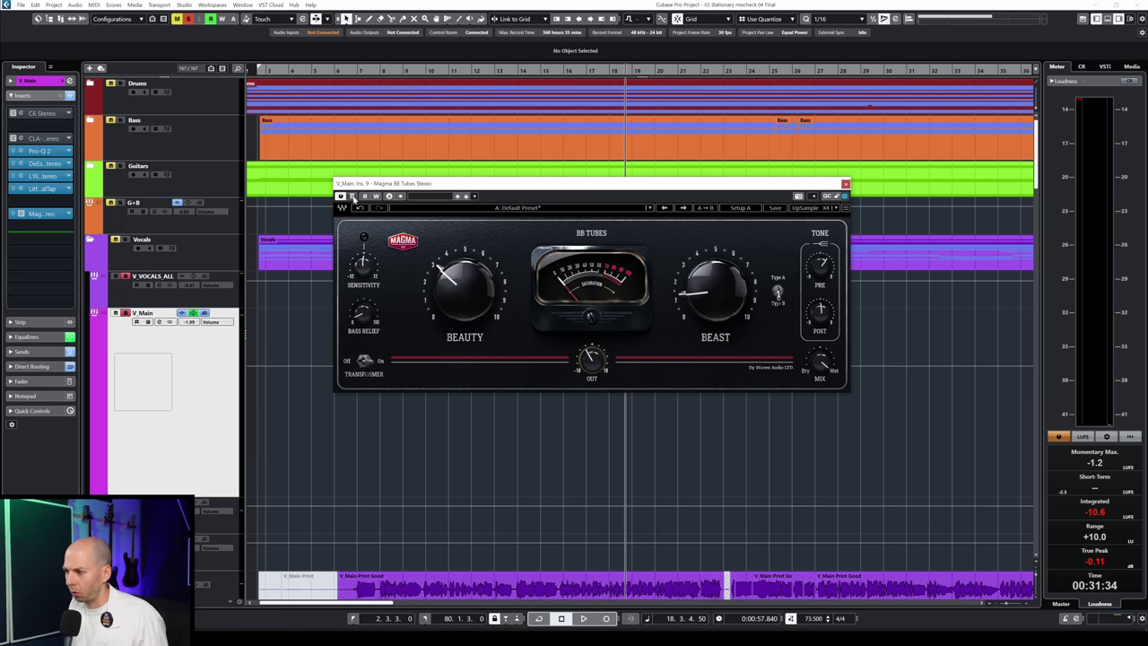
Replay the soloed vocal from about bar 15, switching Magma BB Tubes repeatedly between bypassed and active
left_click(544, 70)
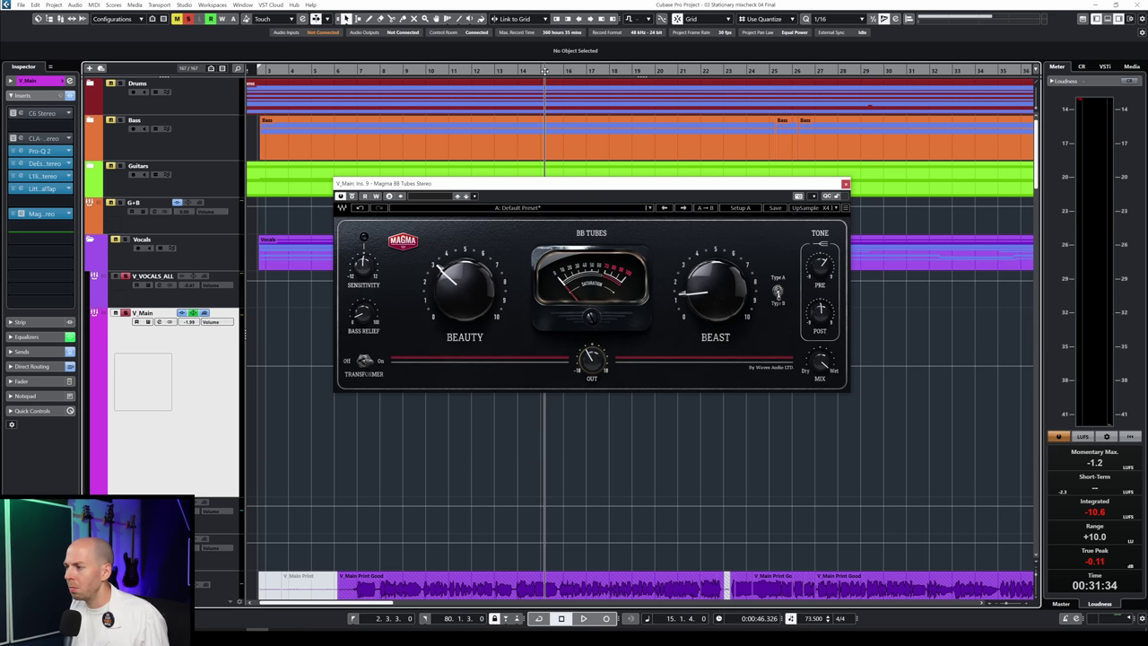
key("space")
left_click(352, 195)
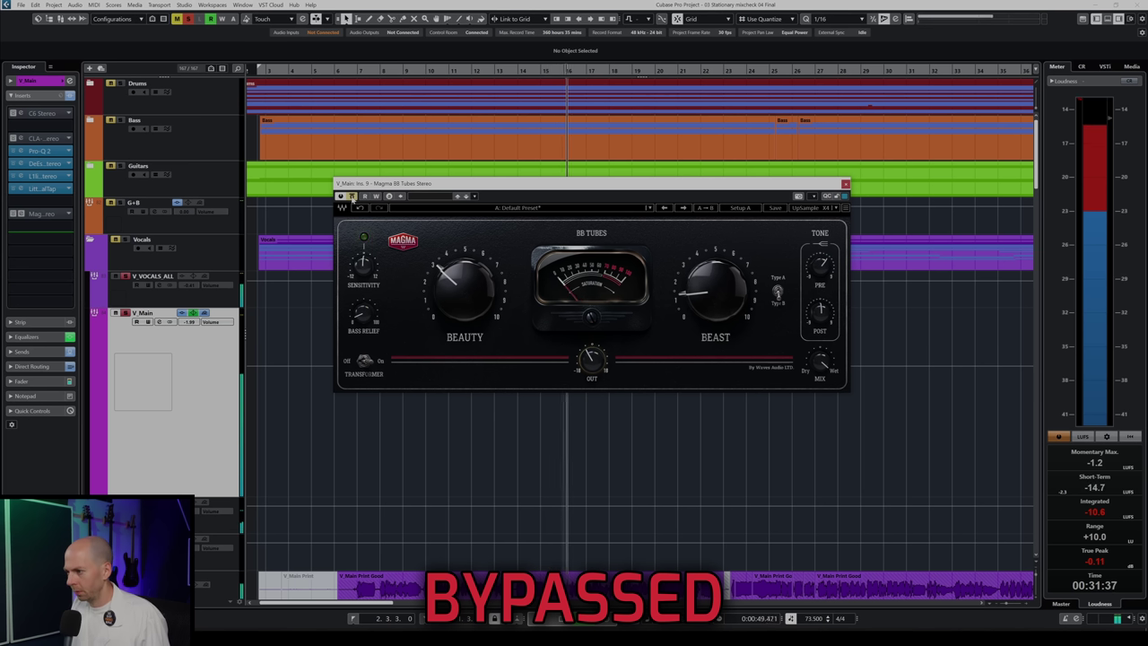
left_click(351, 195)
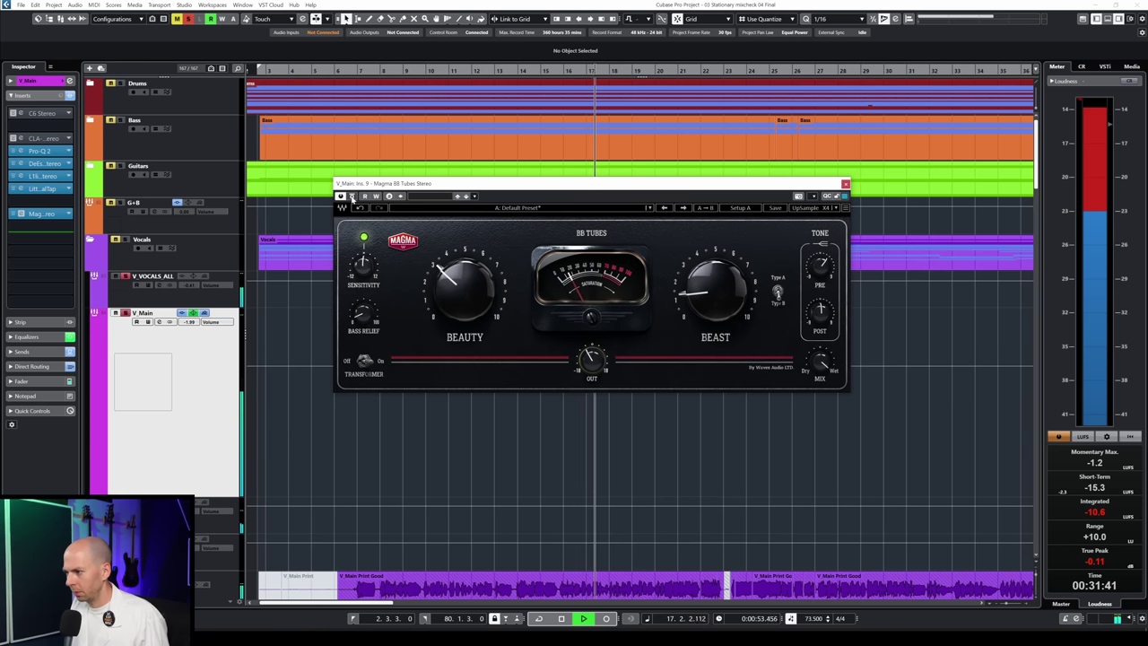
left_click(351, 196)
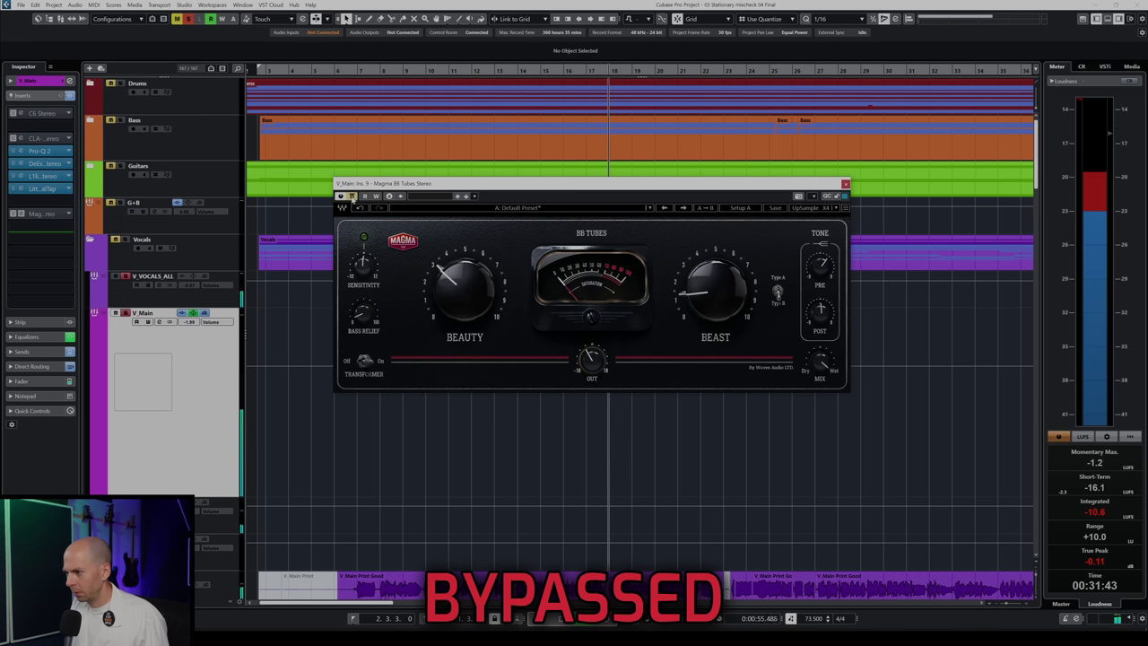
left_click(351, 196)
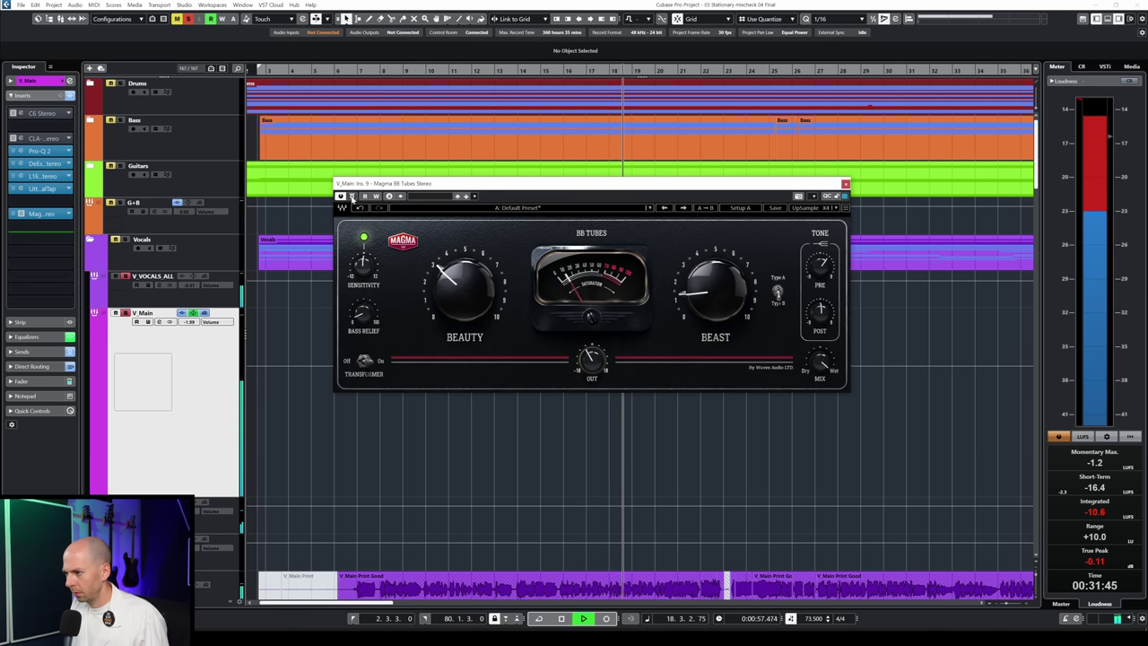
Bypass Magma BB Tubes on V_Main, expand the Guitars folder and select its G_ALL bus
left_click(17, 214)
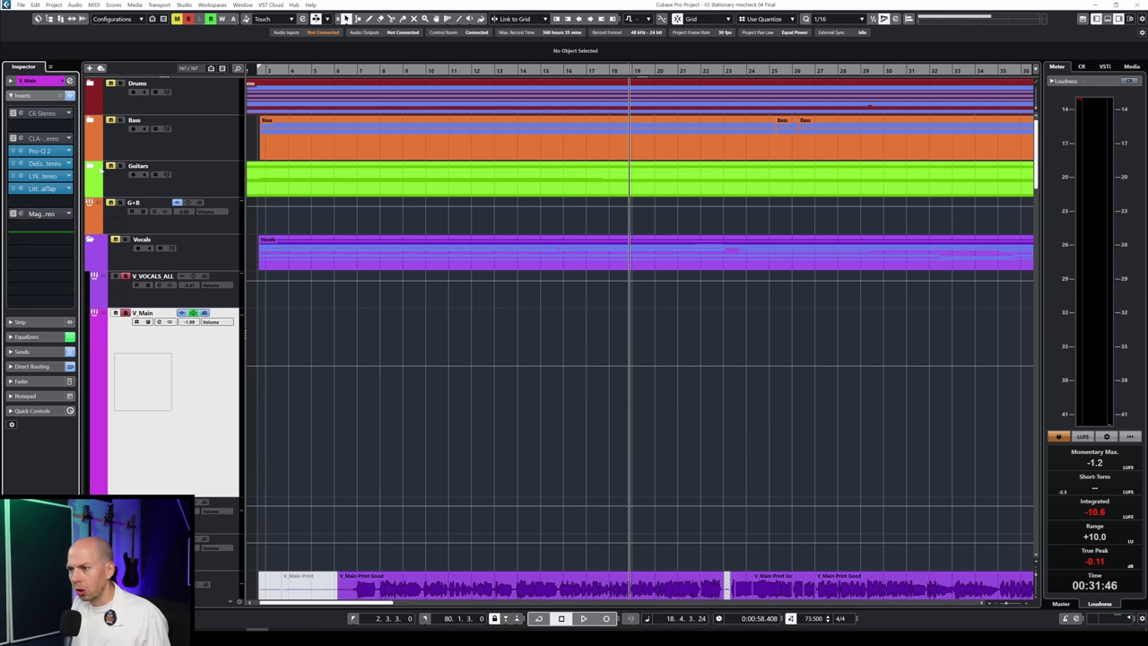
left_click(90, 166)
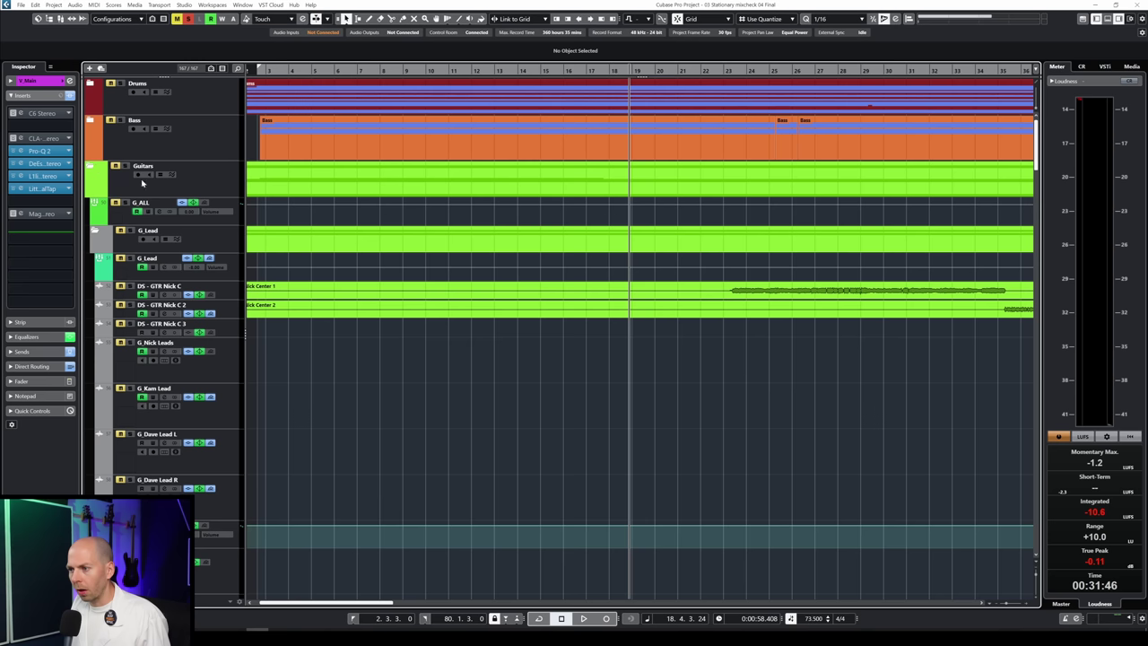
left_click(231, 222)
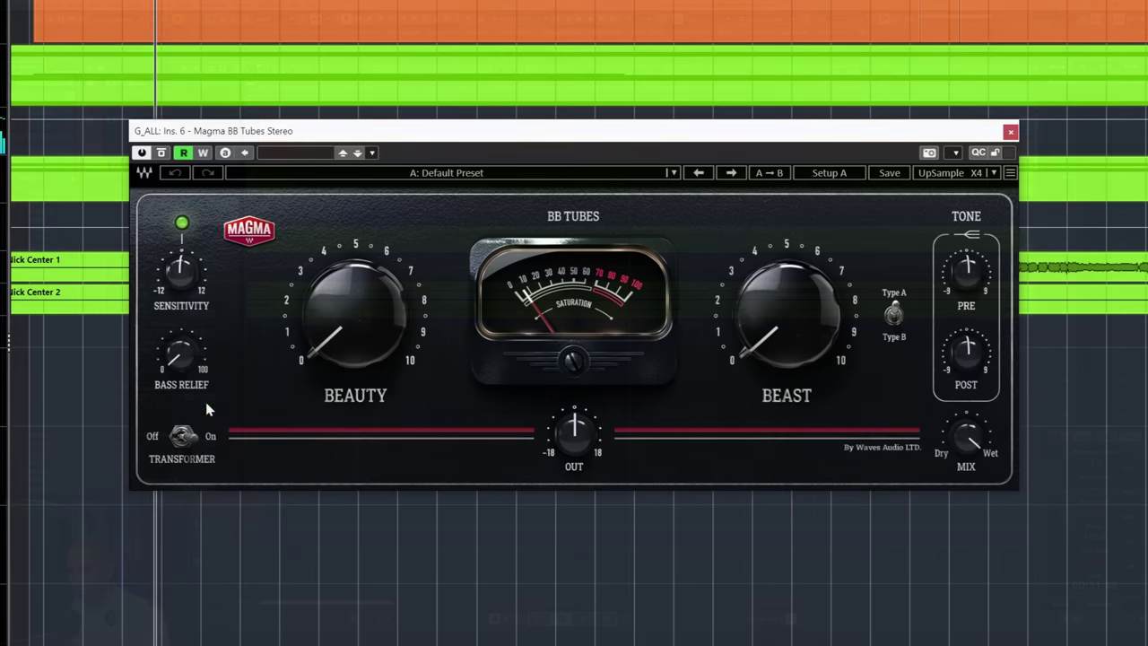
Audition Magma BB Tubes on the G_ALL guitar bus with the Transformer switched off and on
left_click(183, 437)
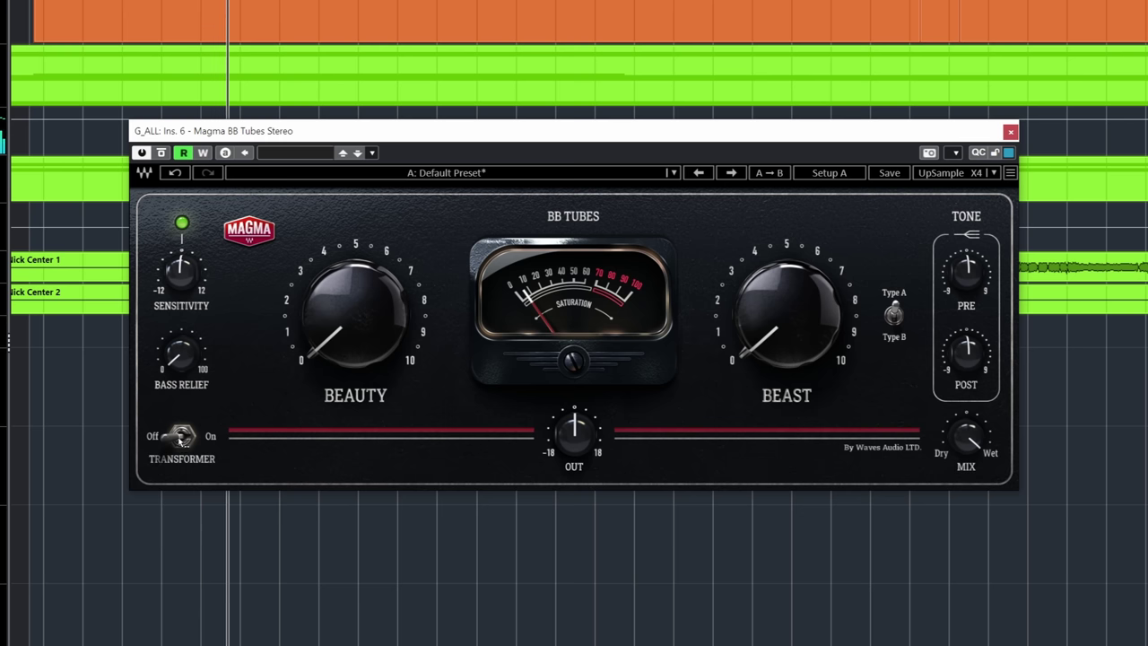
left_click(181, 437)
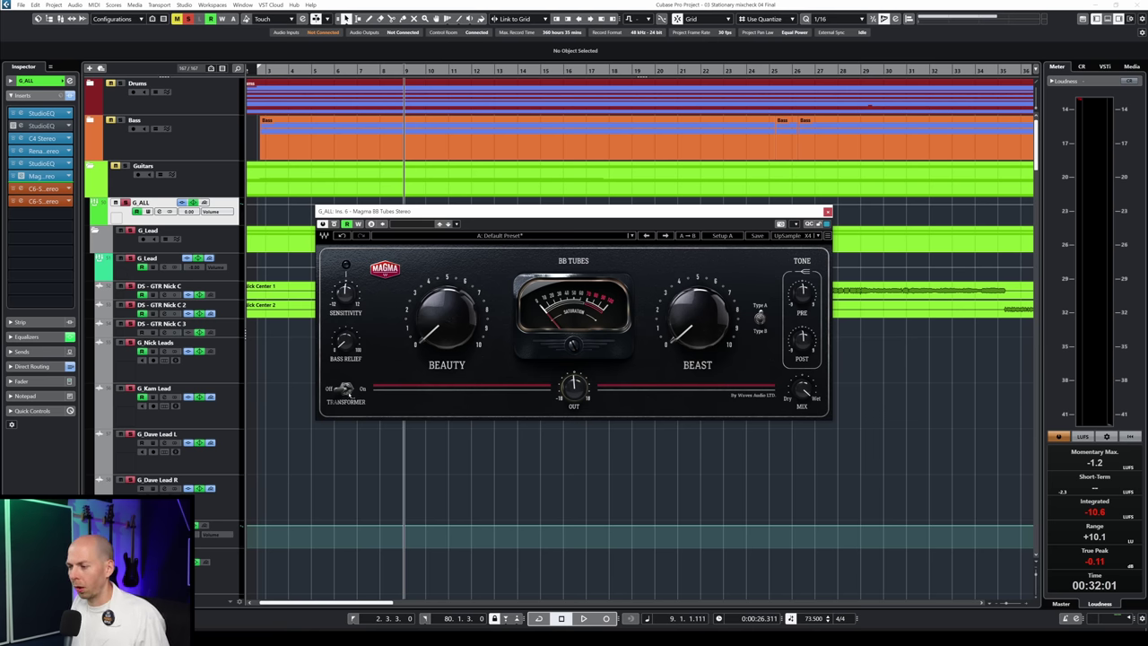
key("space")
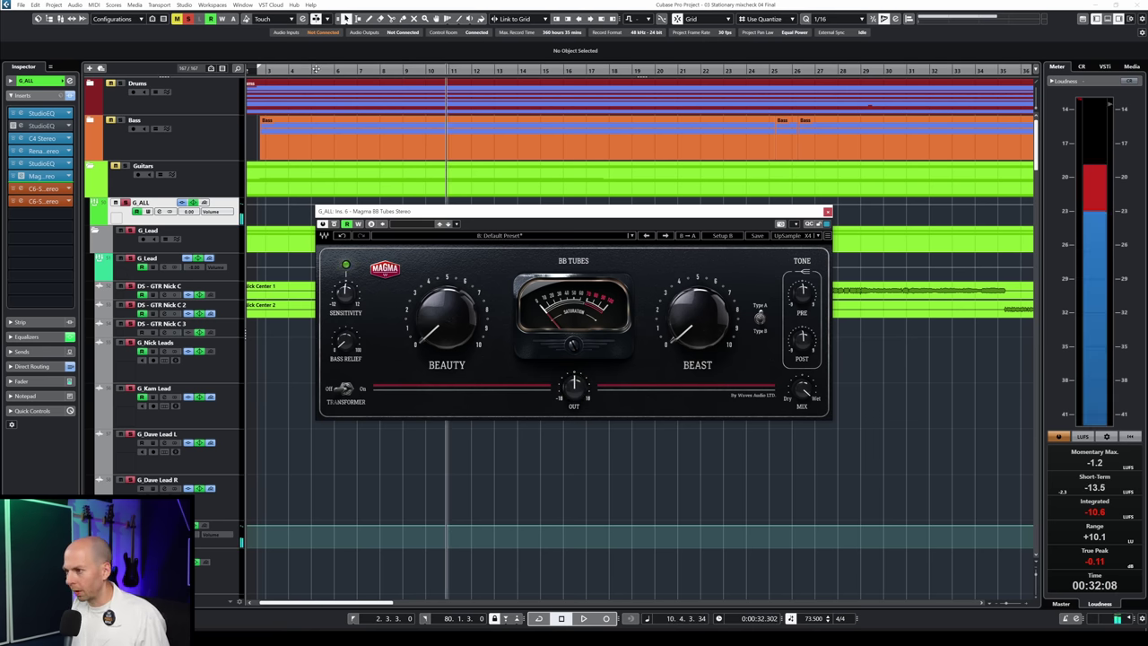
Play the guitars from about bar 5 and compare Setup A with Setup B of Magma BB Tubes
left_click(317, 70)
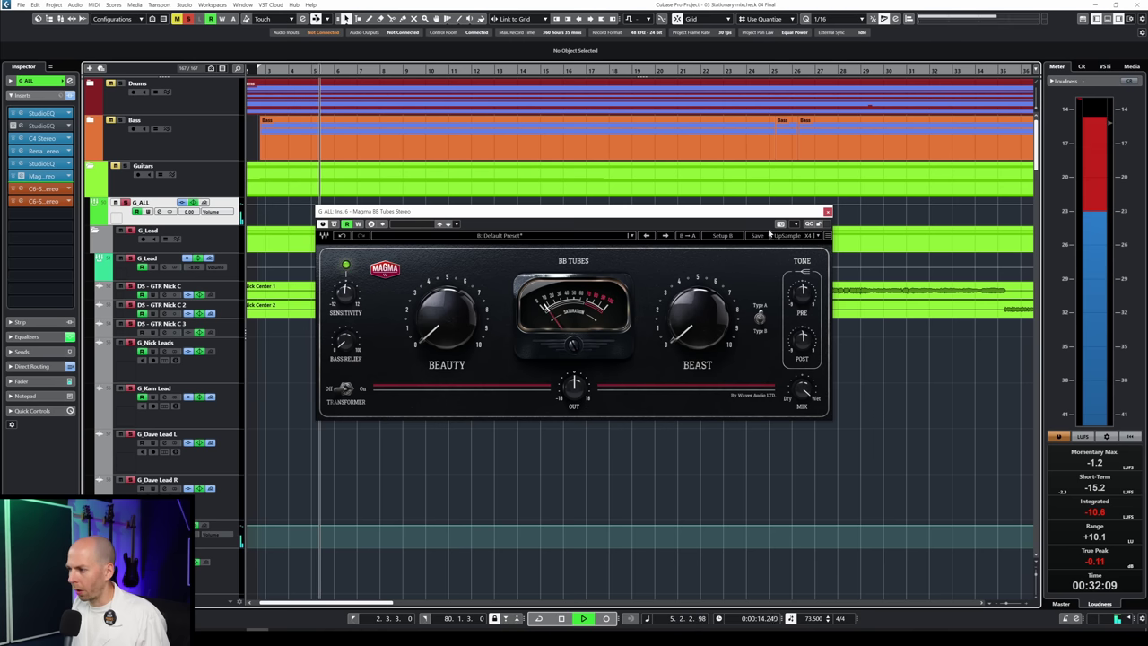
left_click(722, 236)
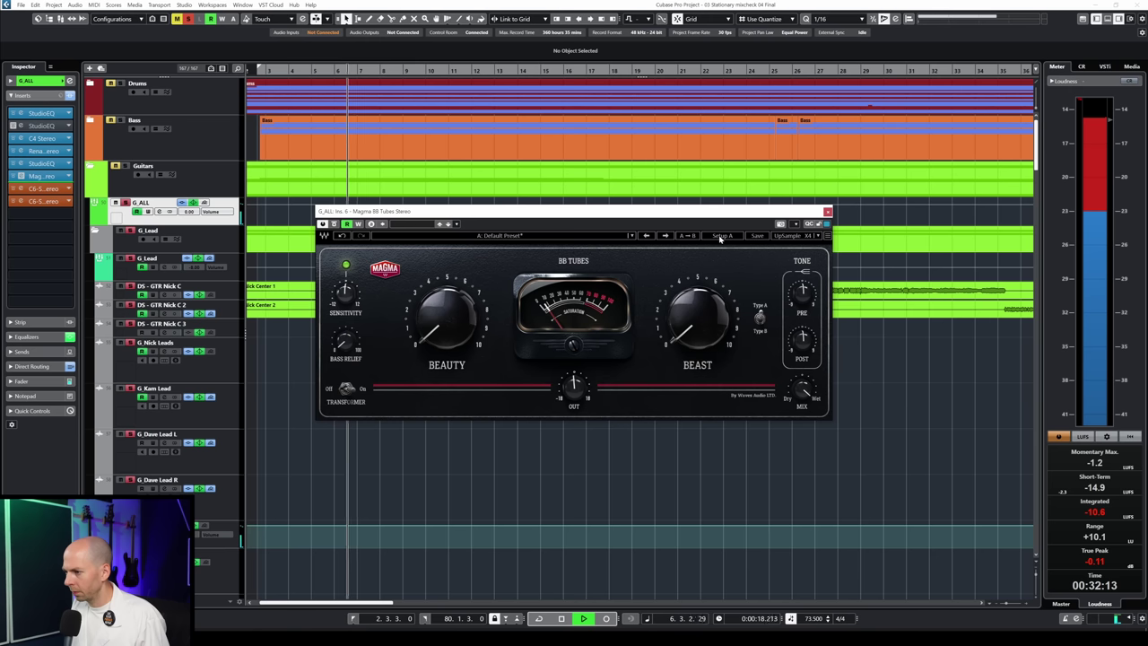
left_click(722, 236)
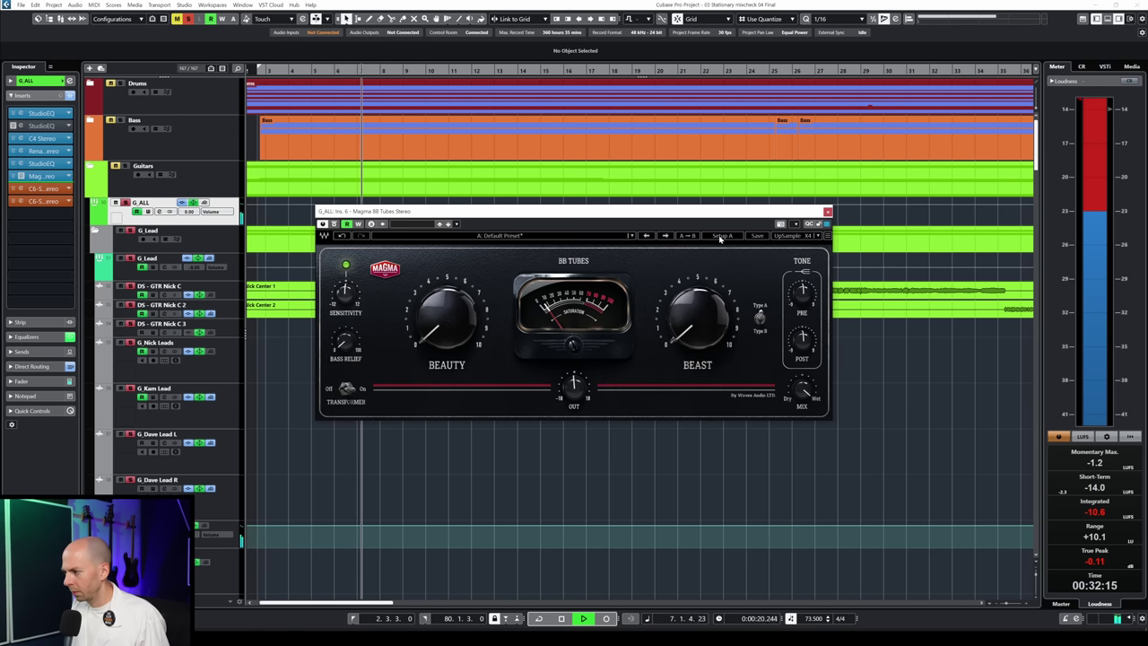
left_click(722, 236)
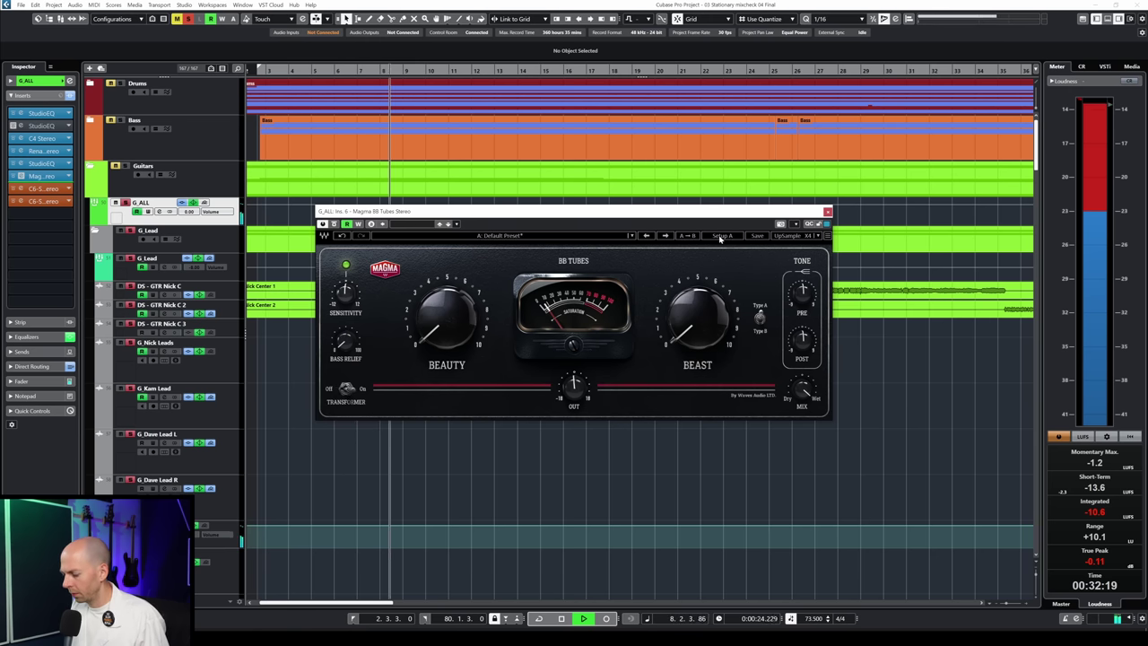
key("space")
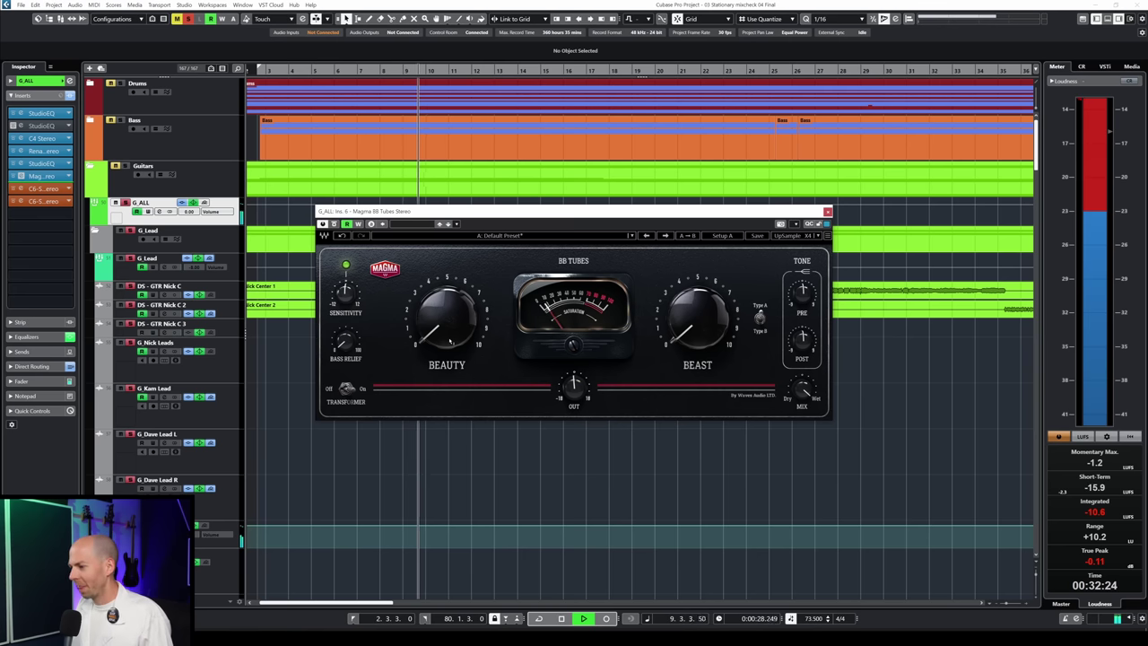
Raise Beauty to 100 on the guitar bus during playback and lower the Out level
key("space")
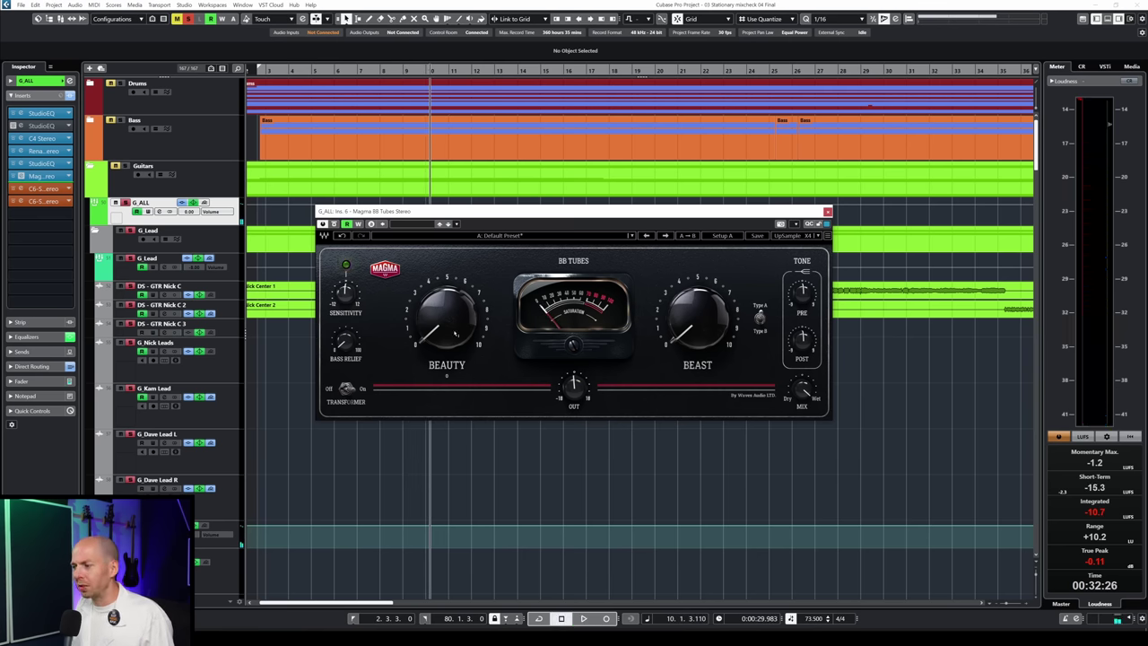
key("space")
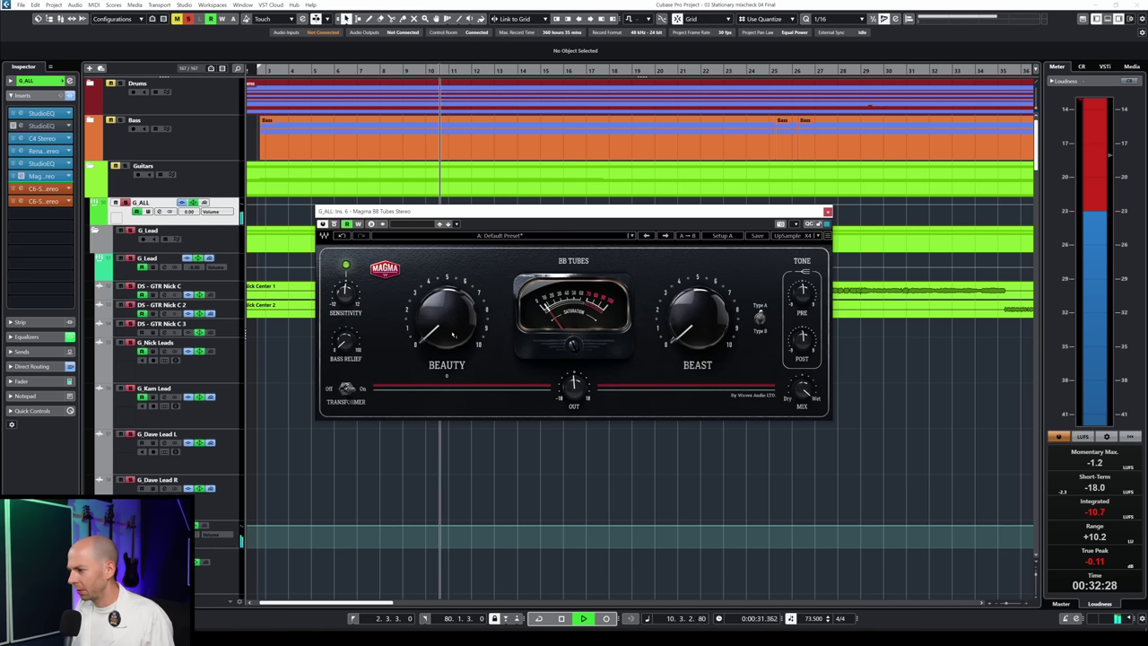
left_click_drag(446, 318, 446, 227)
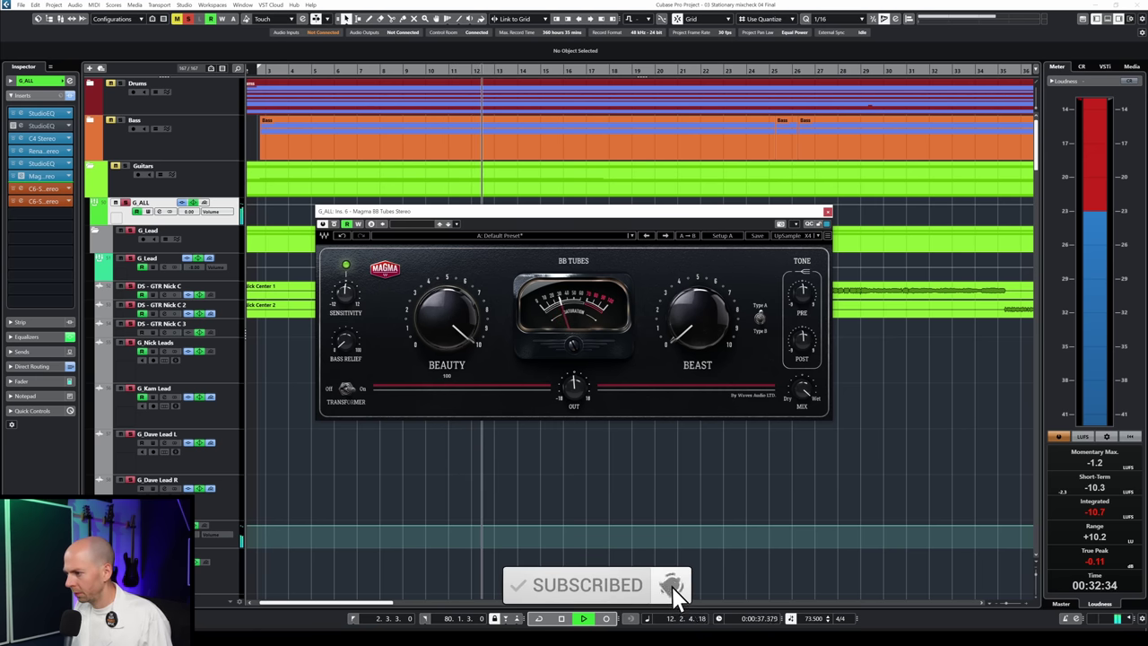
mouse_move(446, 227)
left_mouse_down()
mouse_move(446, 330)
mouse_move(447, 226)
left_mouse_up()
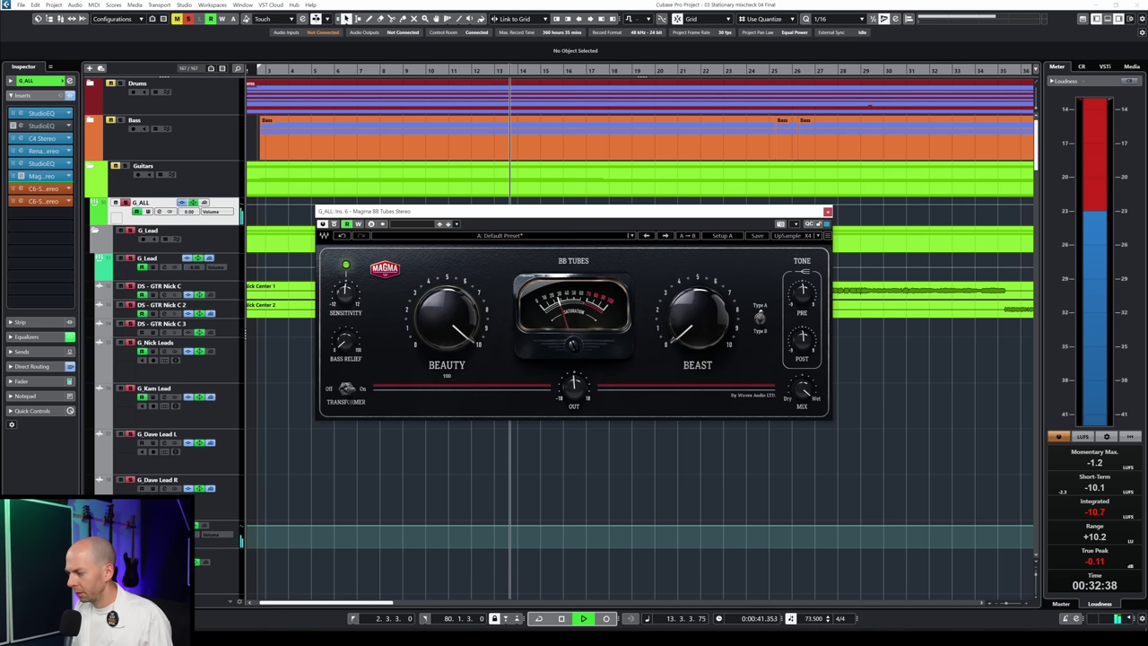
key("space")
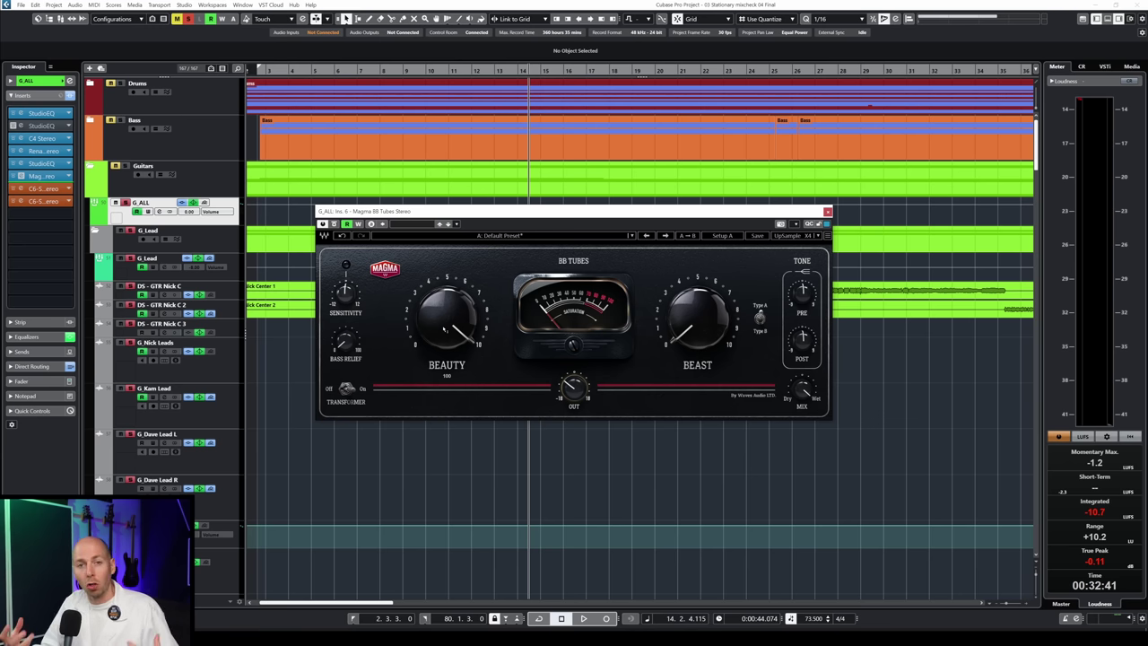
Return Beauty to 0 and raise Beast to about 97 to audition its saturation on the guitars
mouse_move(463, 308)
left_mouse_down()
mouse_move(463, 398)
mouse_move(462, 308)
left_mouse_up()
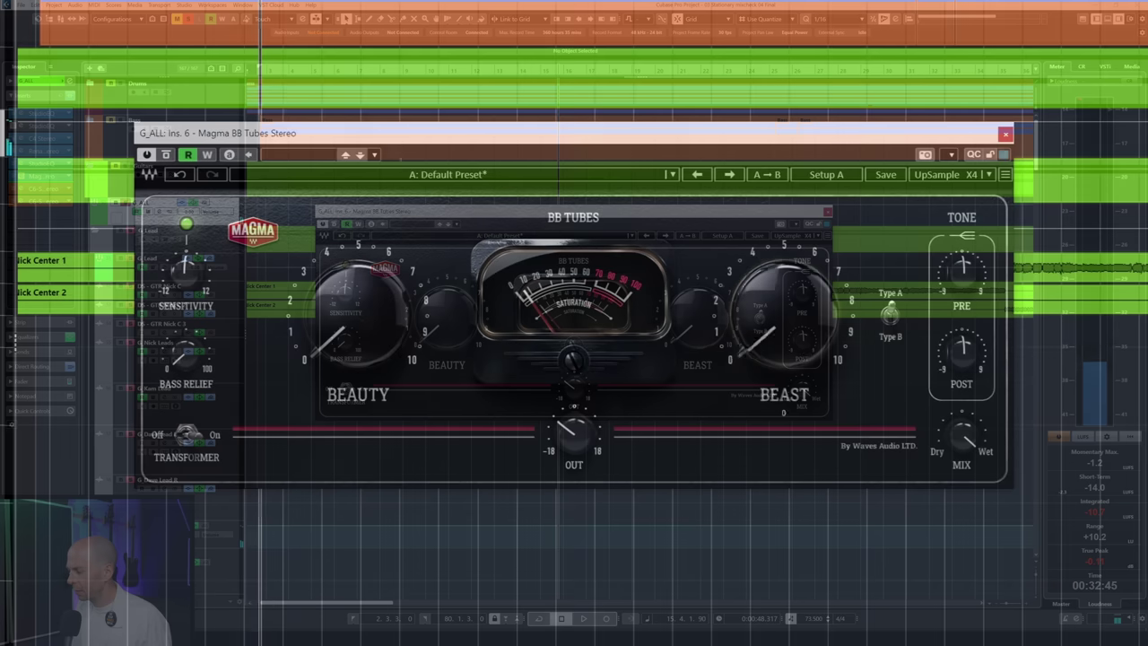
left_click_drag(783, 313, 785, 215)
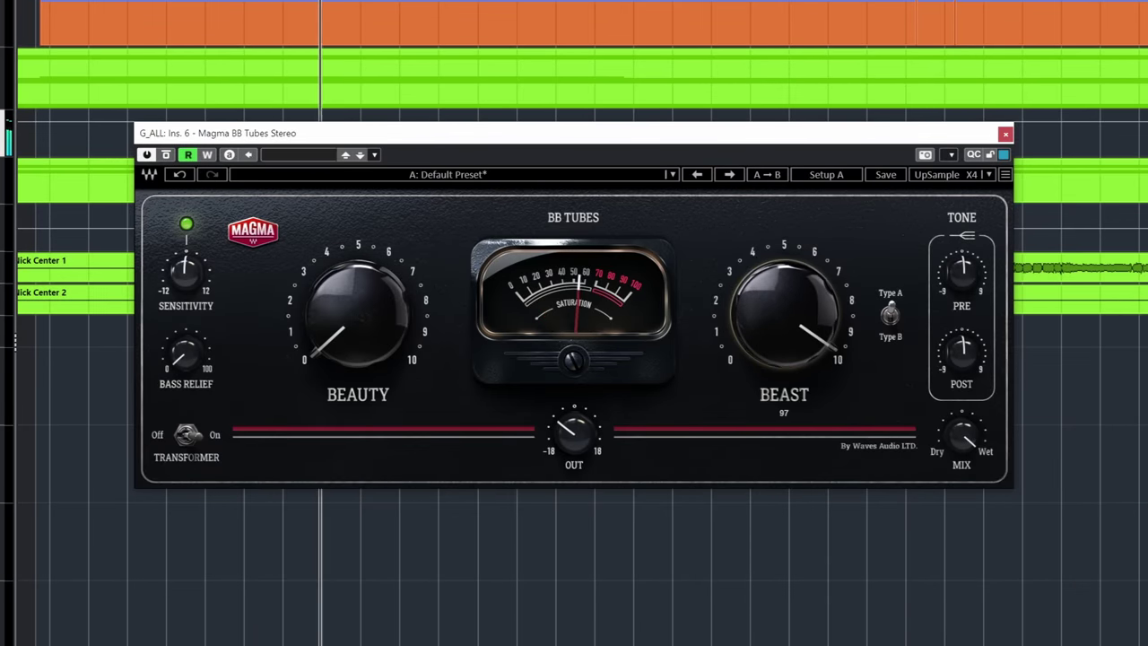
left_click_drag(796, 318, 796, 320)
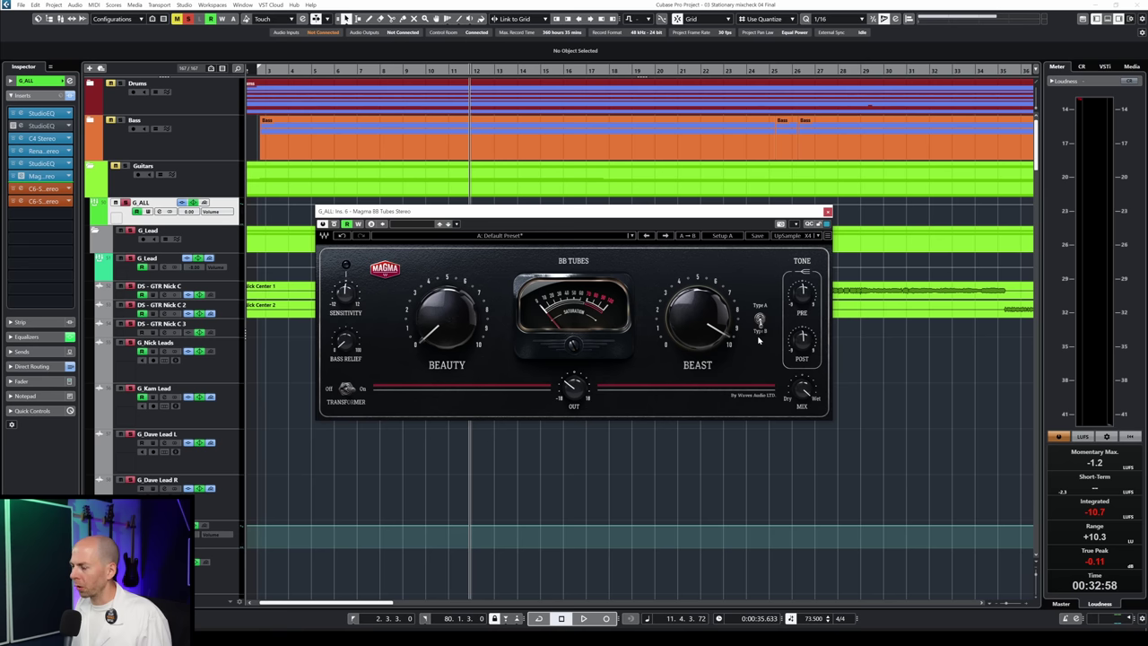
Reset Beast on G_ALL, set it to about 60 while the guitars play, and readjust the Out level
left_click(693, 325, "alt")
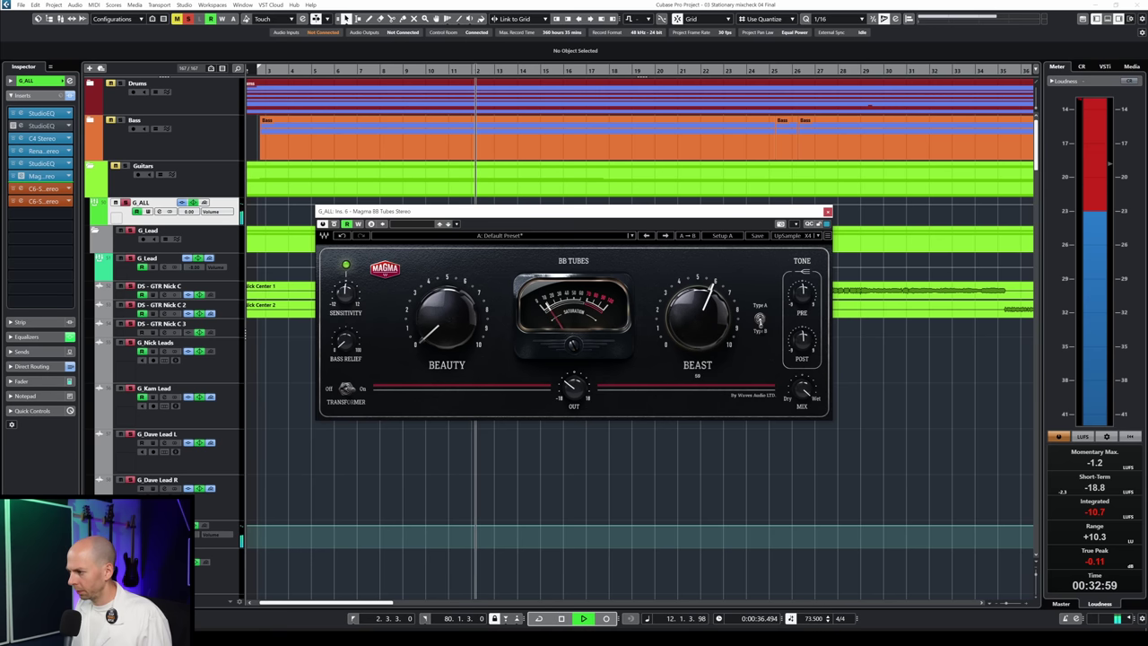
left_click_drag(693, 325, 693, 260)
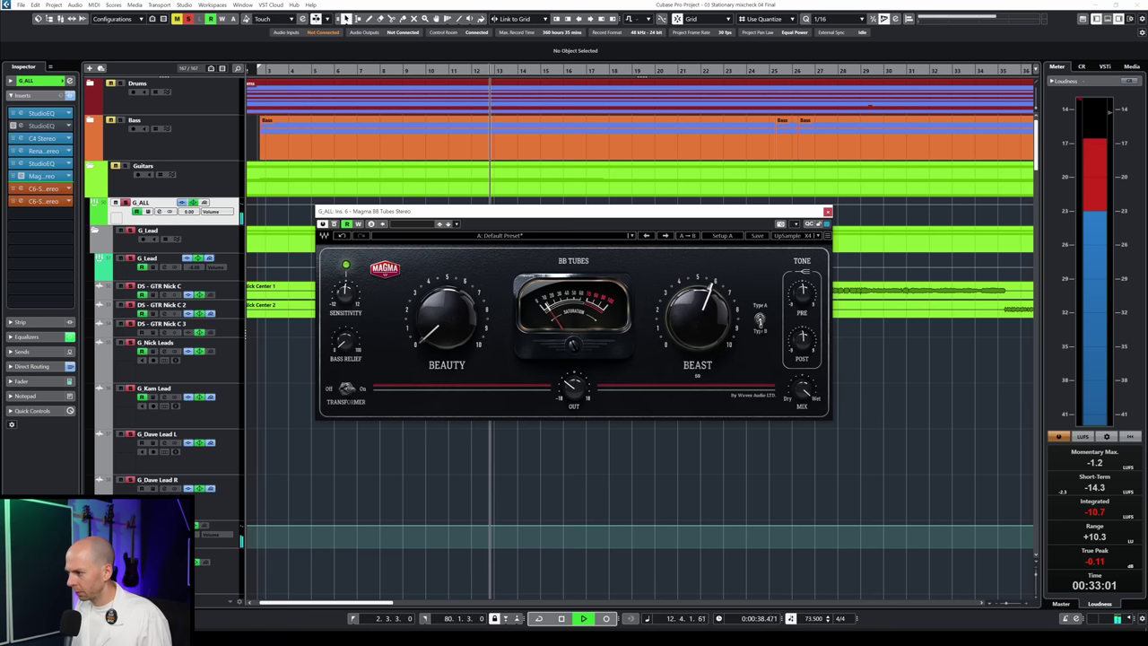
key("space")
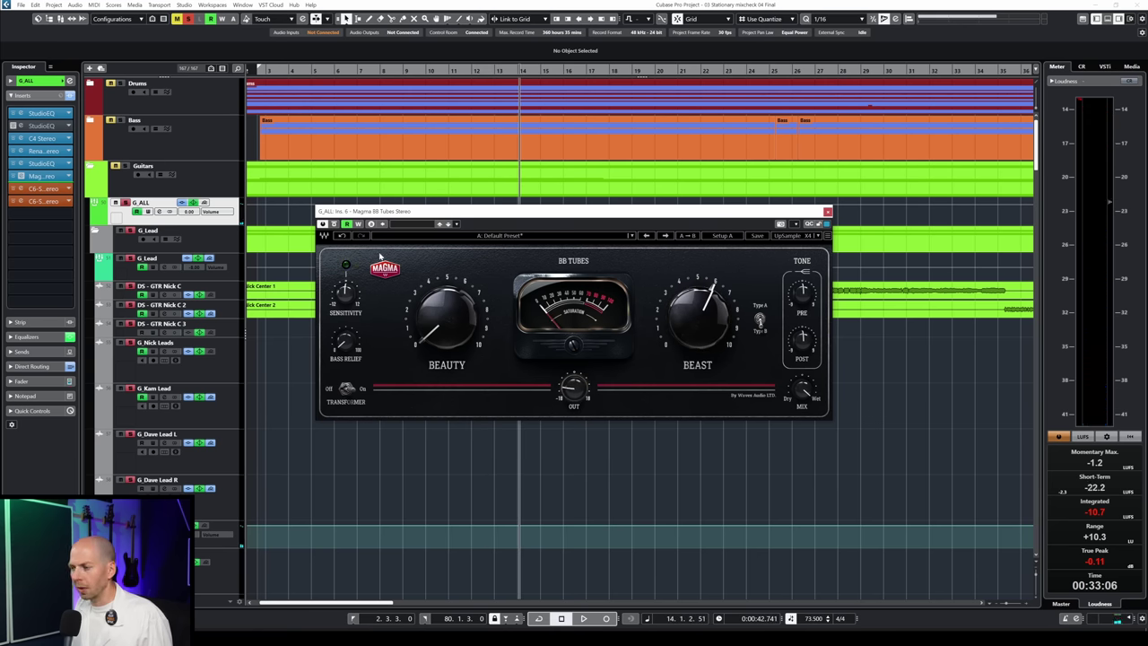
key("space")
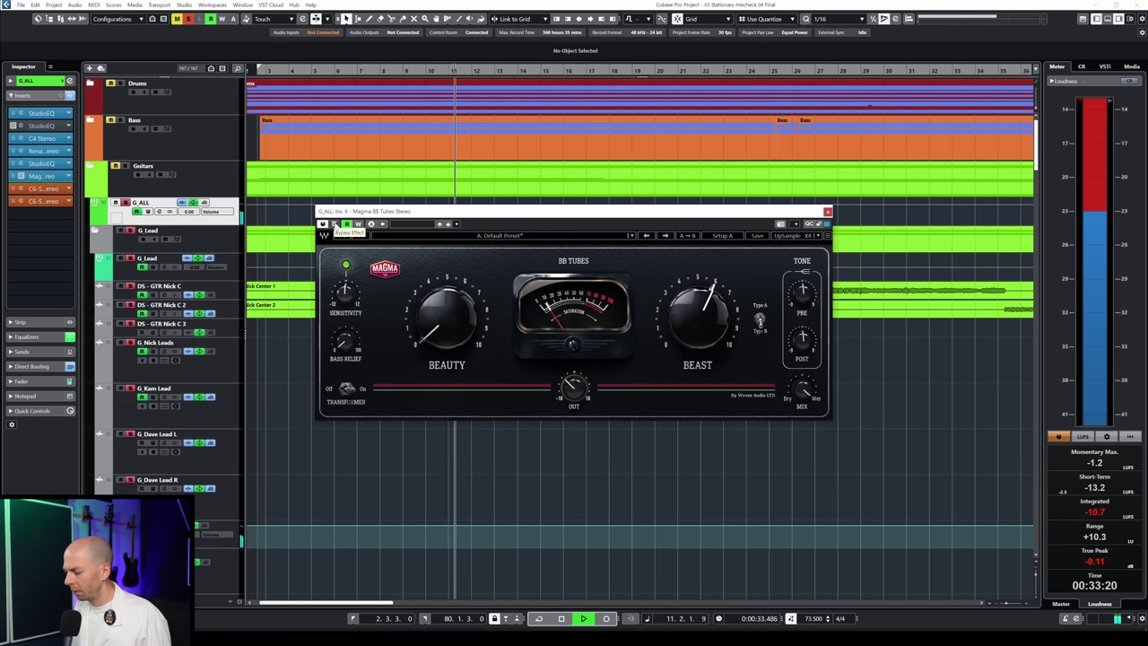
Compare the Beast-saturated guitars with their bypassed sound during playback
left_click(333, 223)
left_click(333, 223)
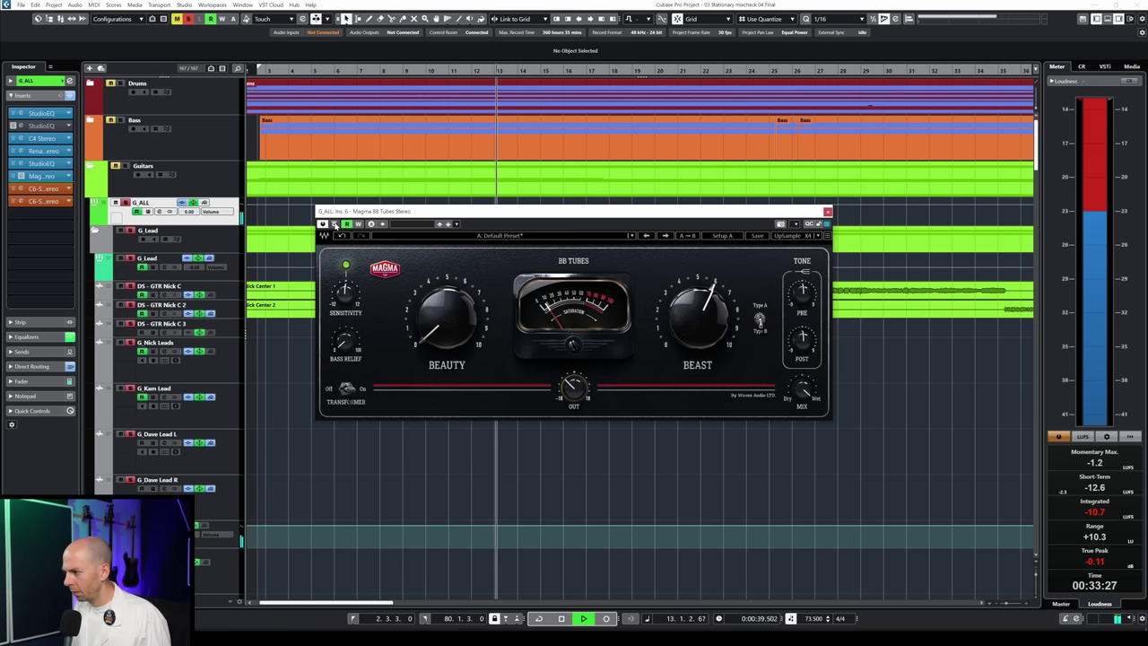
left_click(334, 223)
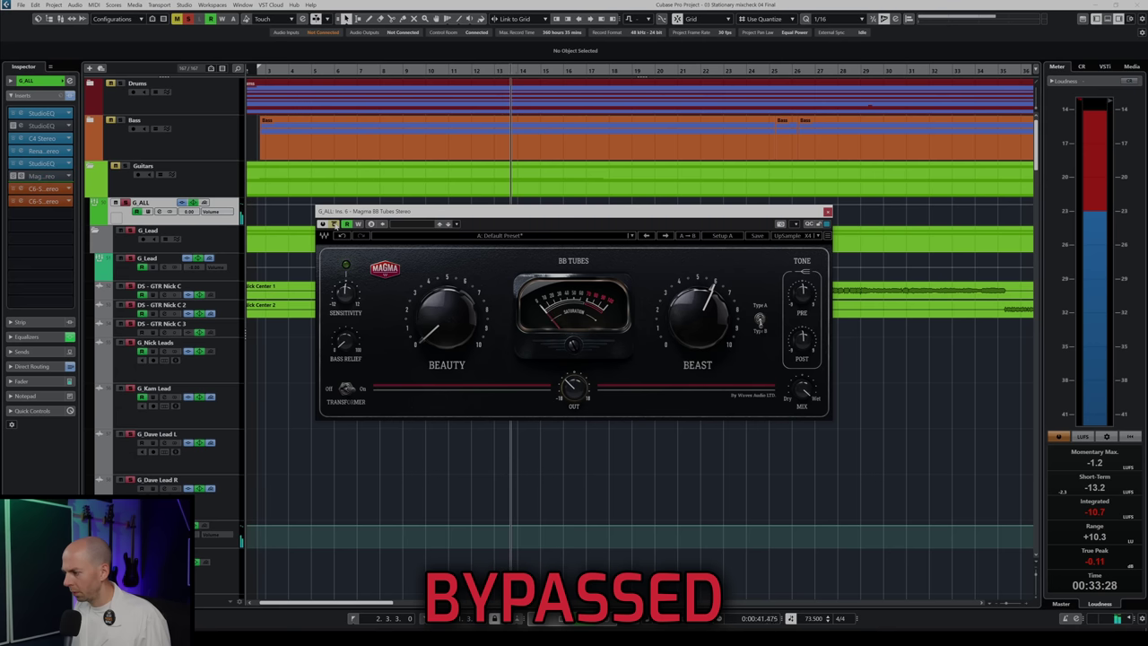
Switch the plugin bypass off and on repeatedly while the guitars play, leave the effect active, and stop playback
left_click(334, 224)
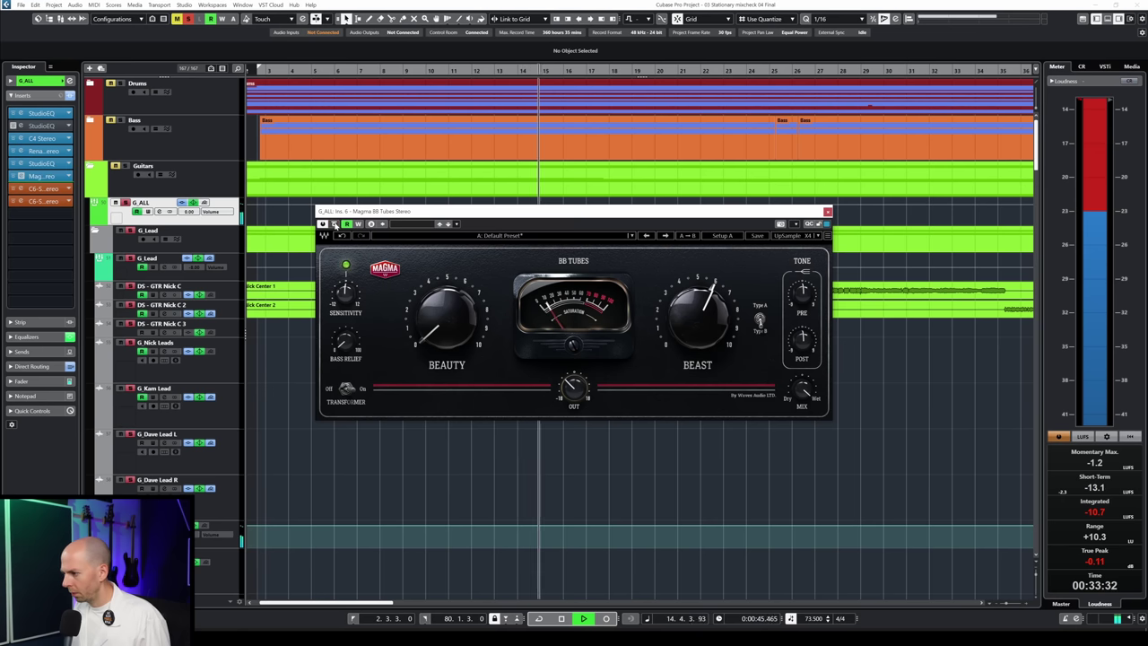
left_click(334, 223)
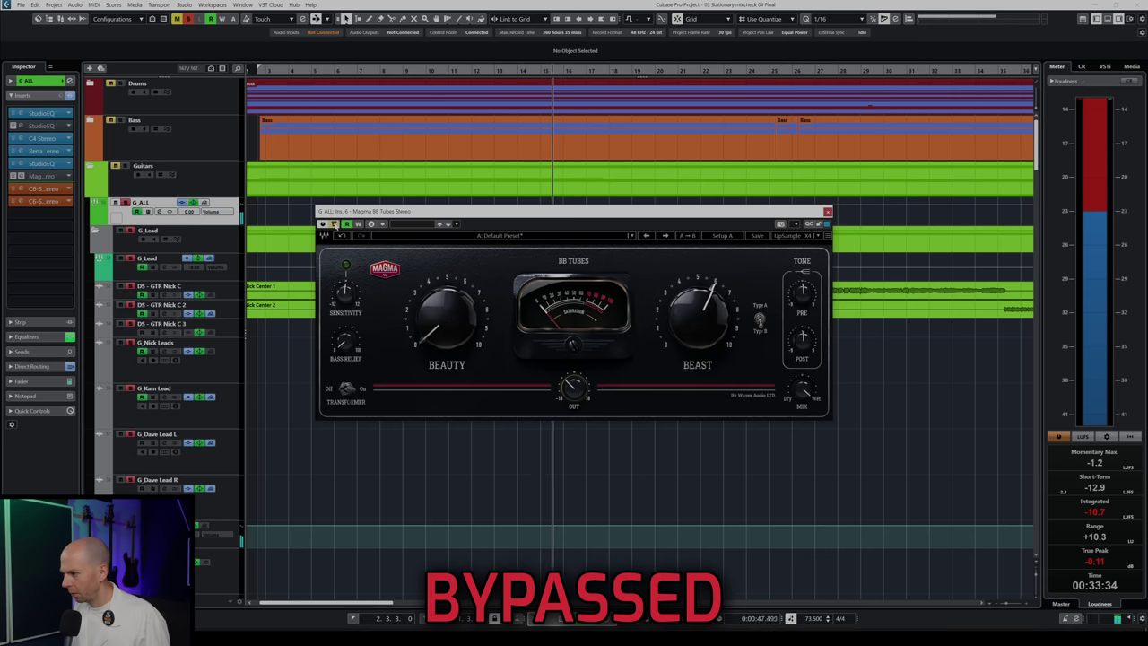
left_click(334, 223)
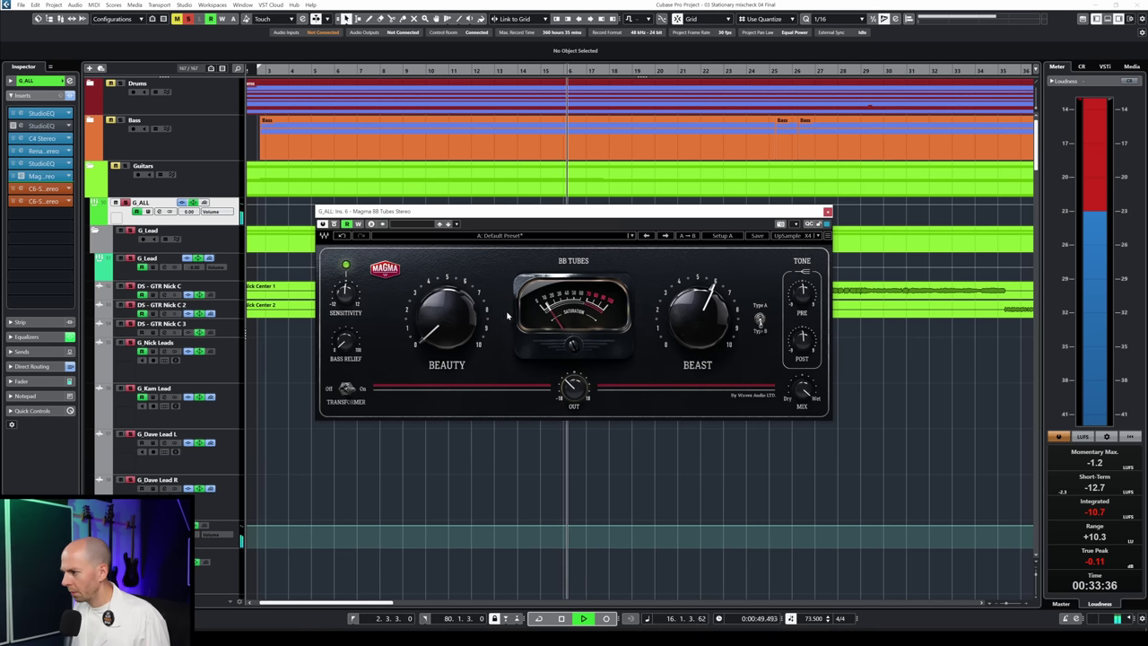
key("space")
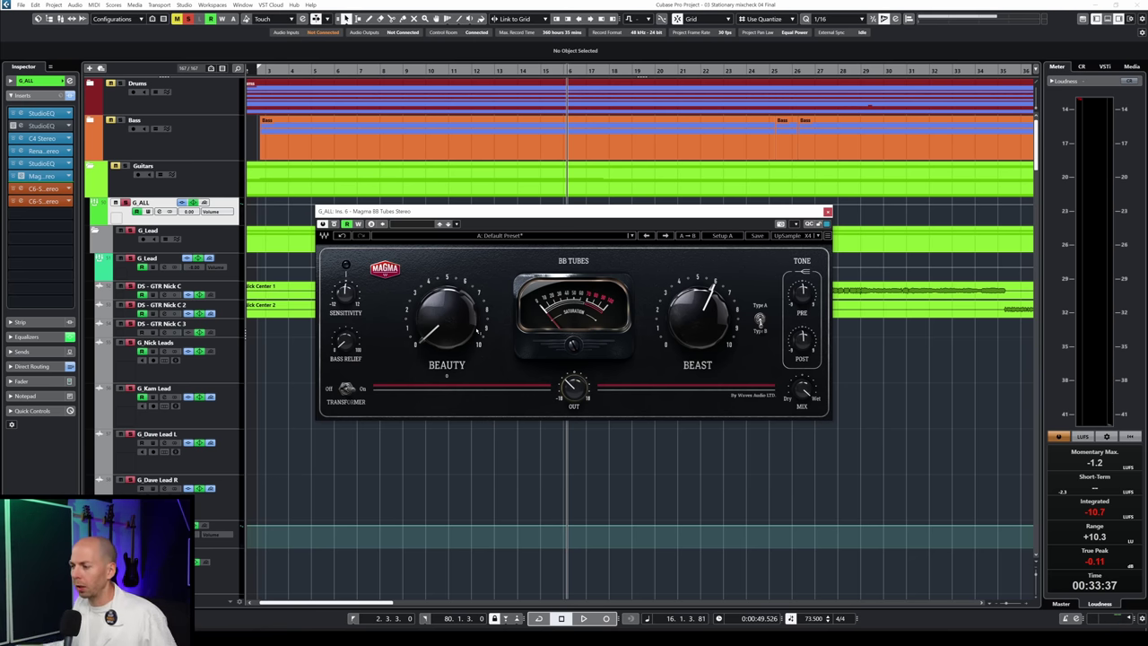
Blend Beauty in with Beast on the guitar bus, raising it to about 34 and trimming it slightly during playback
key("space")
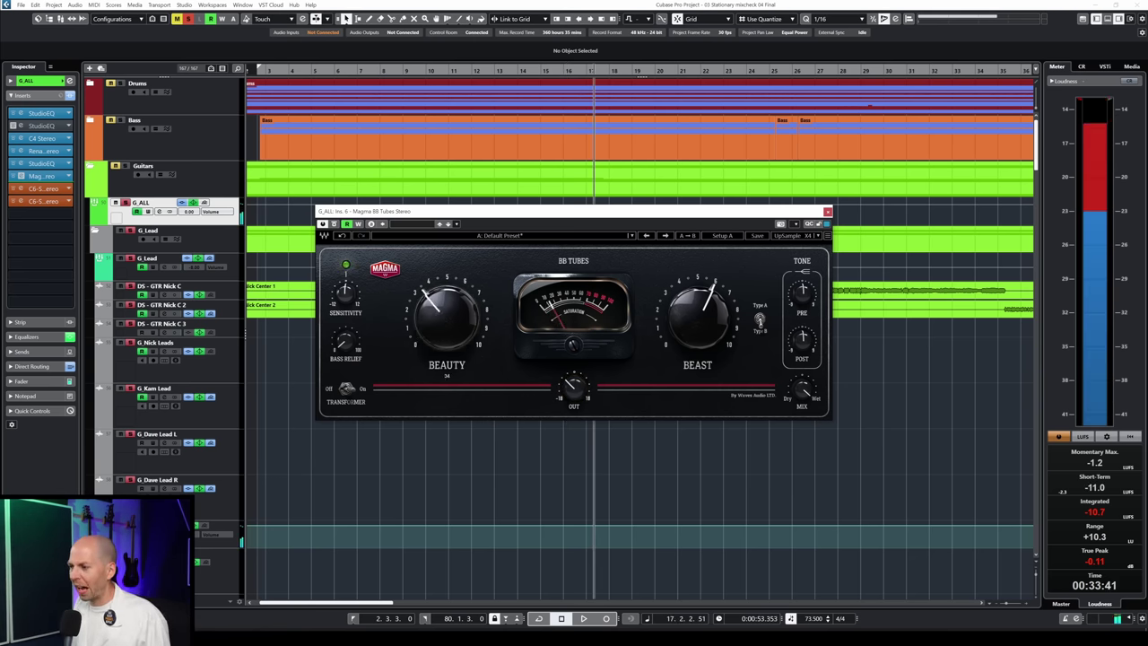
key("space")
left_click_drag(458, 348, 458, 343)
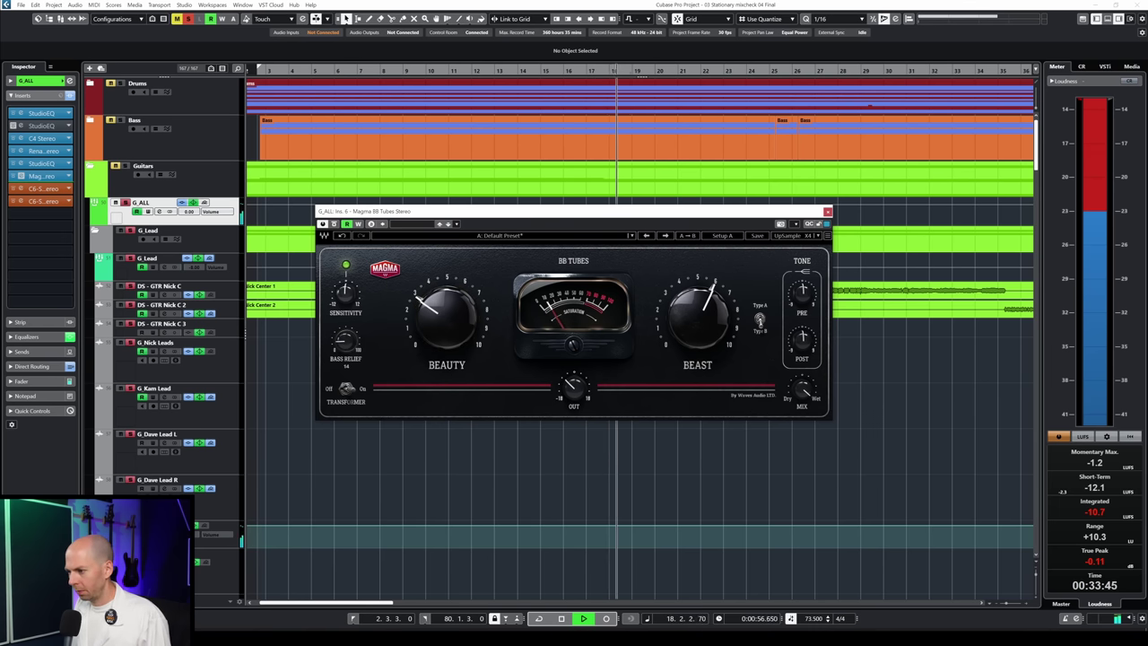
Sweep Bass Relief on the guitars to about 60, bring it back to about 29, and lower Beauty to about 20
key("space")
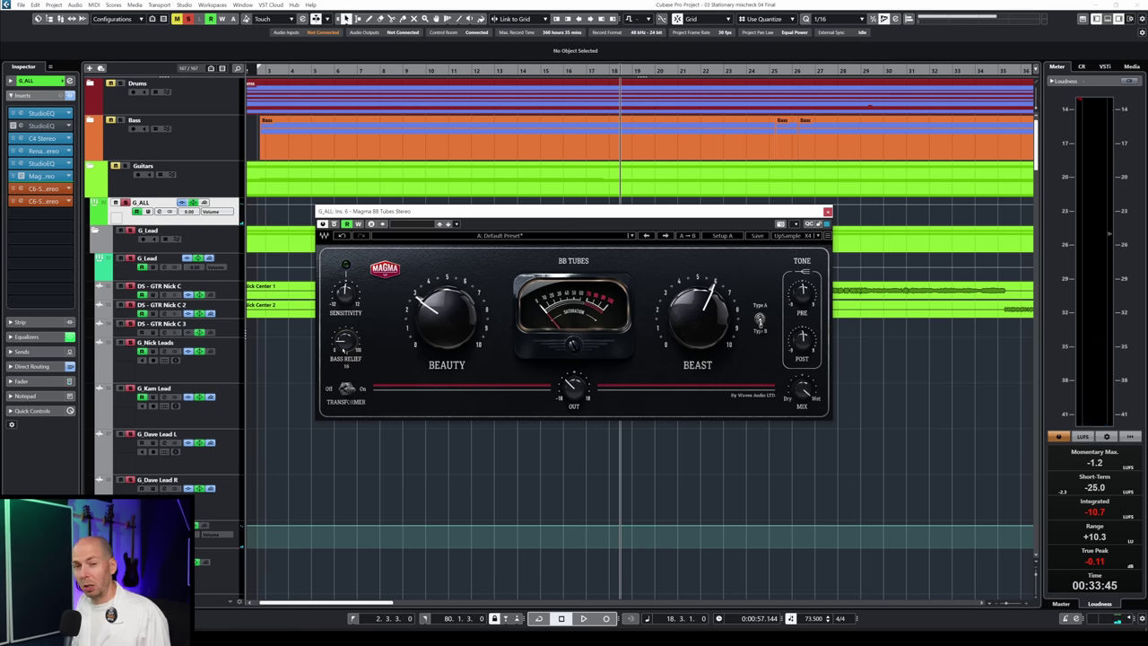
key("space")
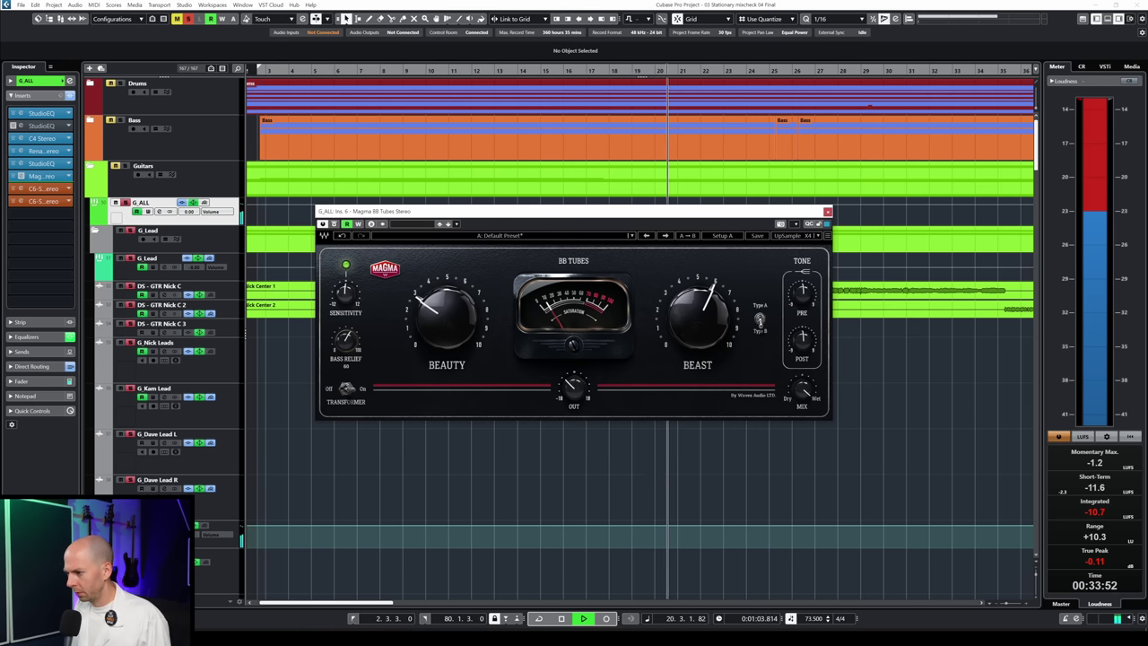
key("space")
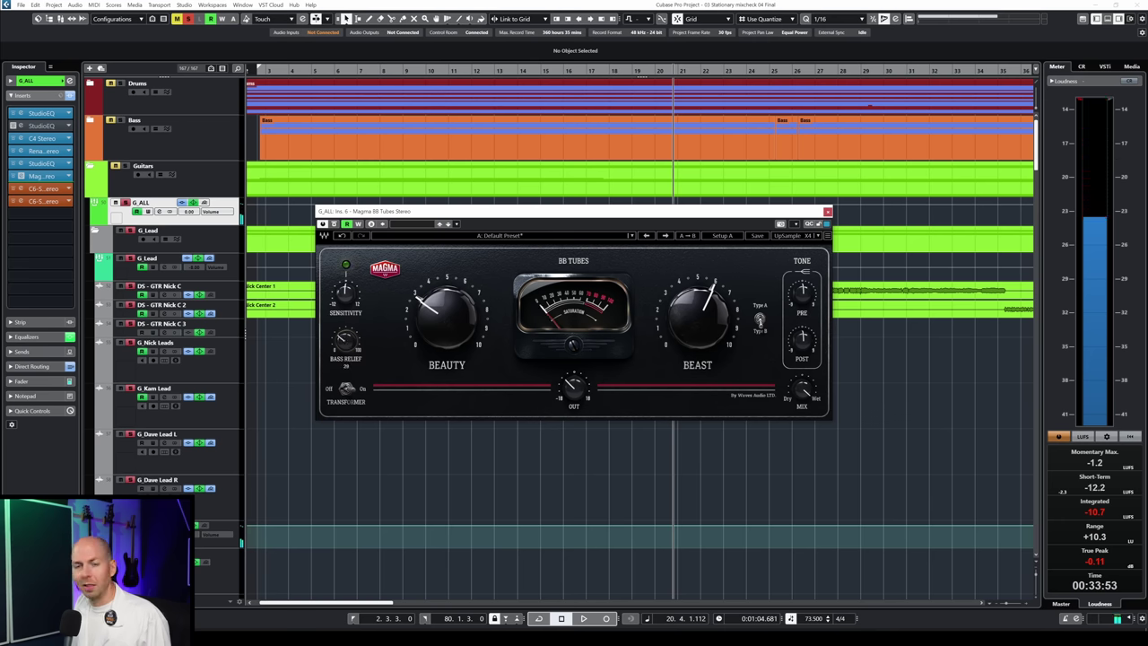
left_click_drag(445, 316, 446, 325)
key("space")
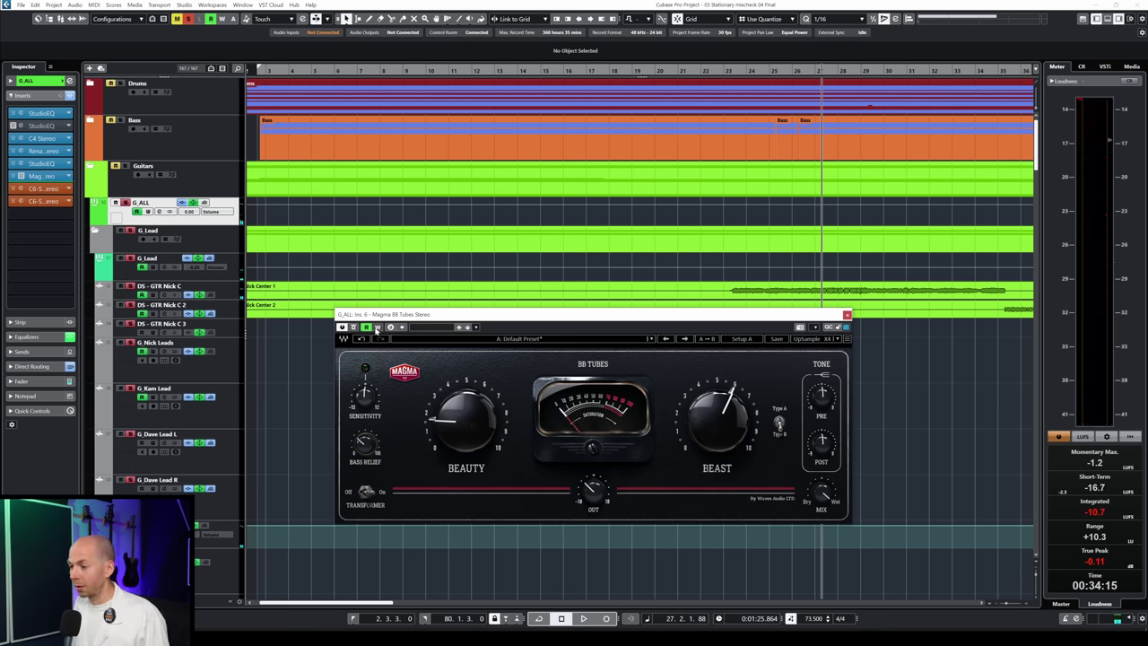
Play the full mix unsoloed and compare the guitar bus with the plugin active and bypassed
key("space")
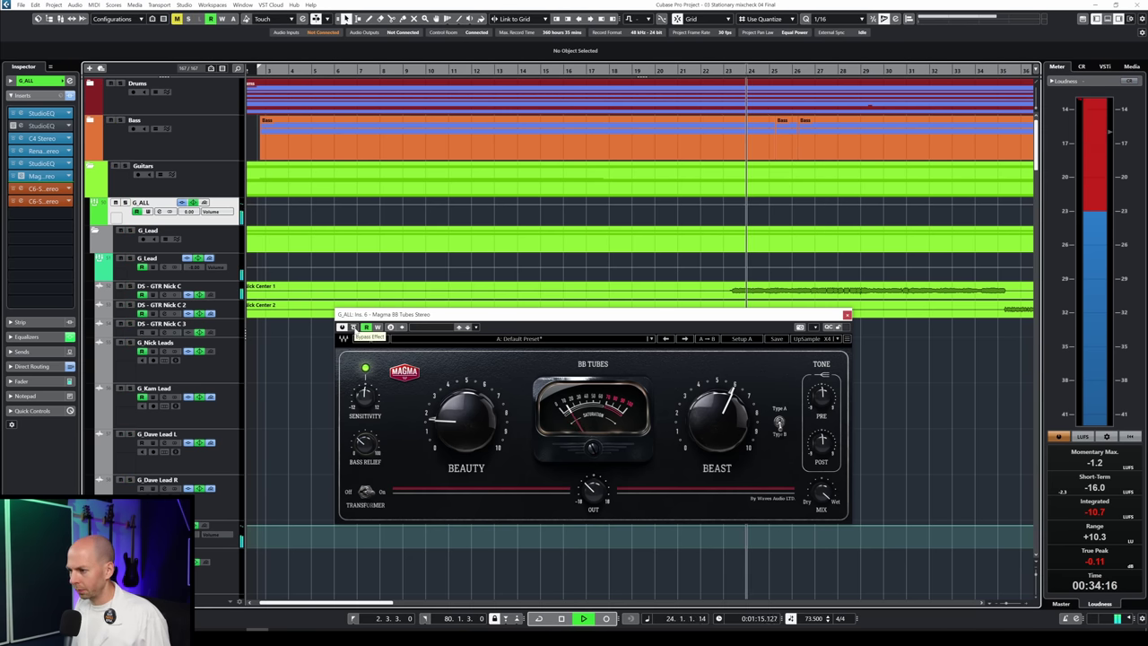
left_click(355, 327)
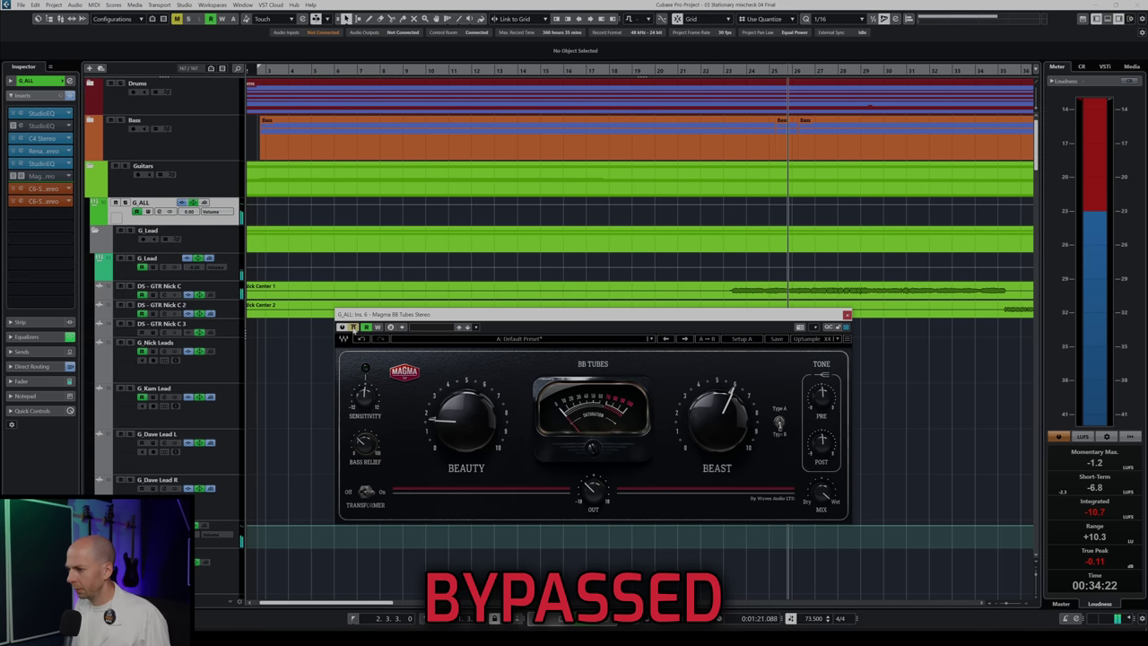
left_click(355, 327)
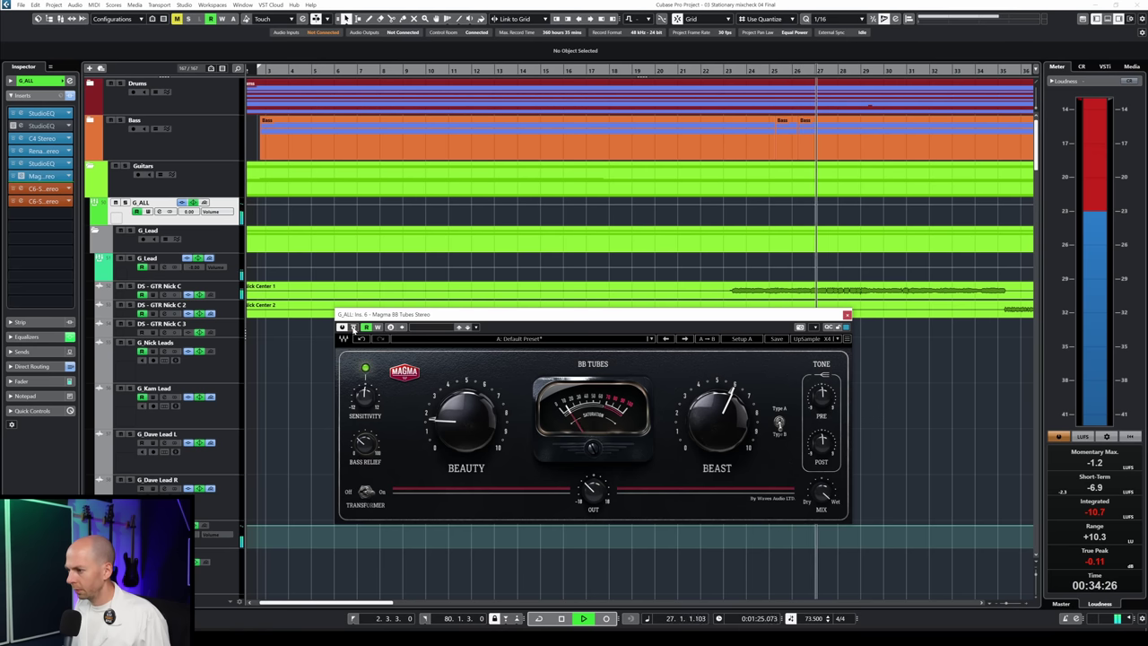
left_click(353, 327)
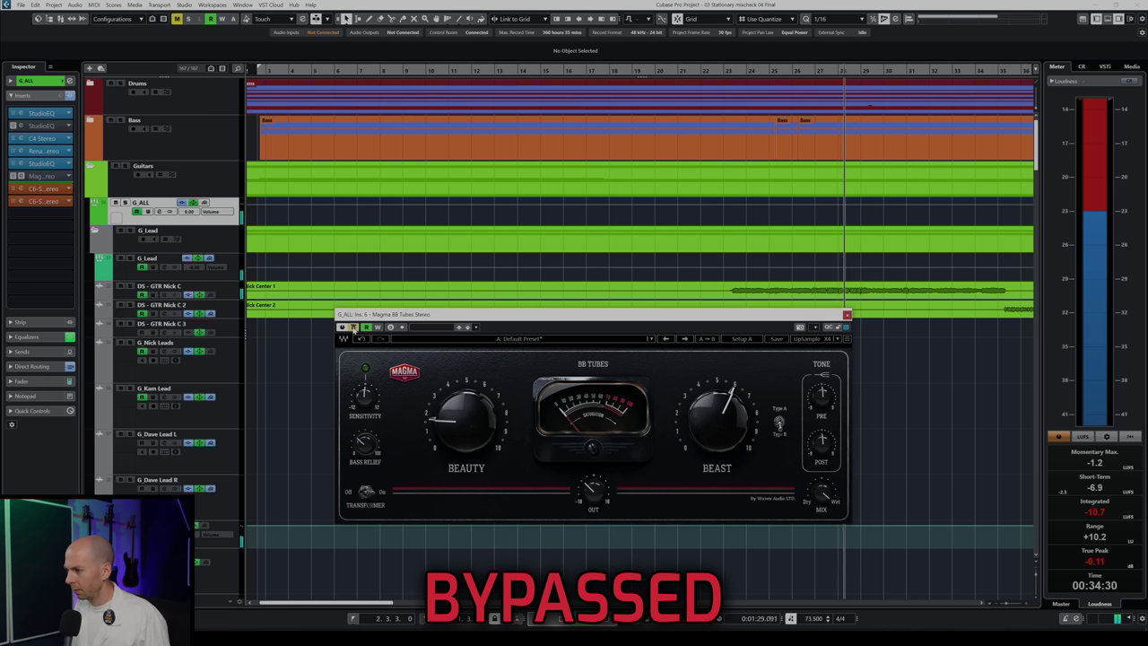
left_click(352, 327)
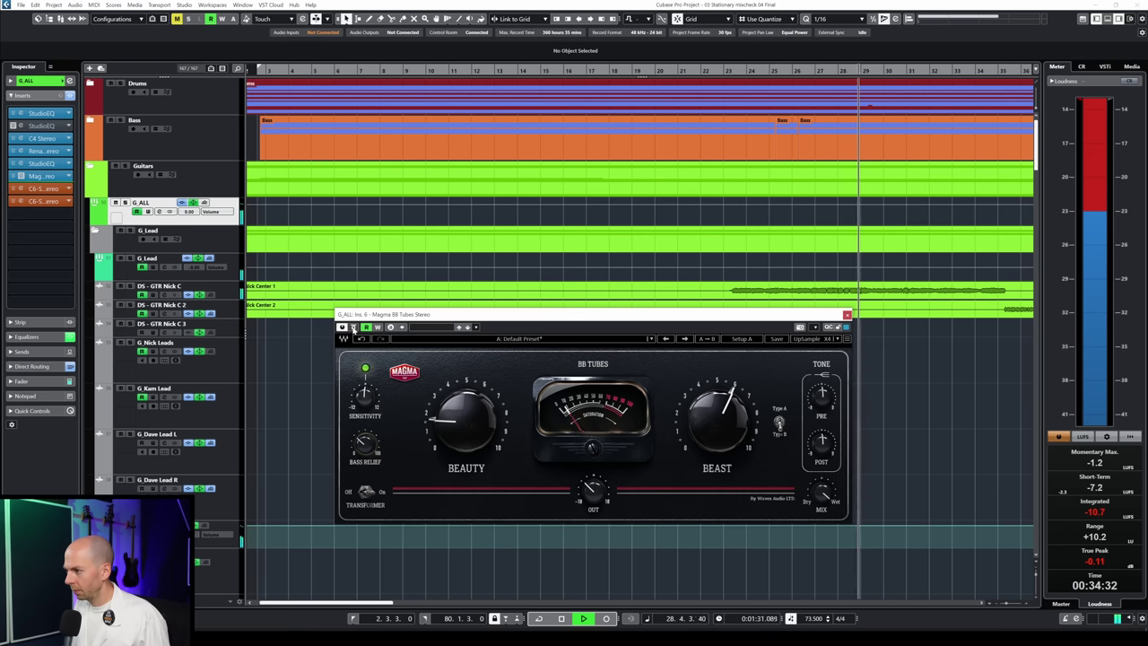
key("space")
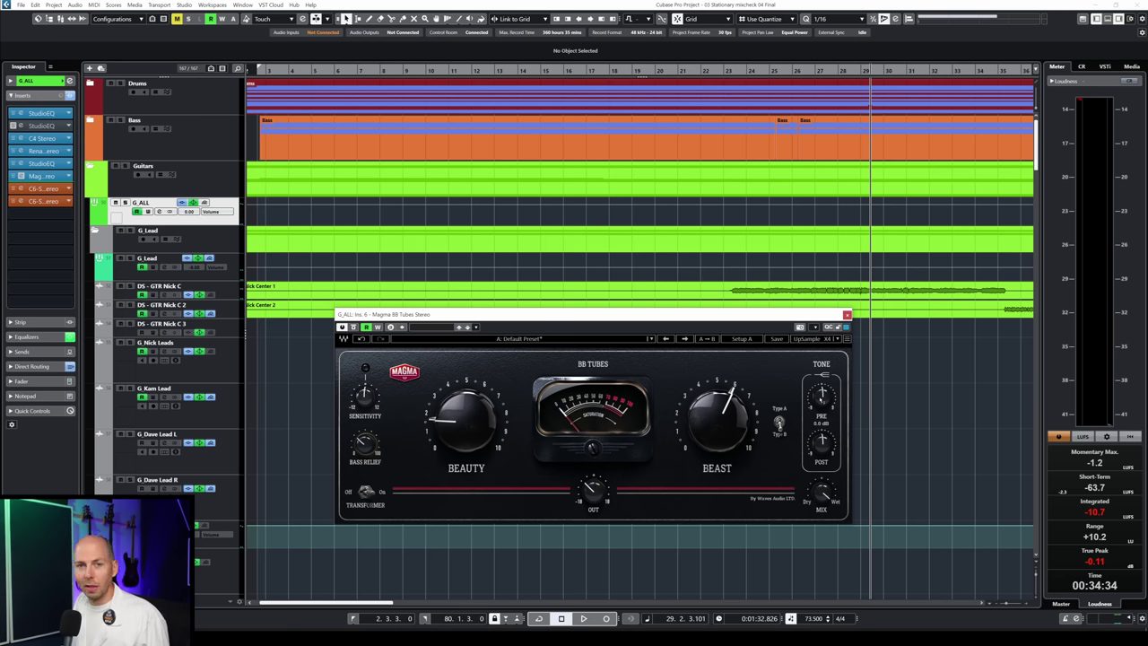
Replay the soloed guitars from about bar 12 and sweep the Pre tone control from negative values up to about 3 dB
key("space")
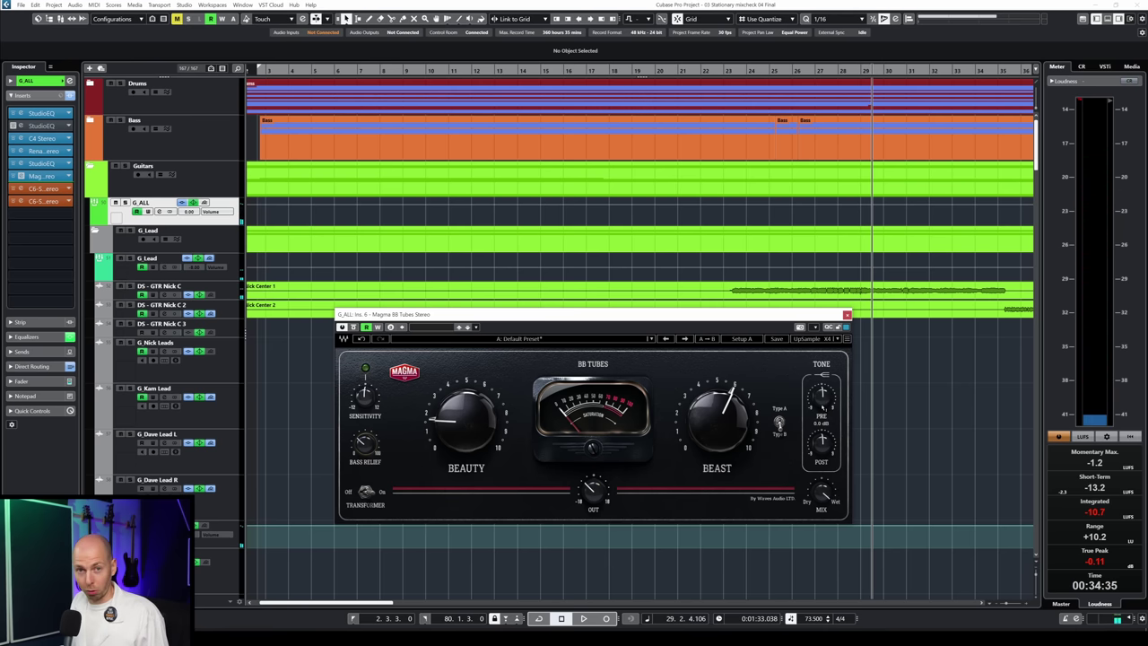
key("space")
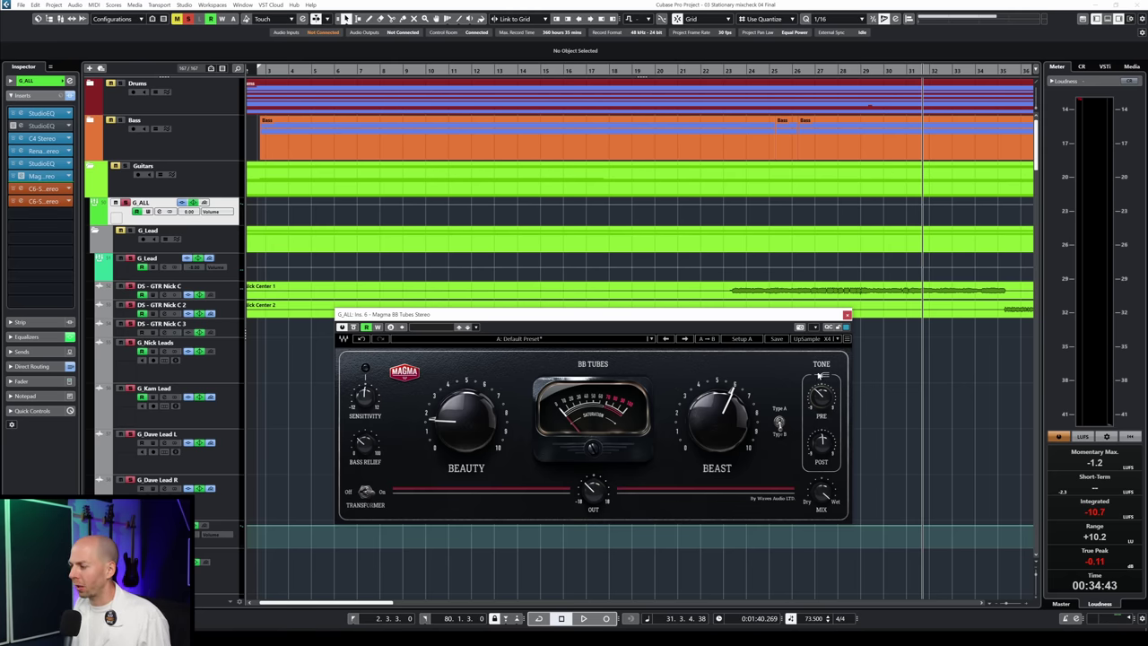
left_click(481, 70)
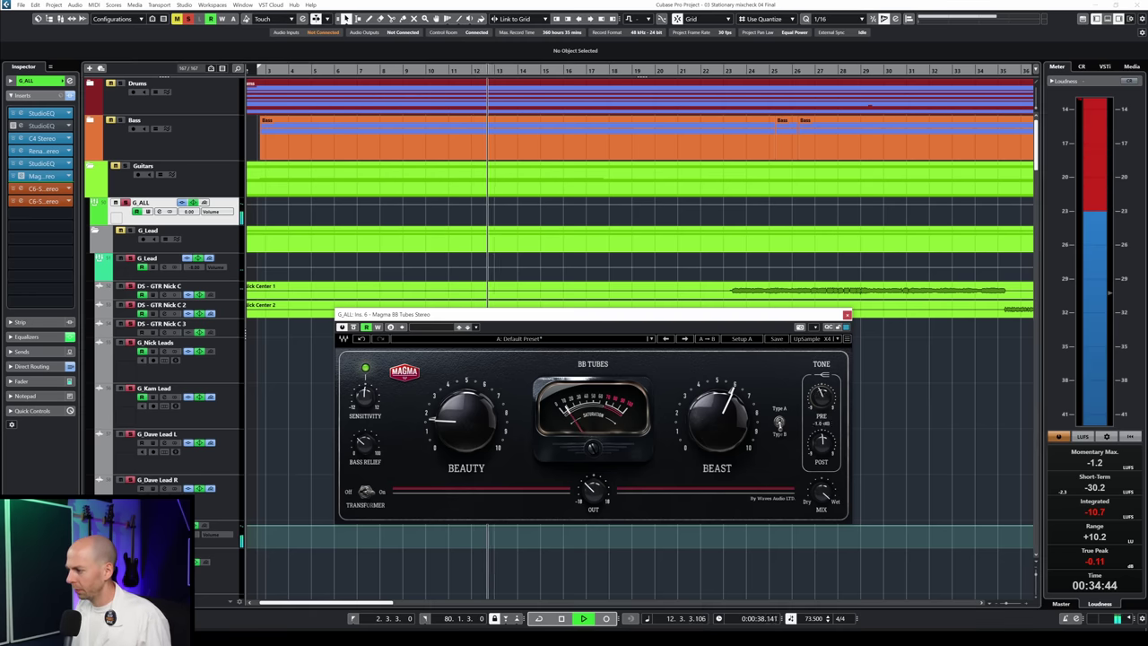
left_click_drag(821, 397, 821, 412)
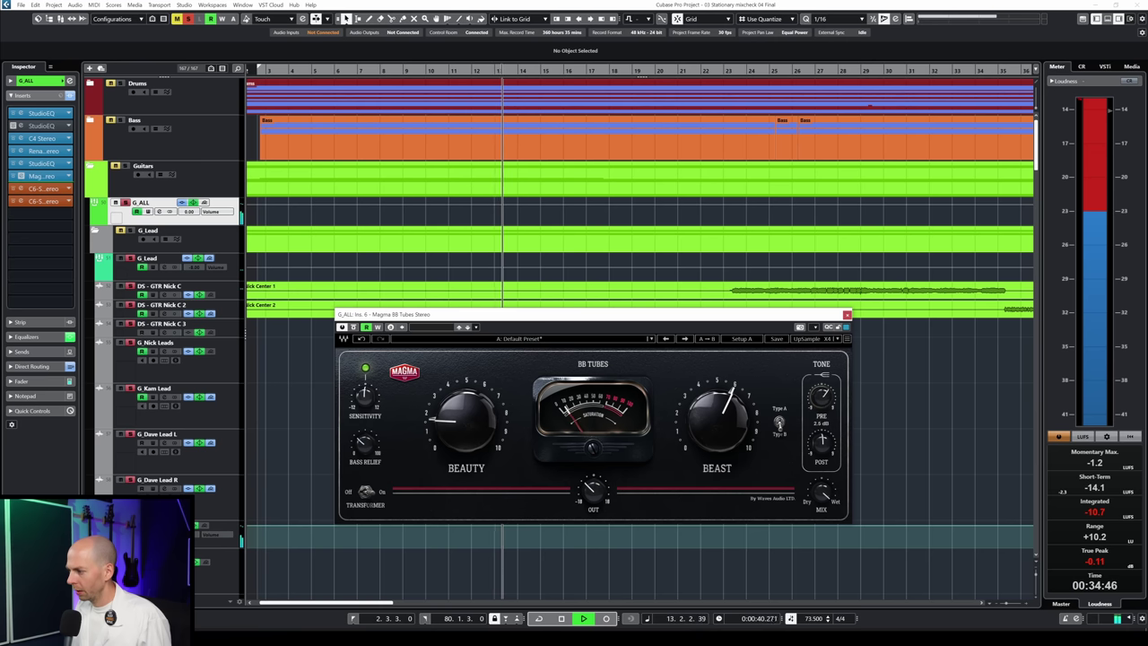
key("space")
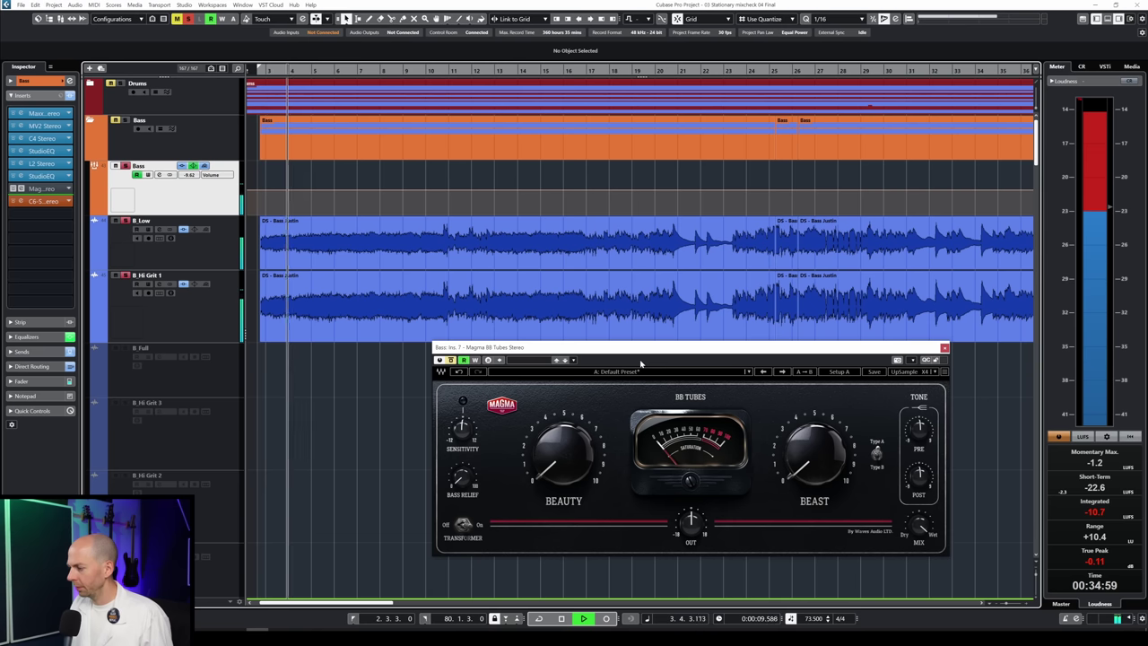
Move the Bass track's plugin window up and compare the soloed bass with the plugin bypassed and active
left_click_drag(641, 359, 589, 290)
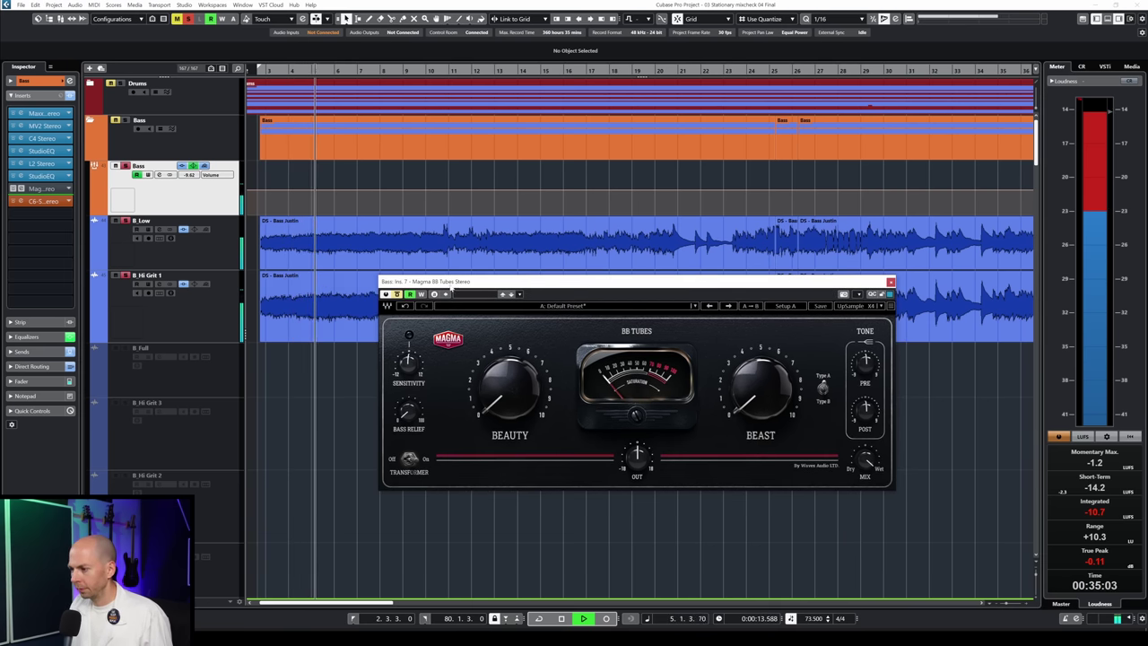
key("space")
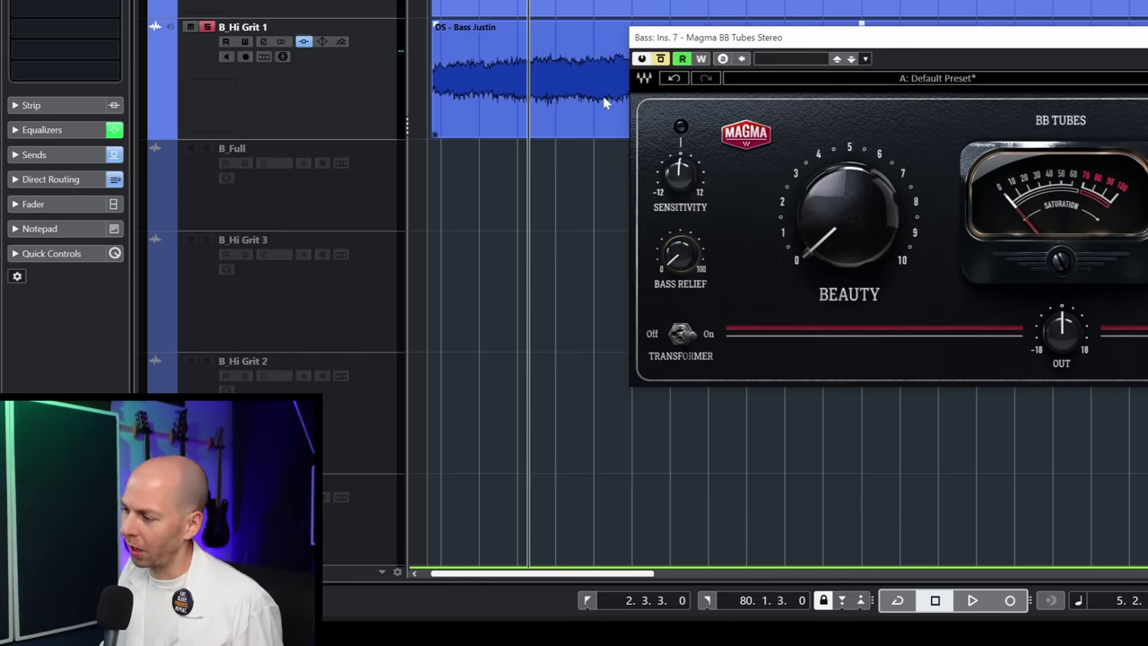
key("space")
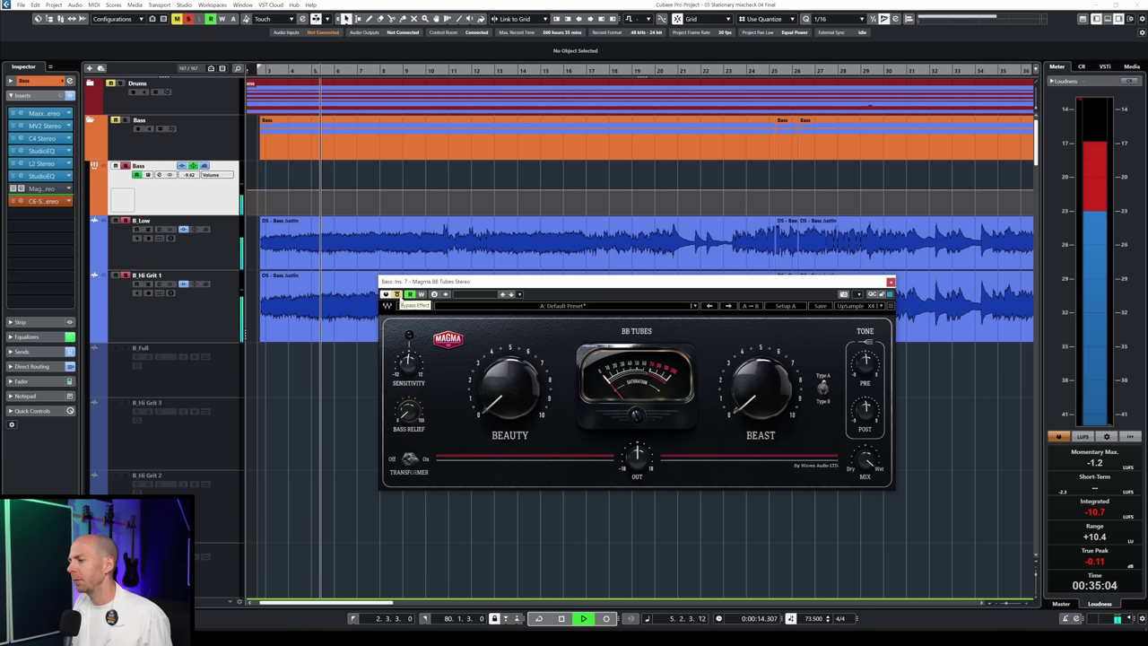
left_click(397, 297)
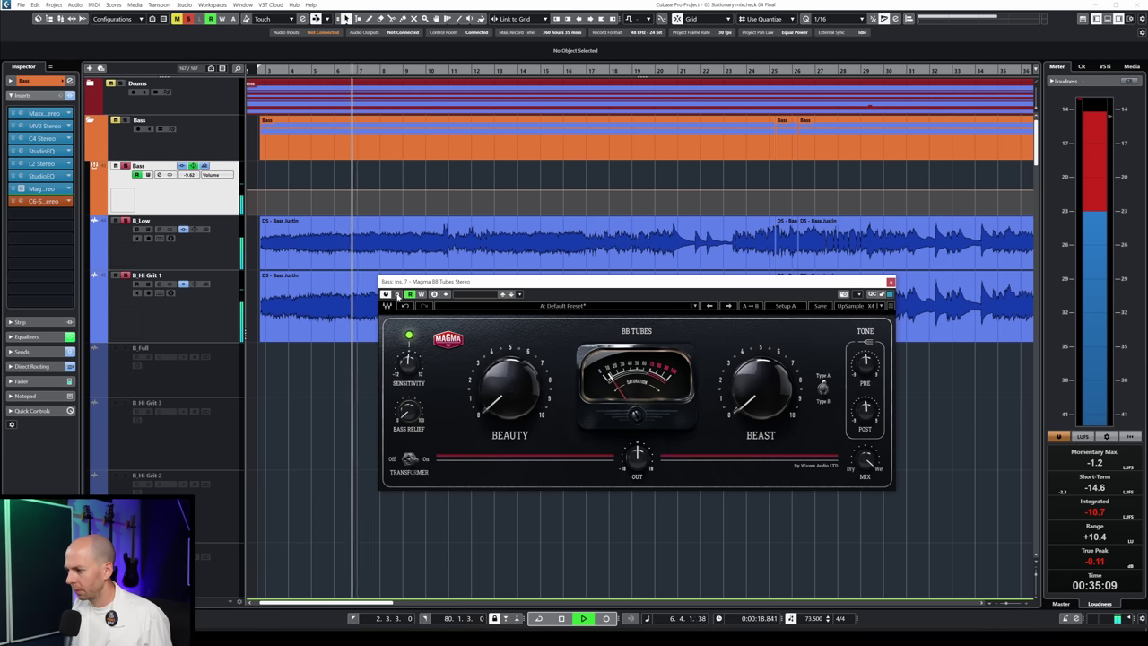
left_click(397, 295)
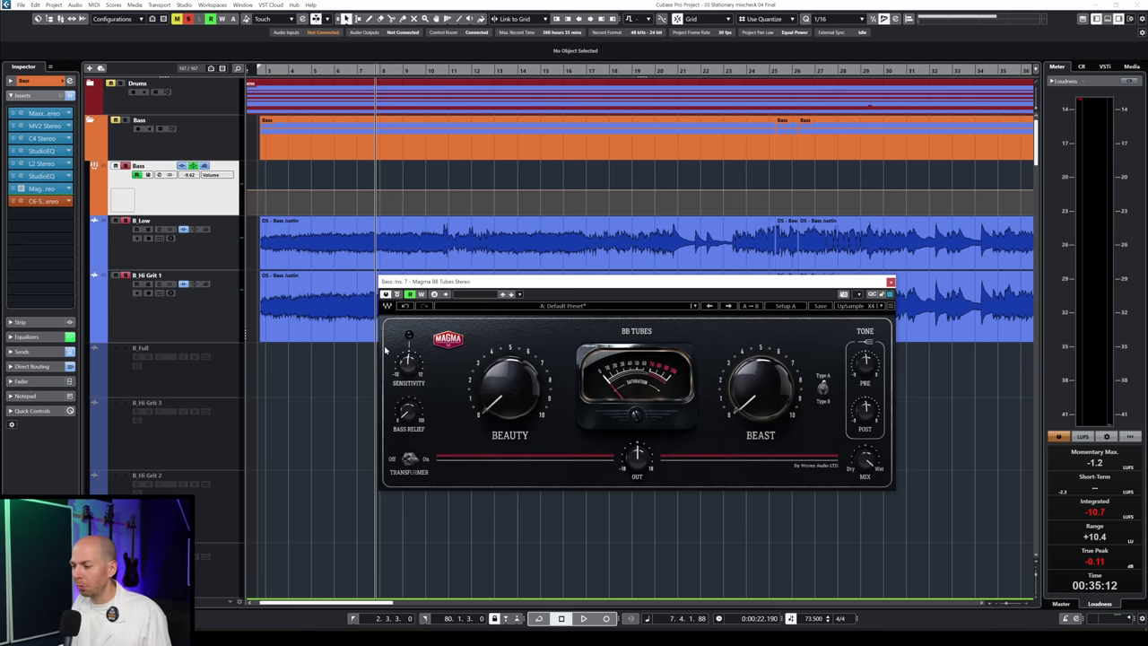
Raise Beauty to 100 on the bass during playback and bring Bass Relief up to slightly past halfway
key("space")
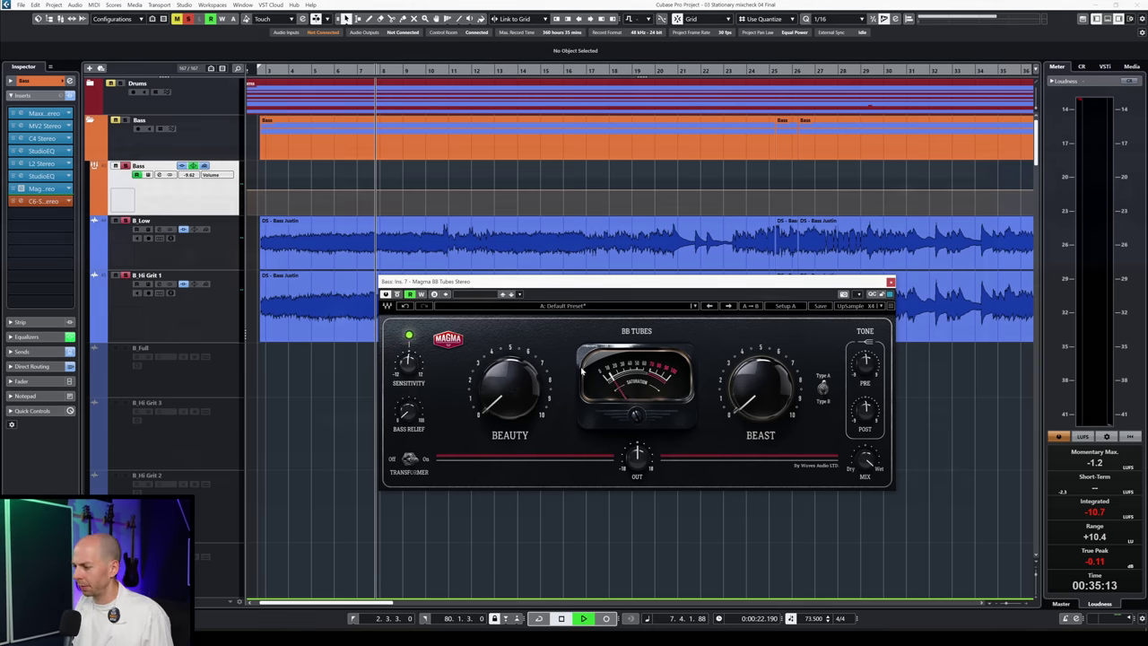
left_click_drag(515, 393, 515, 352)
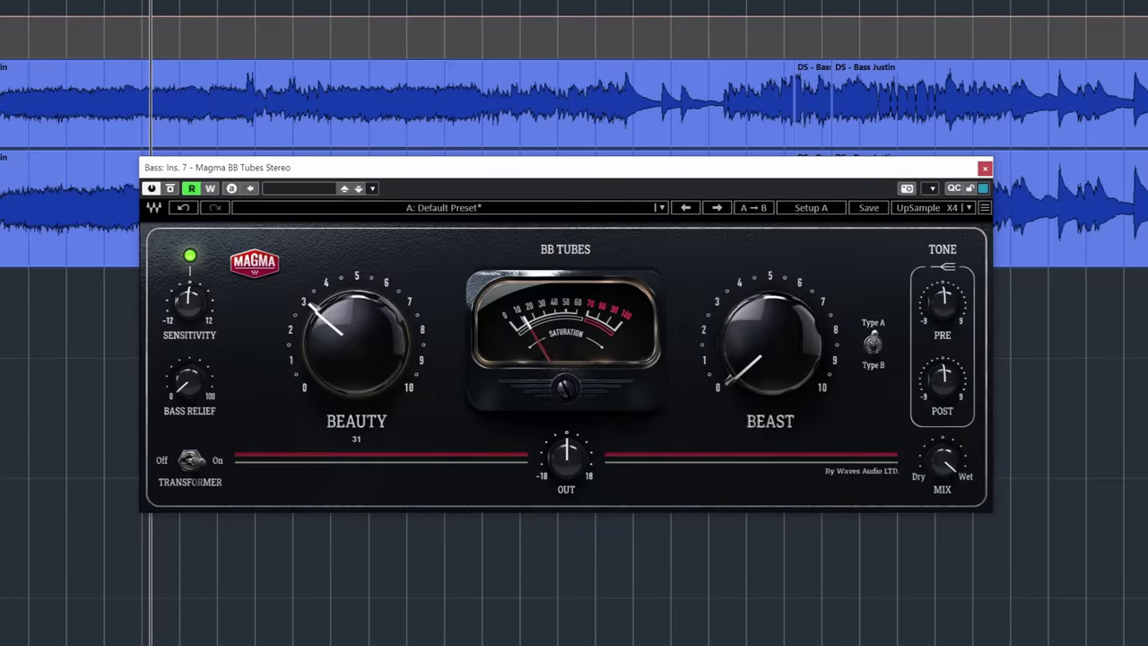
mouse_move(356, 342)
left_mouse_down()
mouse_move(356, 285)
mouse_move(366, 344)
left_mouse_up()
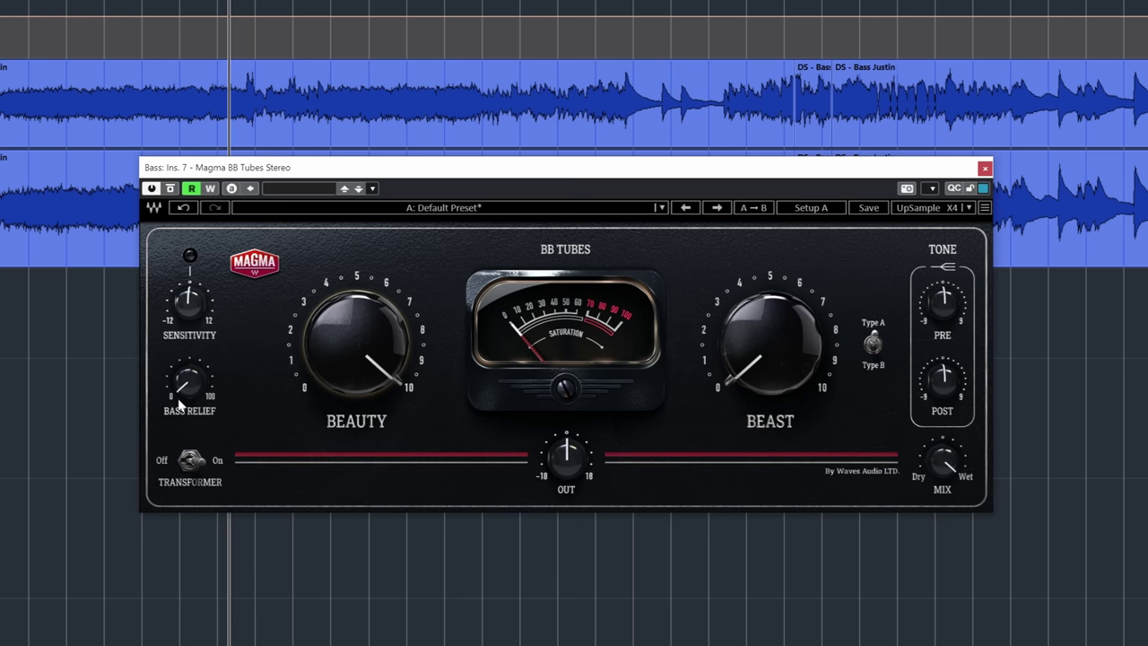
key("space")
mouse_move(183, 393)
left_mouse_down()
mouse_move(183, 300)
mouse_move(183, 393)
mouse_move(183, 319)
mouse_move(183, 393)
mouse_move(182, 332)
mouse_move(195, 397)
left_mouse_up()
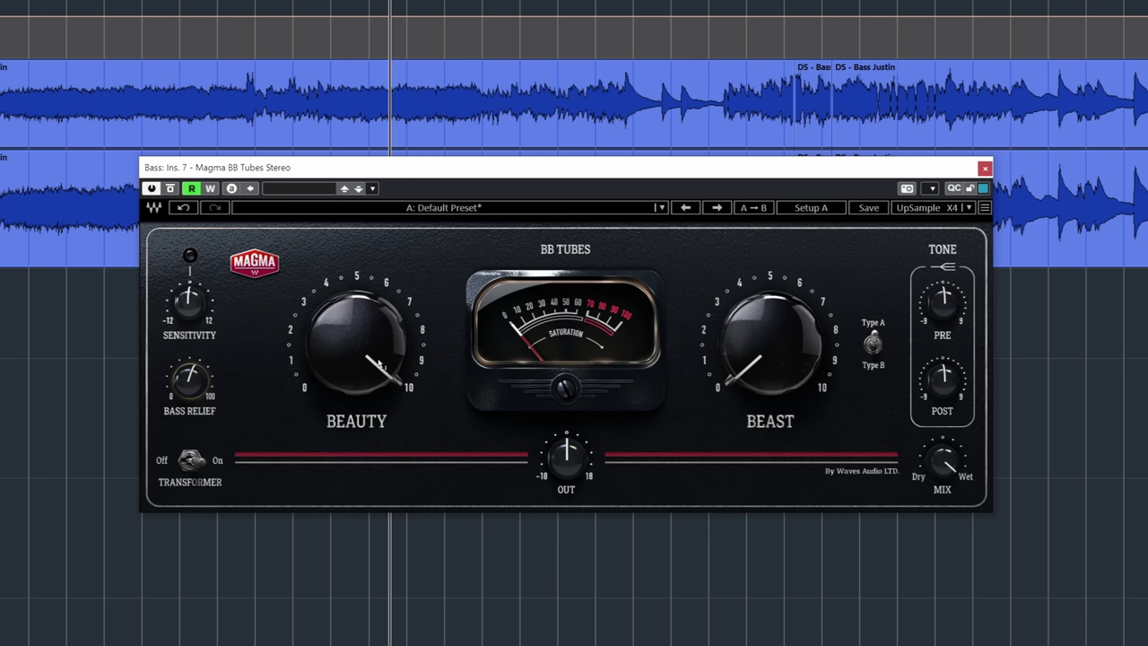
Reset both Beauty and Bass Relief to 0 on the bass
left_click_drag(364, 366, 364, 430)
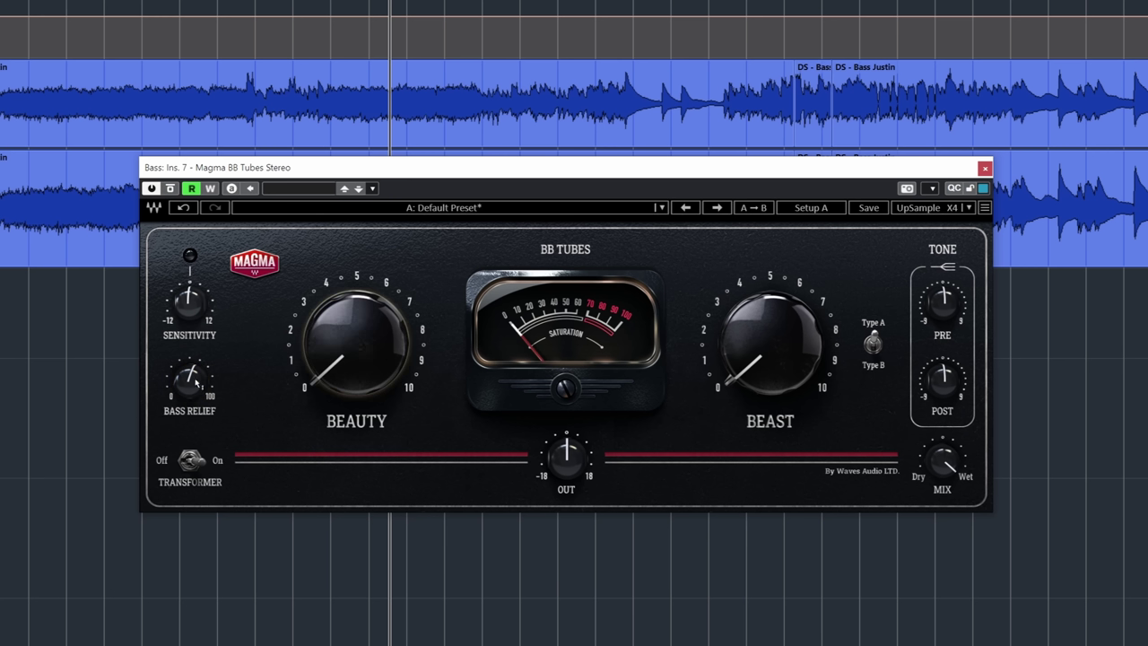
double_click(196, 383)
type("0")
key("Return")
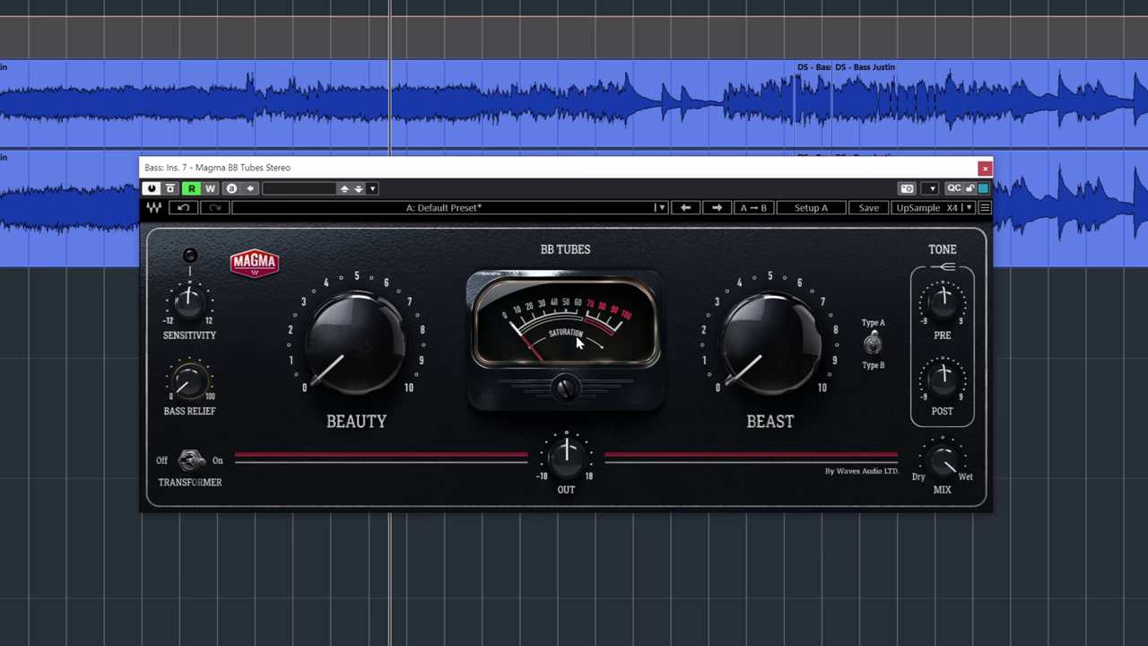
Raise Beast to 100 while the bass plays and switch the saturation to Type B
key("space")
left_click_drag(780, 352, 758, 305)
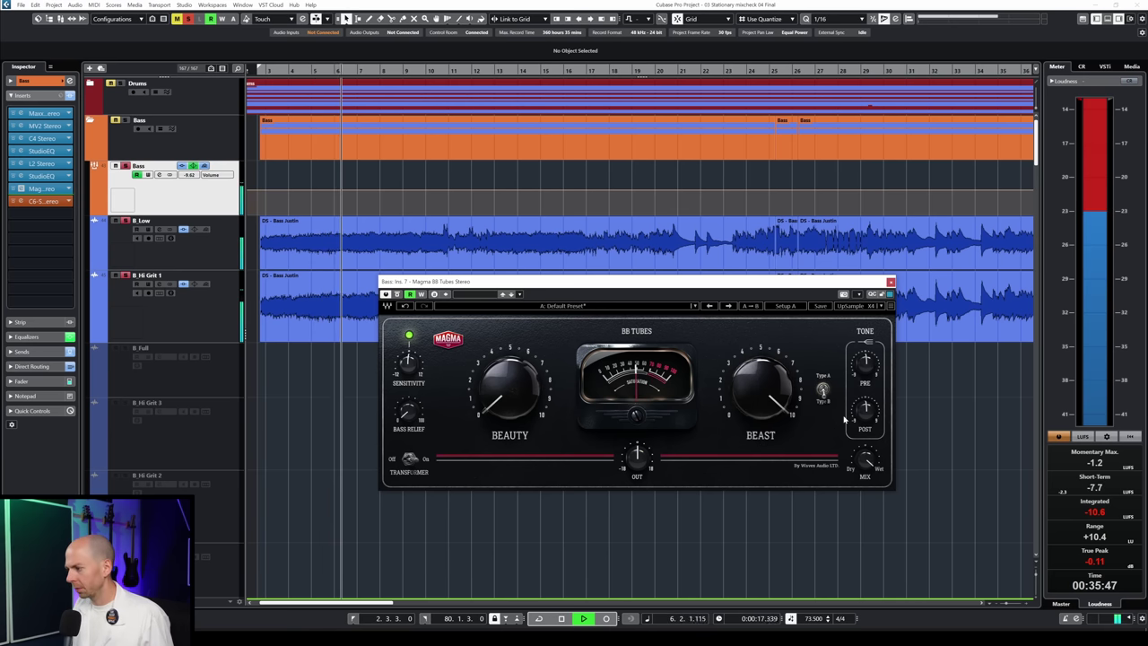
key("space")
key("space")
left_click(823, 390)
key("space")
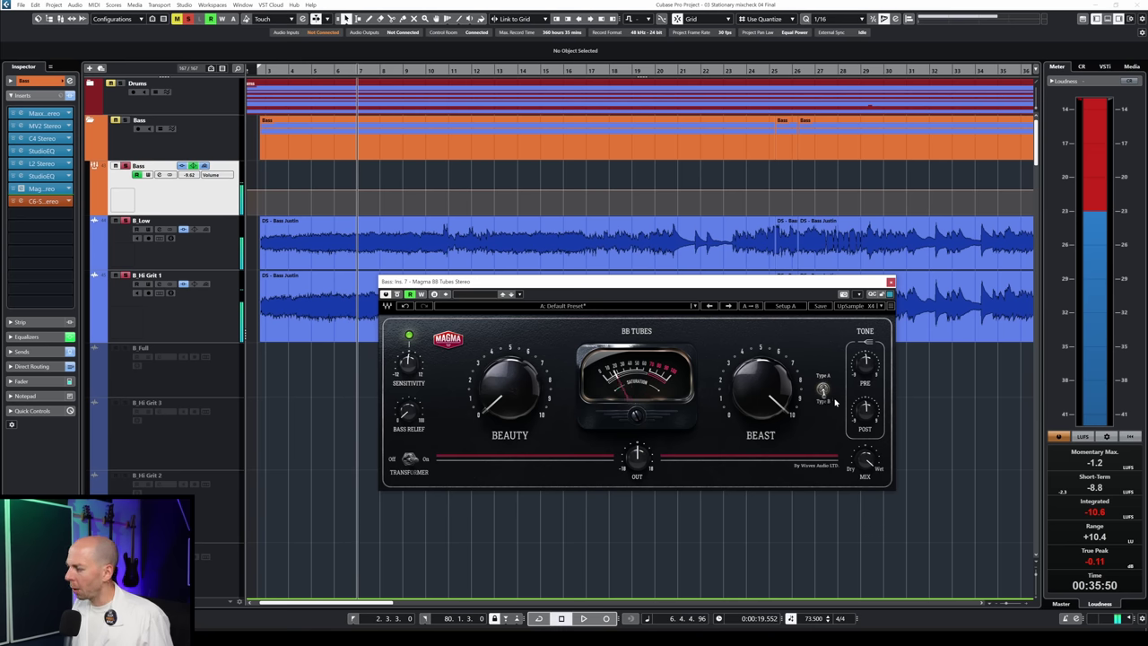
Turn Beast down and bring it back up to about 80 in Type B while the bass plays
left_click_drag(735, 391, 735, 425)
key("space")
mouse_move(760, 371)
left_mouse_down()
mouse_move(760, 383)
mouse_move(779, 375)
left_mouse_up()
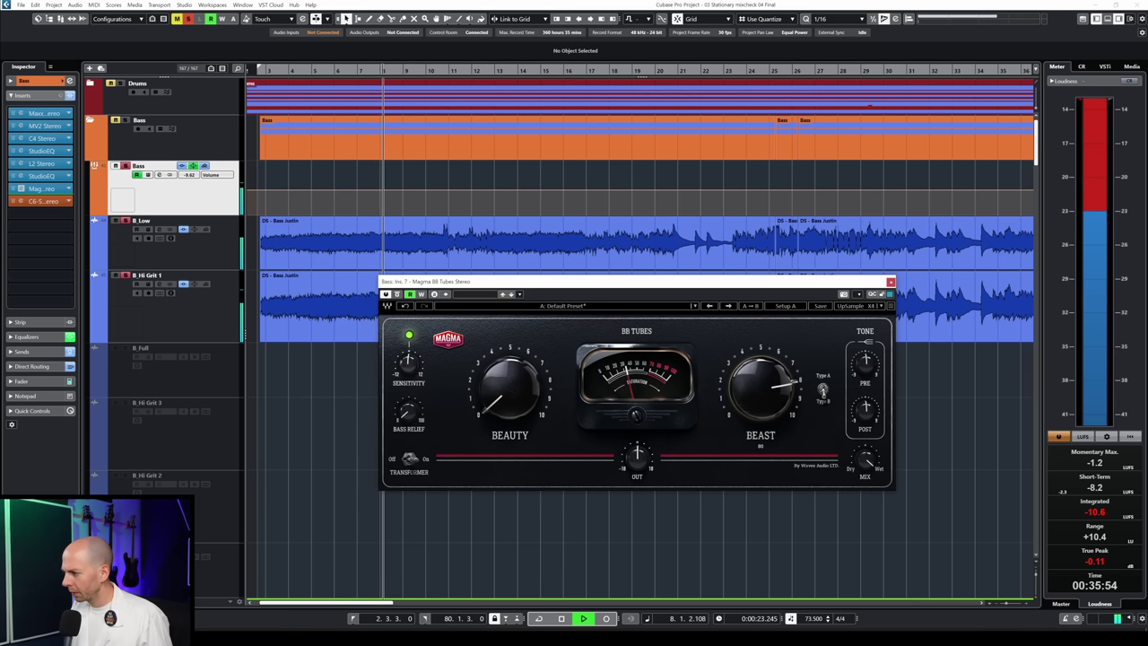
Raise Bass Relief to 79 with playback stopped and play the bass again to hear it
key("space")
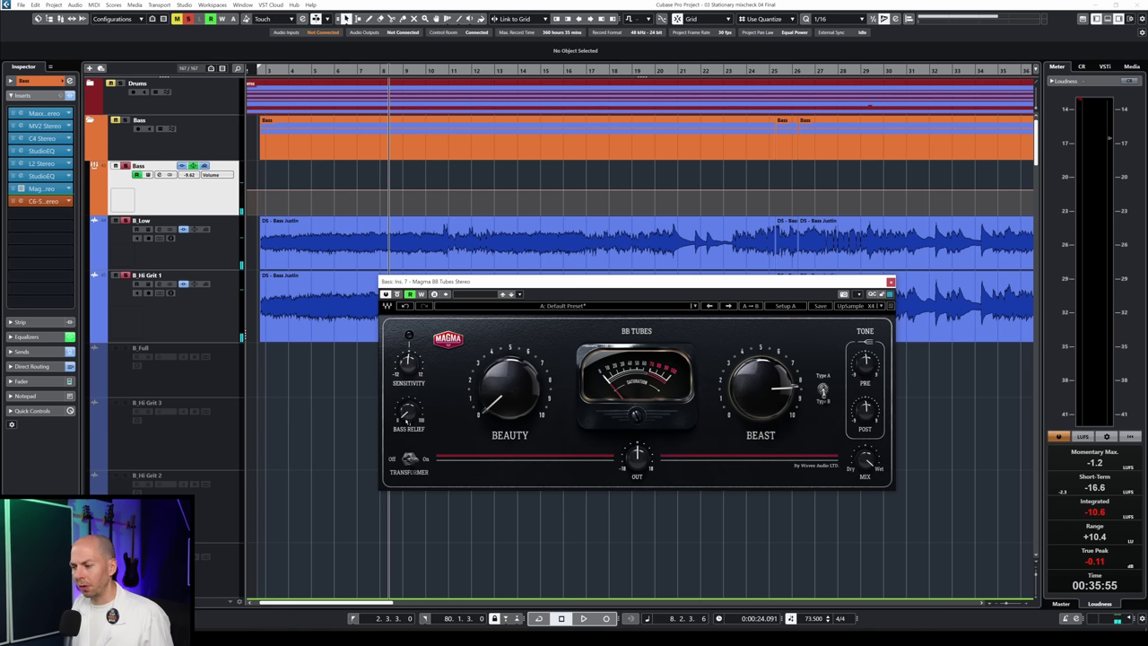
mouse_move(406, 420)
left_mouse_down()
mouse_move(409, 404)
mouse_move(406, 414)
left_mouse_up()
key("space")
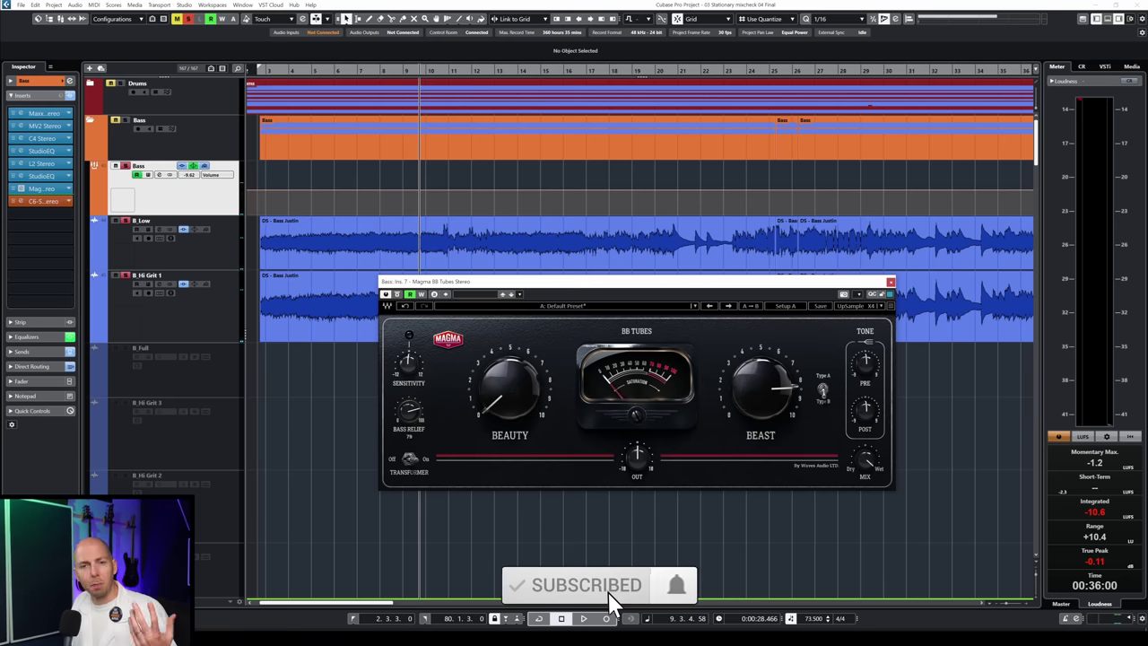
Bring Beast to about two thirds and lower Bass Relief to 31, listening to the bass during playback
left_click_drag(755, 409, 755, 435)
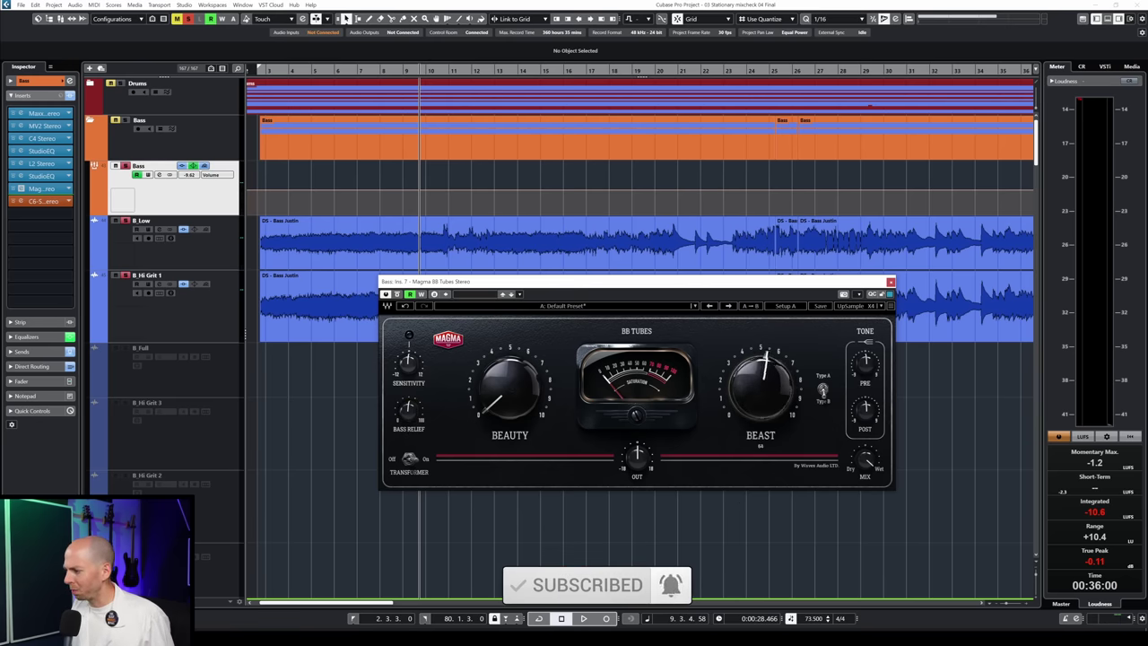
left_click_drag(408, 408, 408, 416)
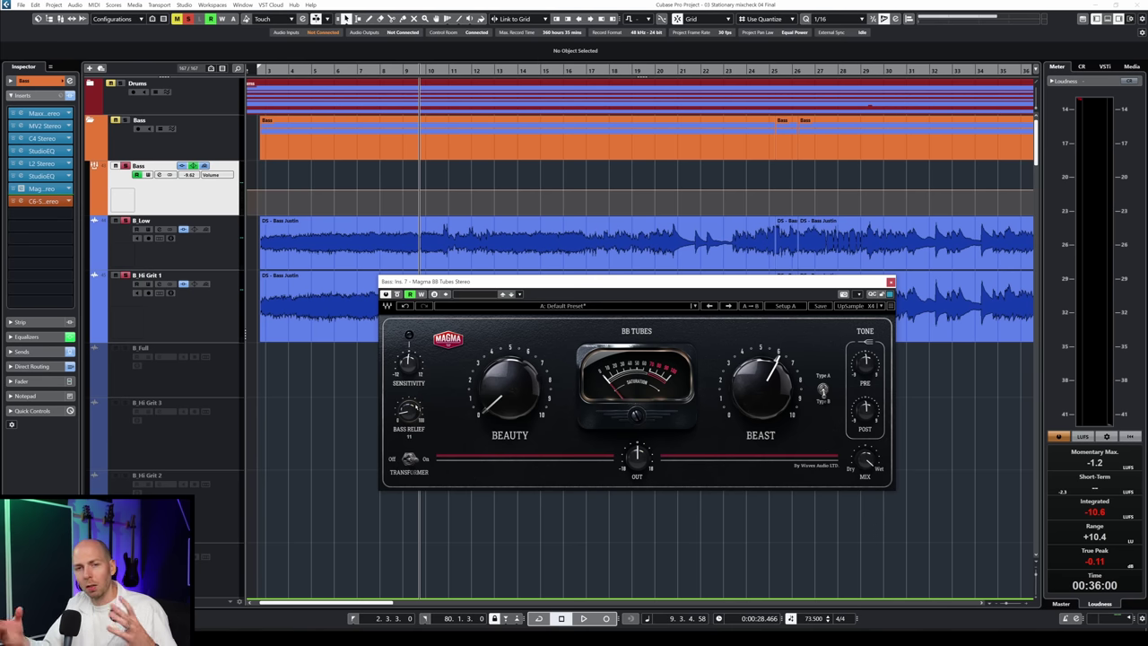
key("space")
left_click_drag(762, 385, 762, 376)
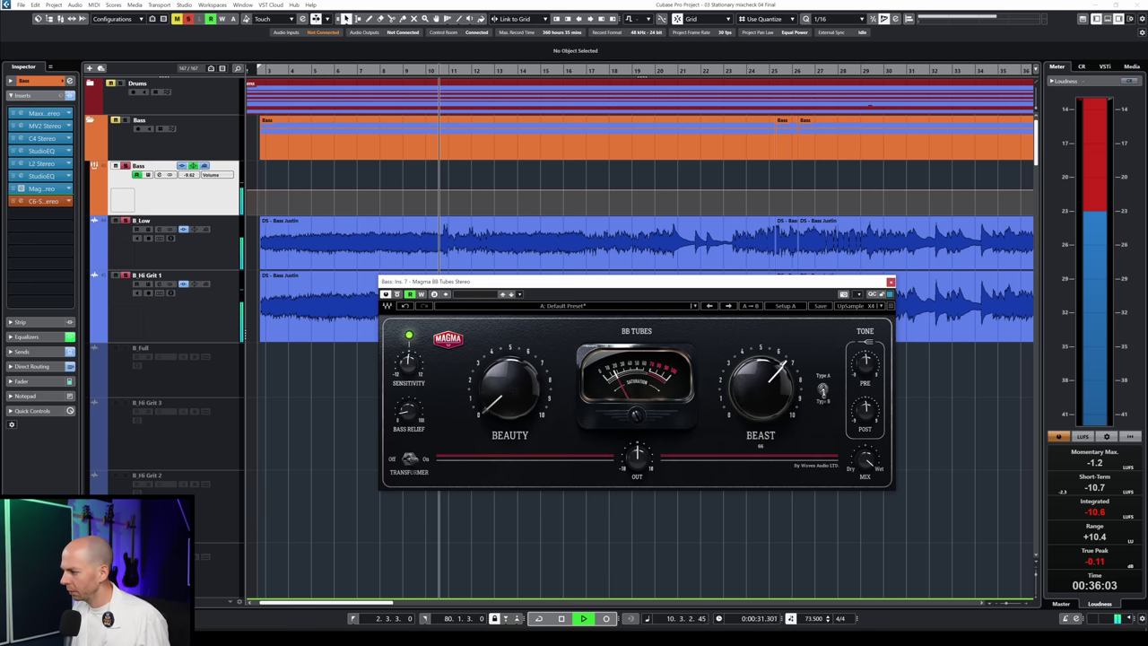
mouse_move(409, 412)
left_mouse_down()
mouse_move(408, 382)
mouse_move(415, 427)
left_mouse_up()
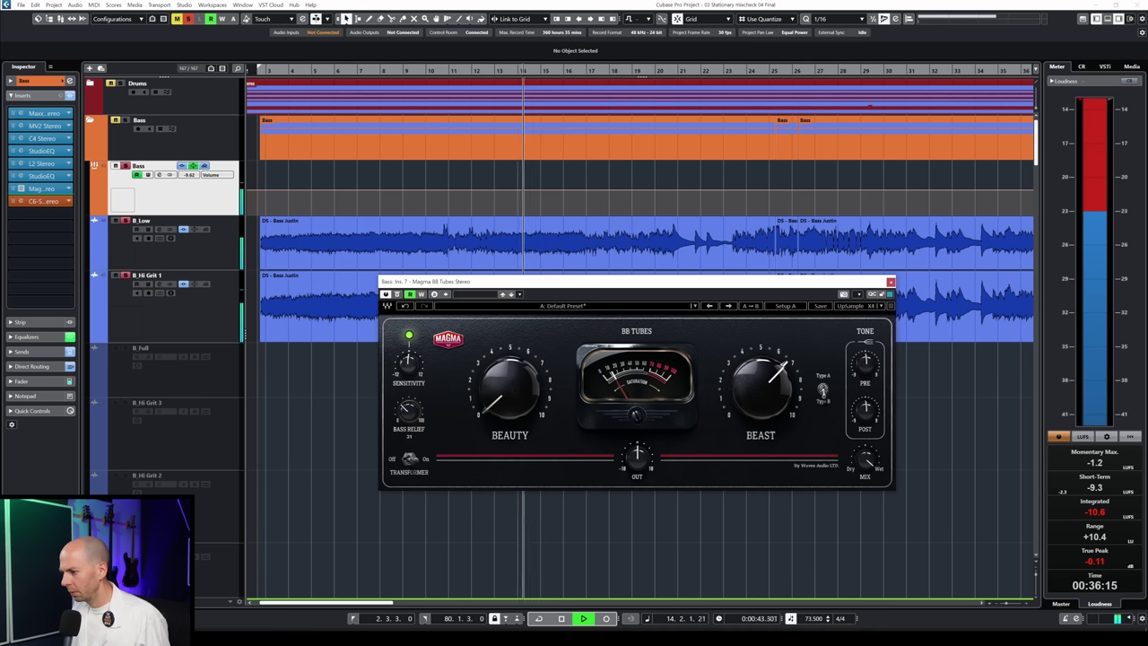
key("space")
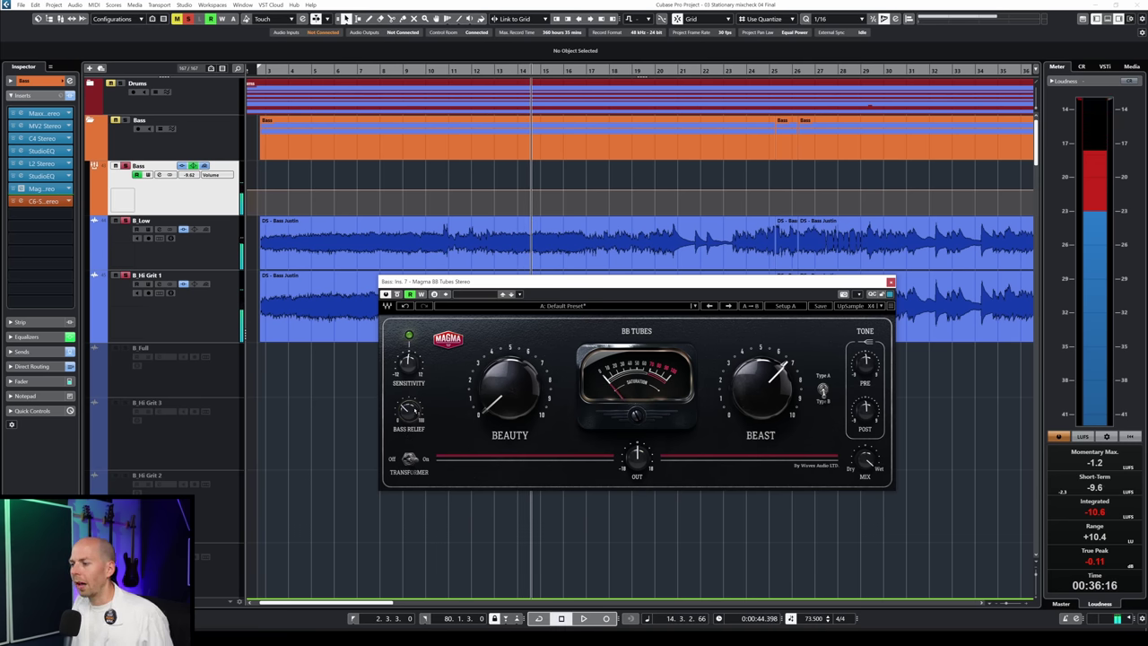
mouse_move(417, 416)
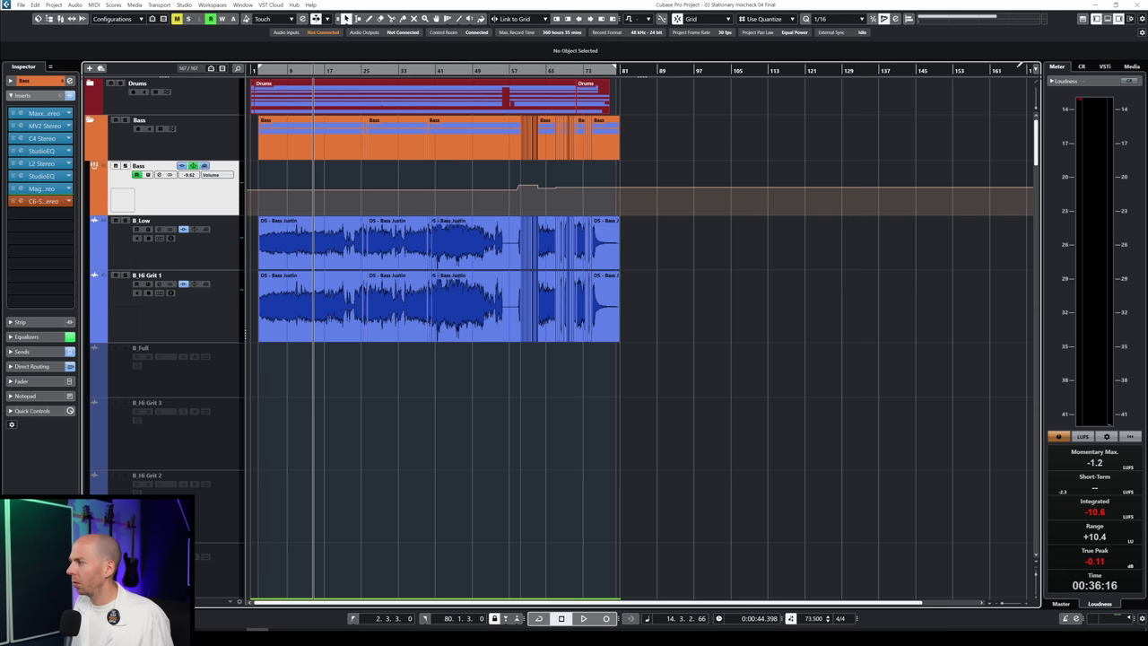
Set UpSample to x4 in Magma BB Tubes on the Stereo Out and reposition its window
left_click_drag(286, 70, 231, 100)
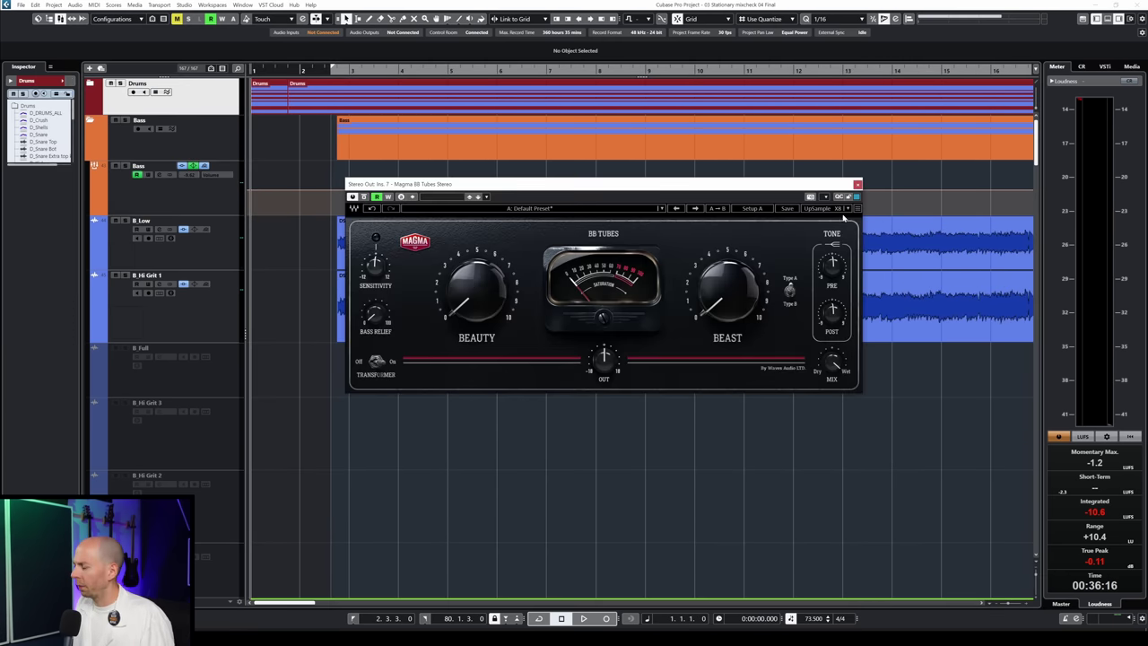
left_click(845, 208)
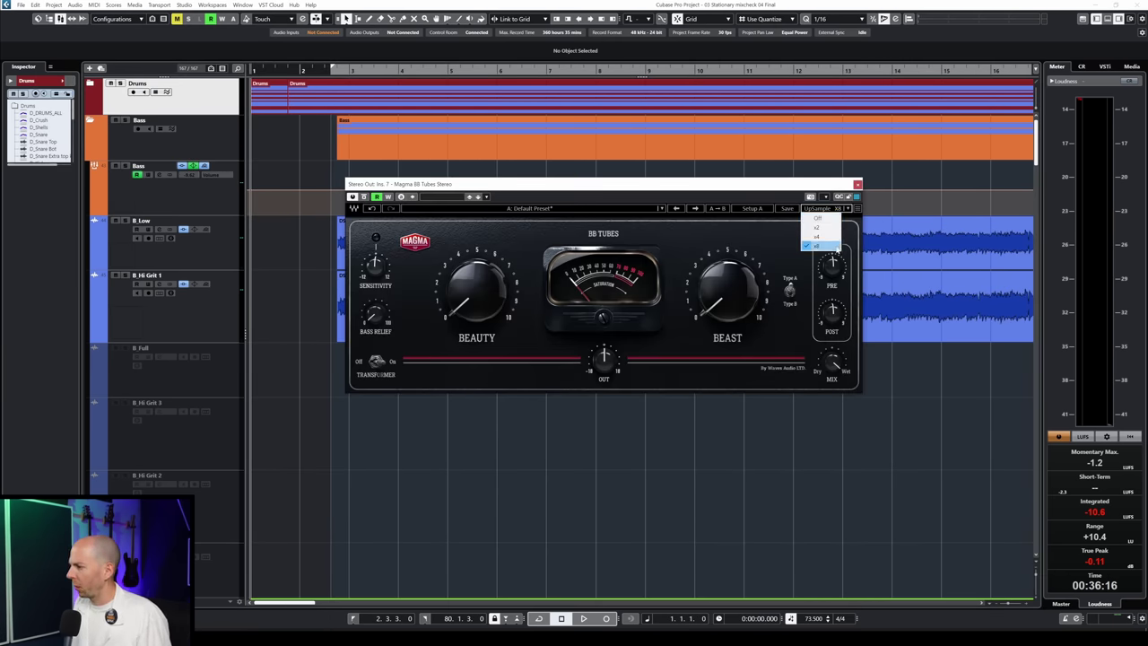
left_click(821, 248)
mouse_move(643, 196)
left_mouse_down()
mouse_move(621, 202)
mouse_move(640, 215)
mouse_move(620, 199)
left_mouse_up()
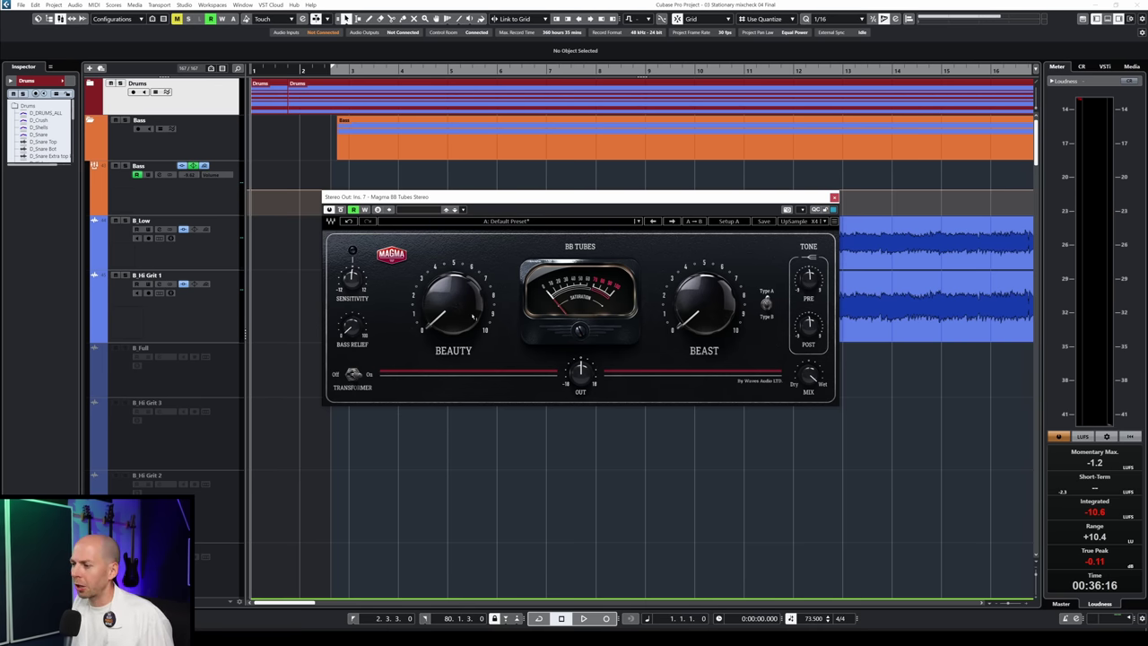
Compare the full mix with Magma BB Tubes bypassed and active, leaving the effect active
mouse_move(472, 316)
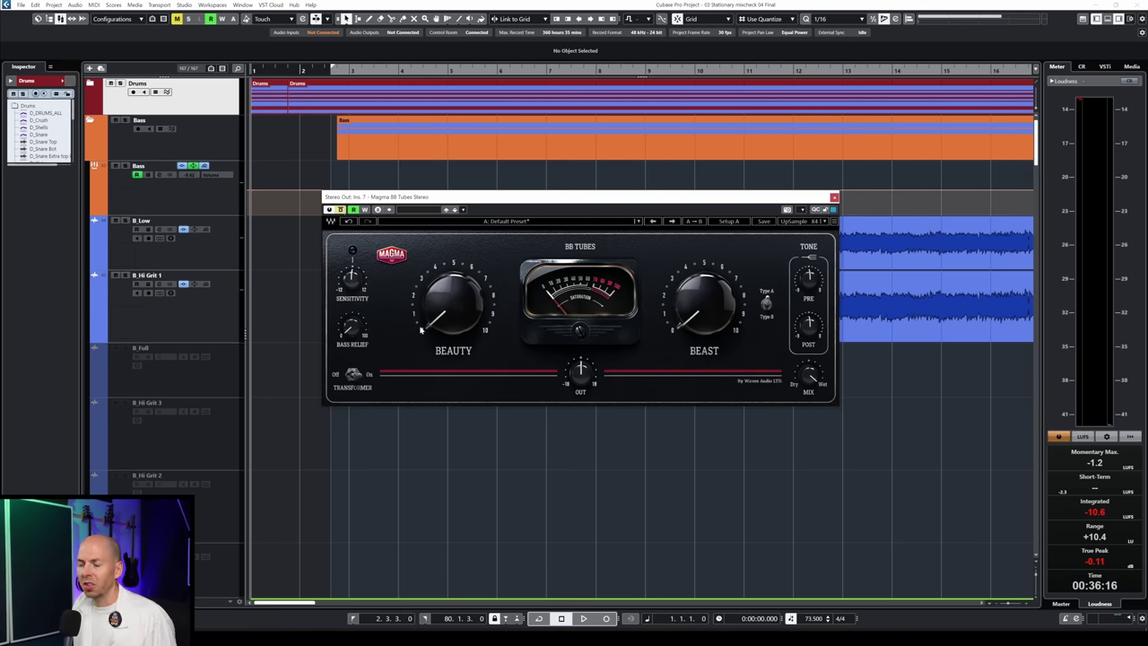
left_click(336, 376)
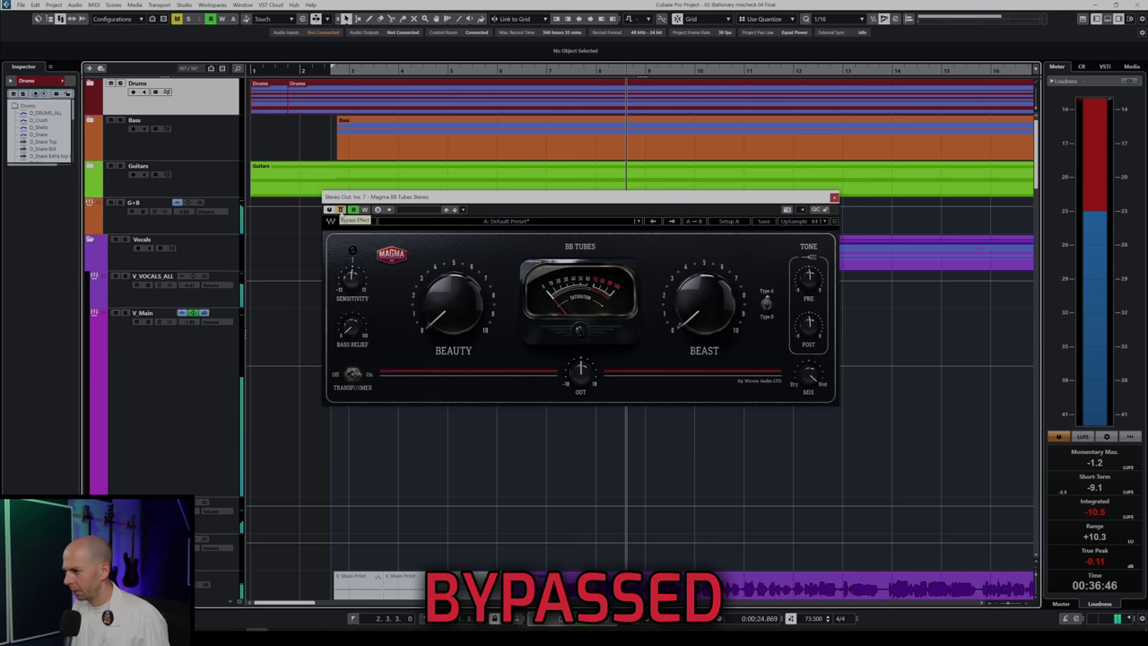
left_click(340, 210)
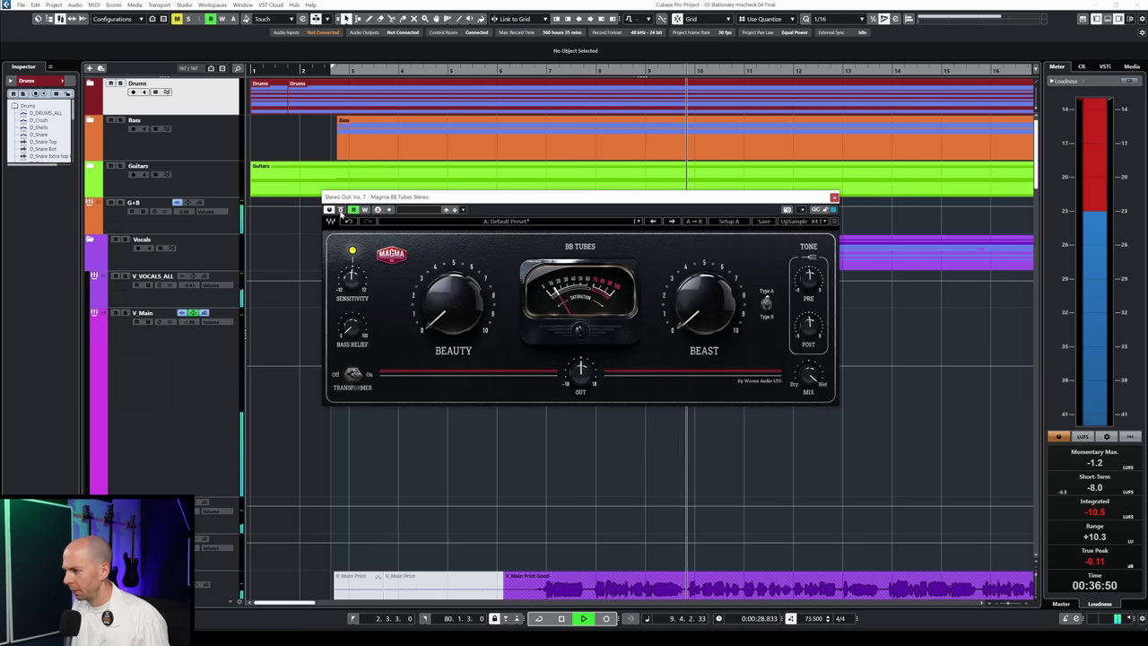
left_click(340, 210)
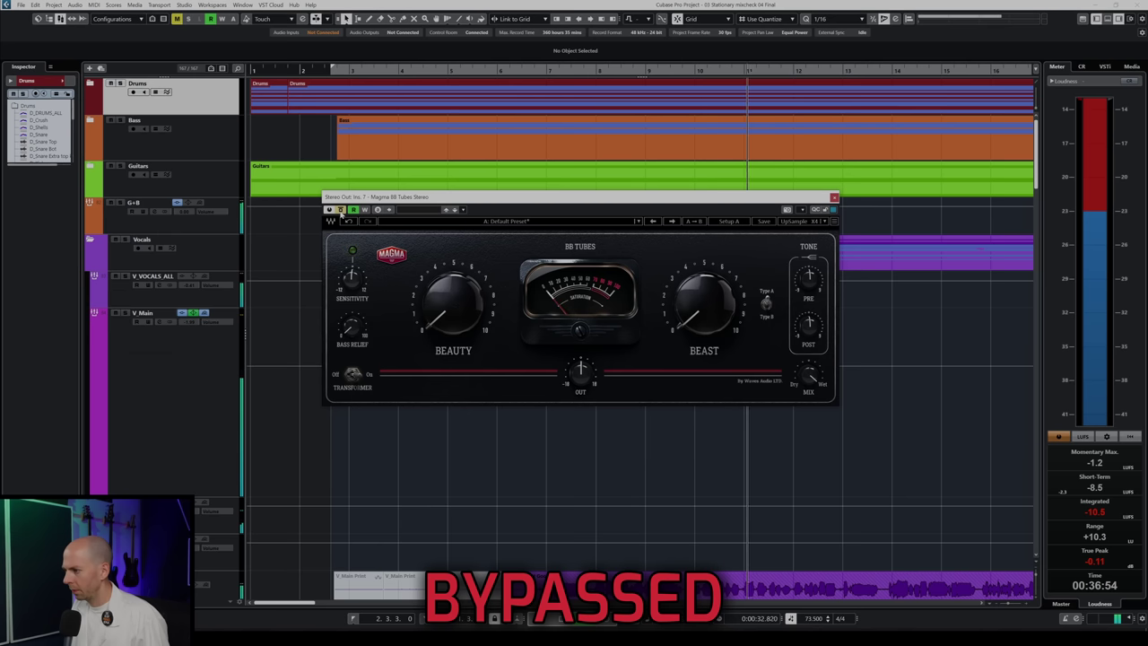
left_click(340, 209)
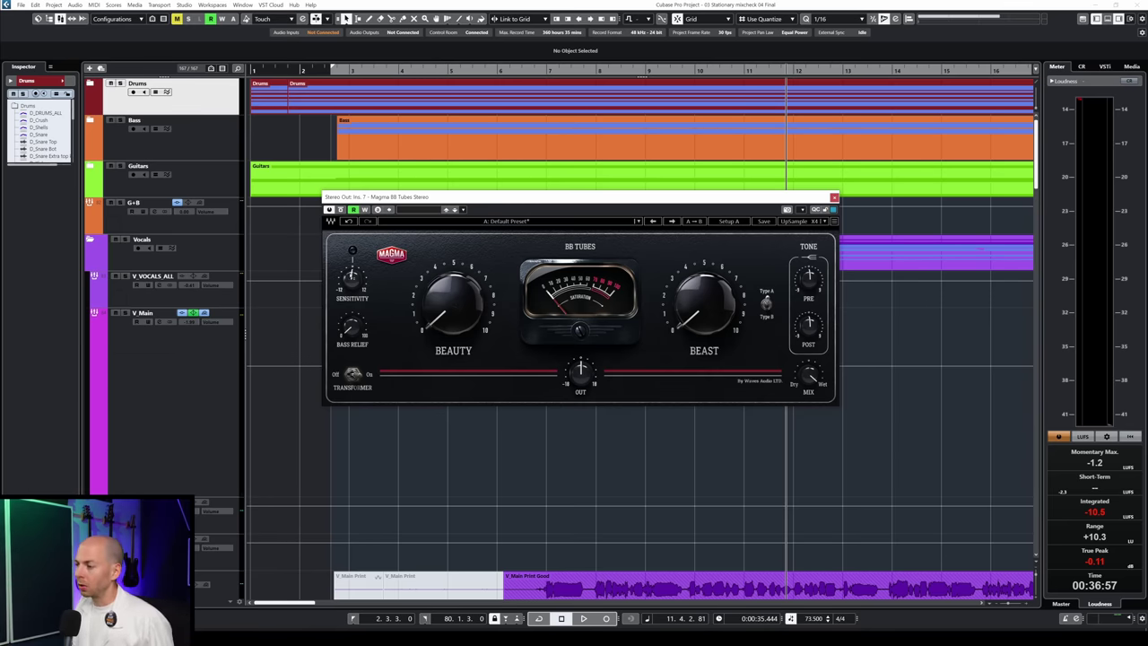
Lower Sensitivity to -12.0 dB on the full mix and compare it with the bypassed sound
left_click_drag(352, 278, 352, 286)
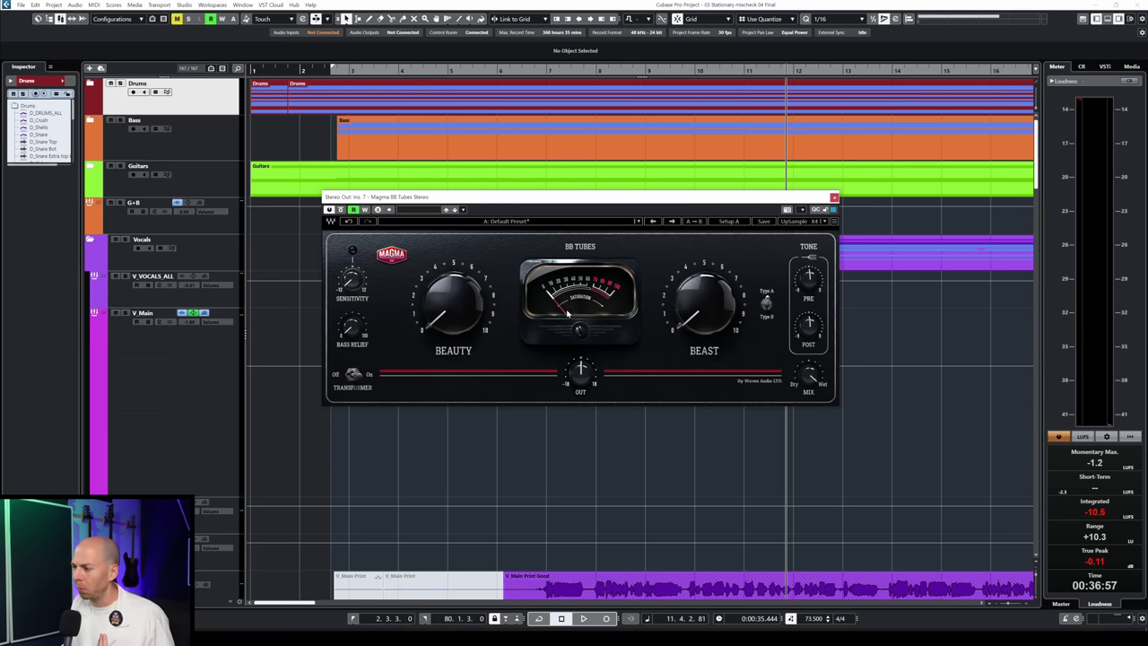
left_click_drag(453, 303, 452, 314)
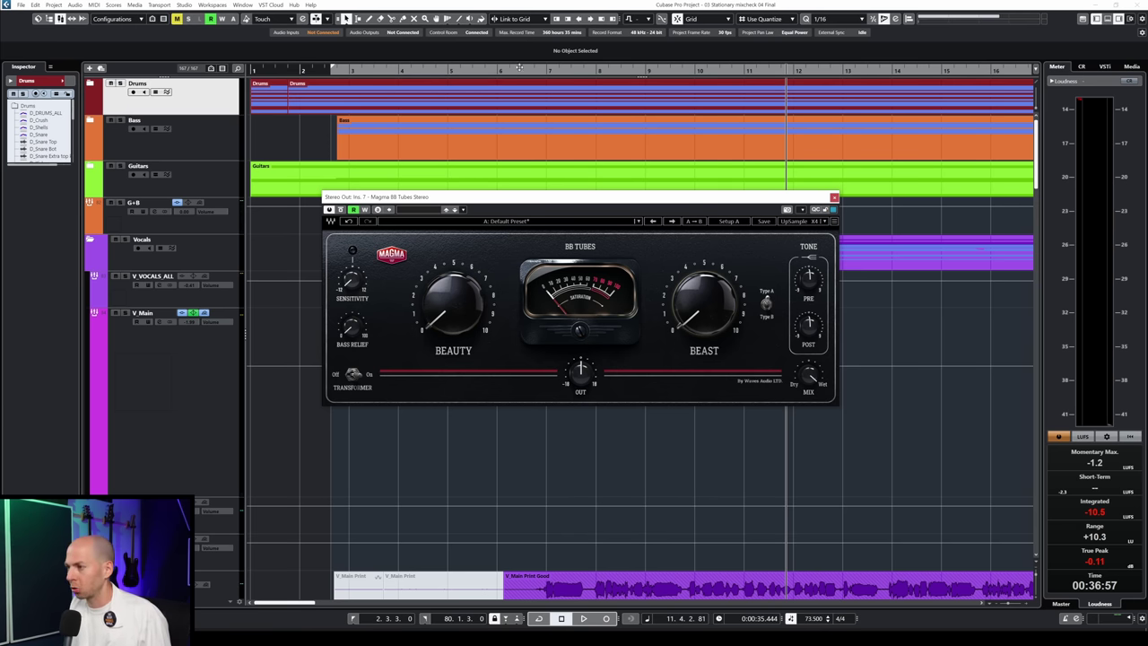
left_click(340, 209)
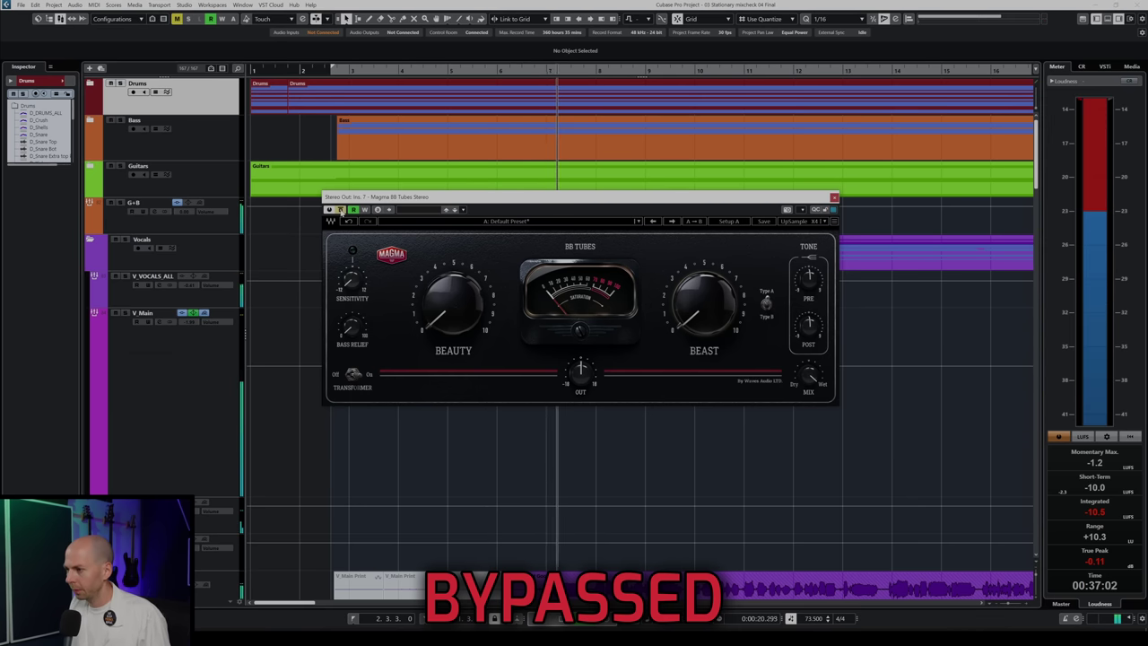
left_click(340, 208)
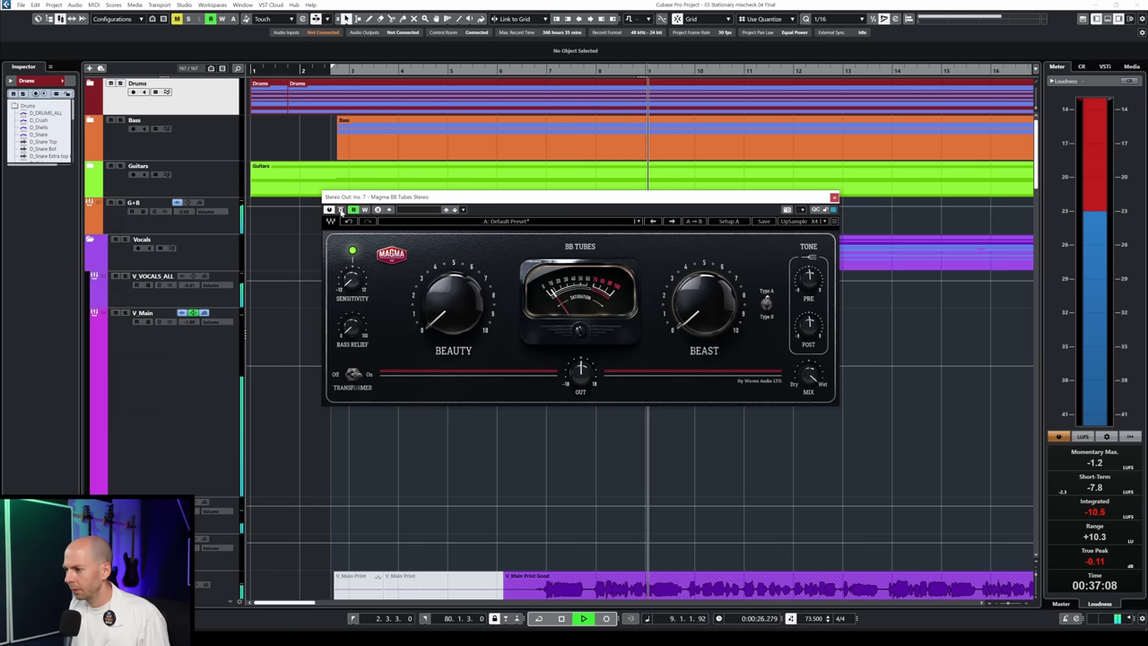
key("space")
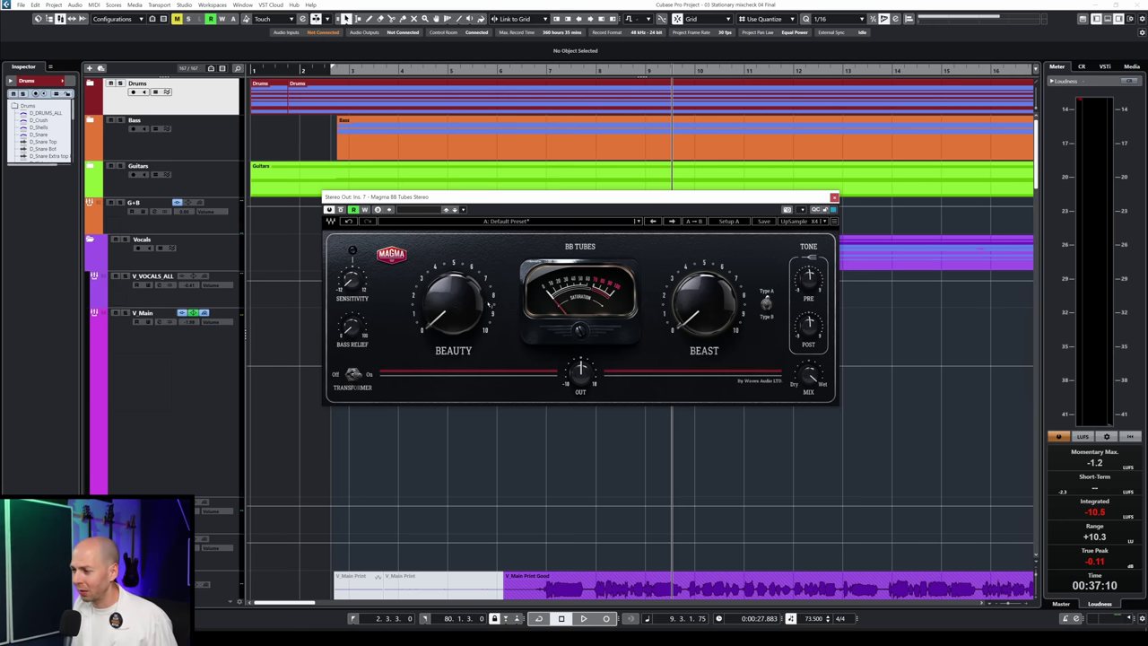
left_click(352, 279)
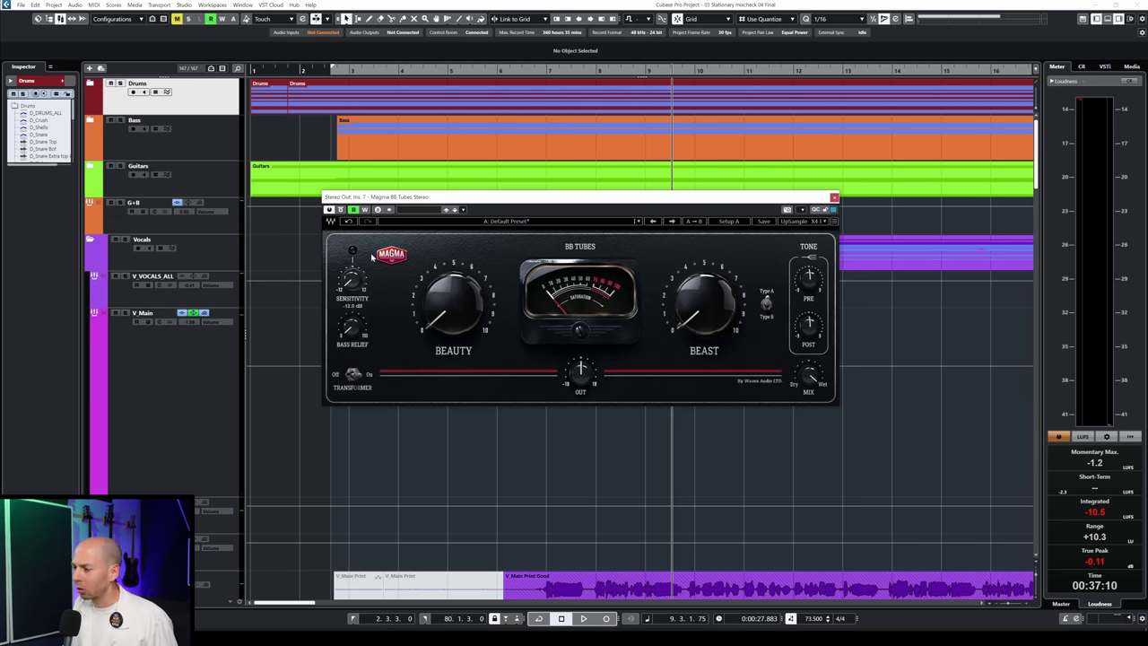
Play the full mix from around bar 4 and raise Beauty to 60
mouse_move(464, 291)
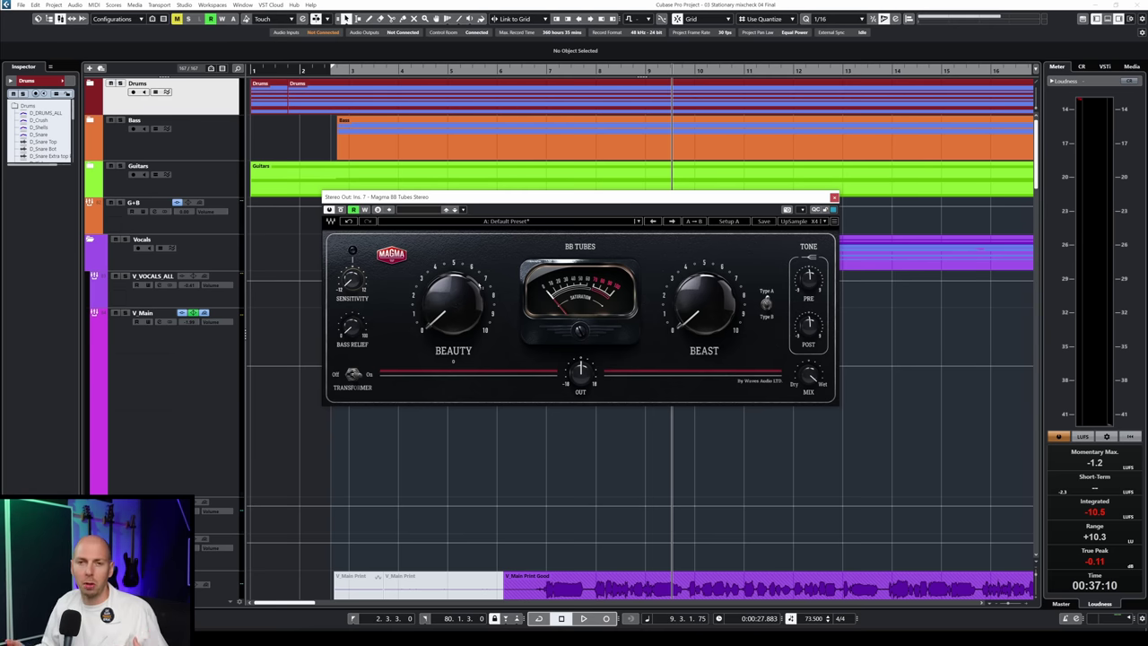
left_click(415, 70)
key("space")
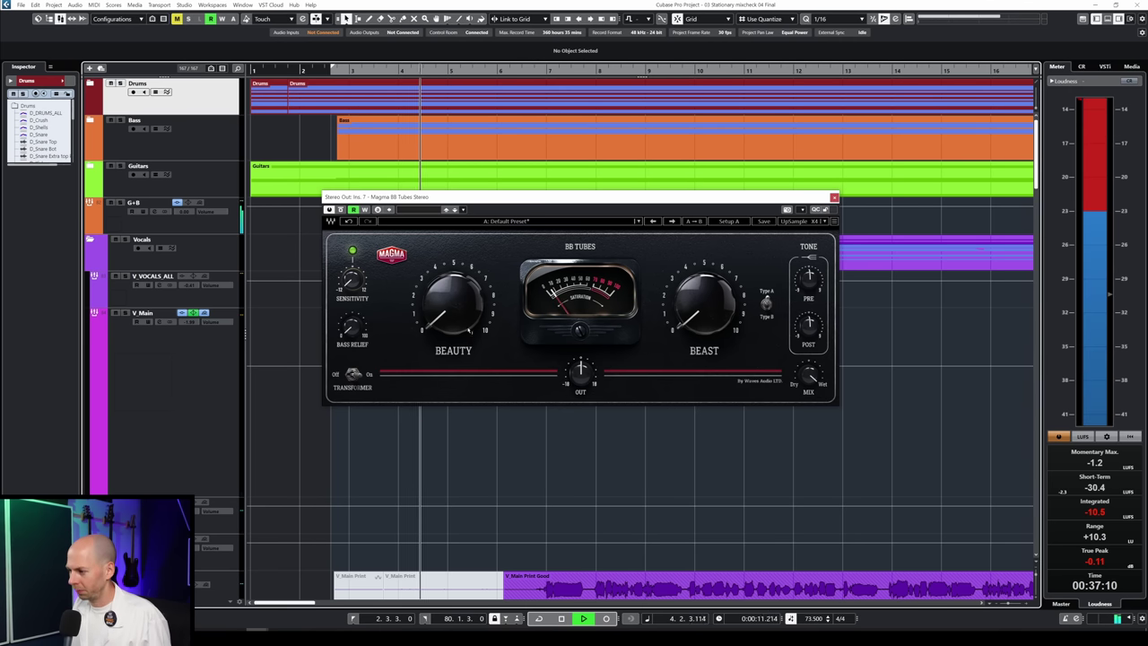
mouse_move(468, 330)
left_mouse_down()
mouse_move(468, 244)
mouse_move(468, 330)
left_mouse_up()
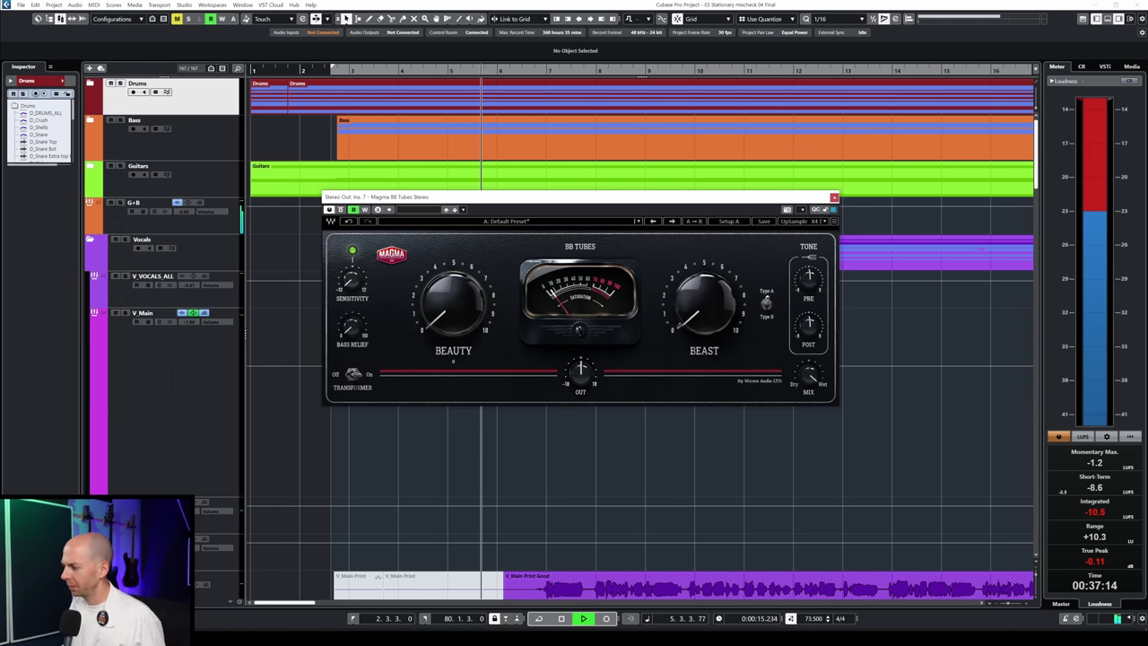
left_click(465, 317)
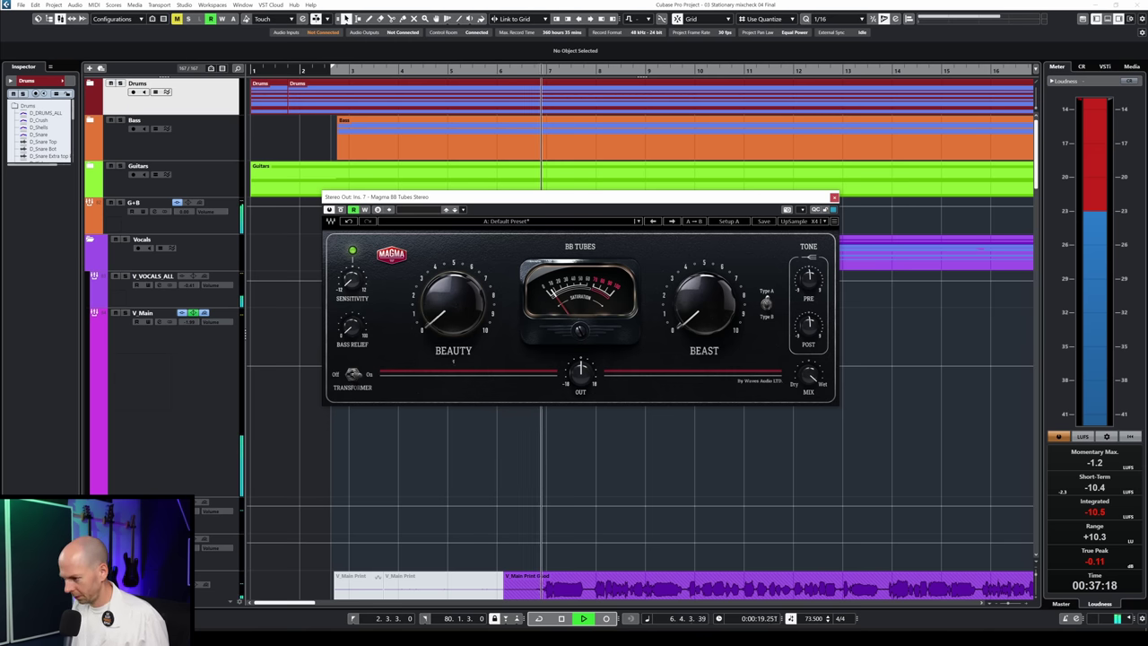
left_click_drag(466, 317, 465, 264)
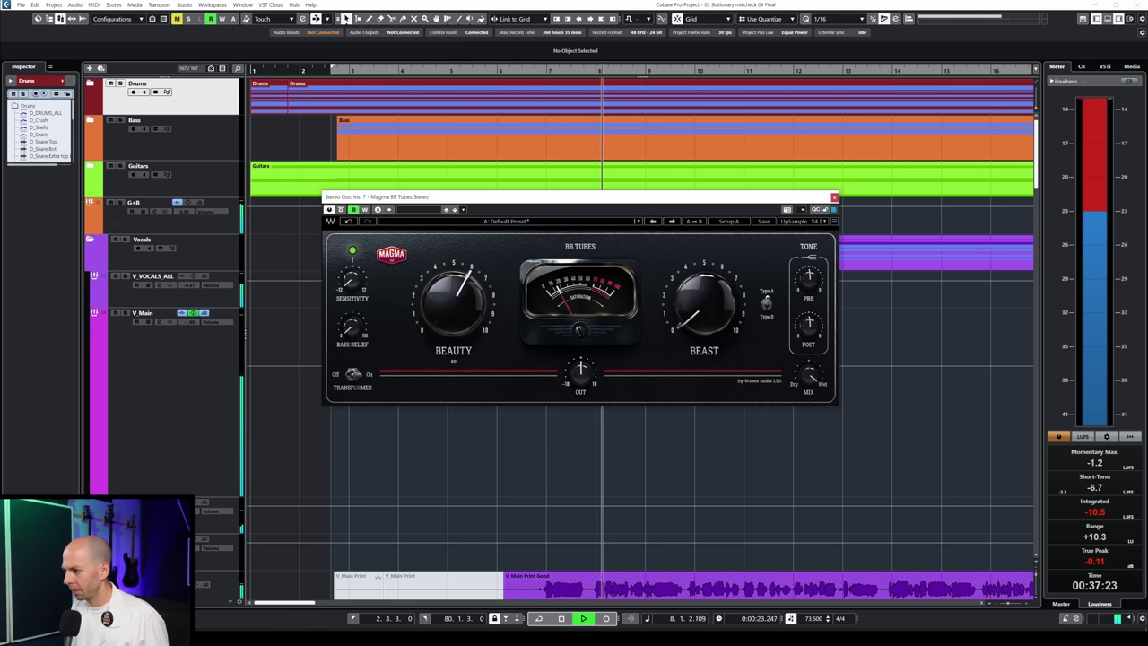
Reset Beauty to 0 and push it up to maximum while the full mix plays
key("space")
double_click(458, 303)
key("space")
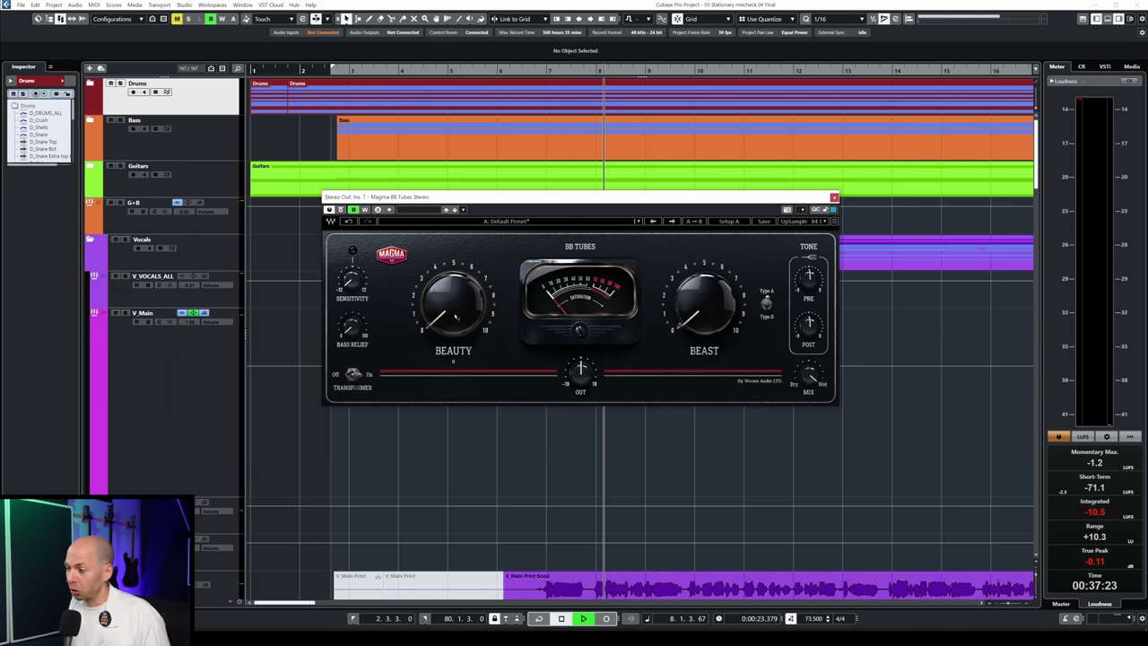
left_click_drag(458, 304, 459, 316)
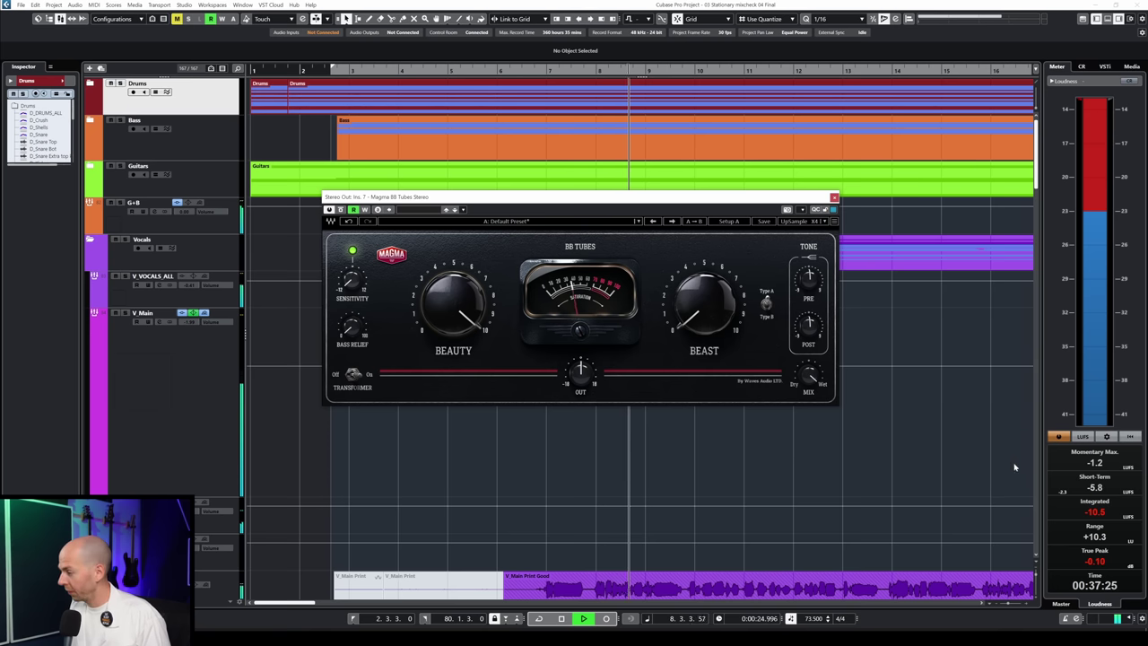
key("space")
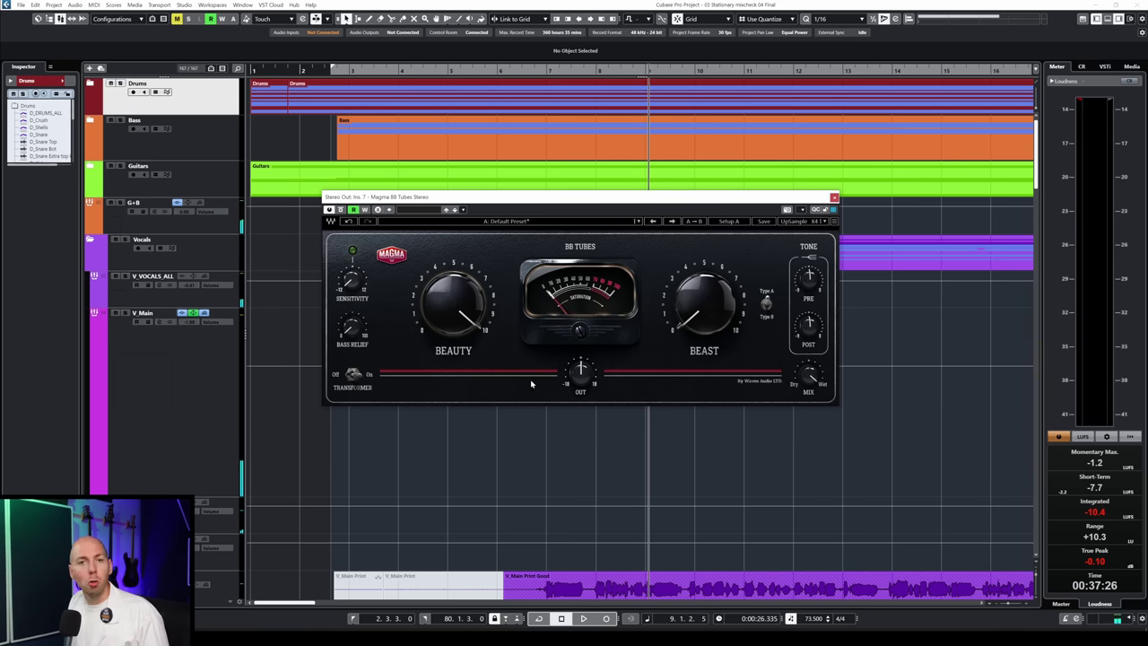
Bring Beauty down to just above 1 on its dial and raise Bass Relief past three quarters while the mix plays
key("space")
left_click_drag(462, 309, 463, 374)
mouse_move(454, 327)
left_mouse_down()
mouse_move(450, 314)
mouse_move(449, 325)
left_mouse_up()
key("space")
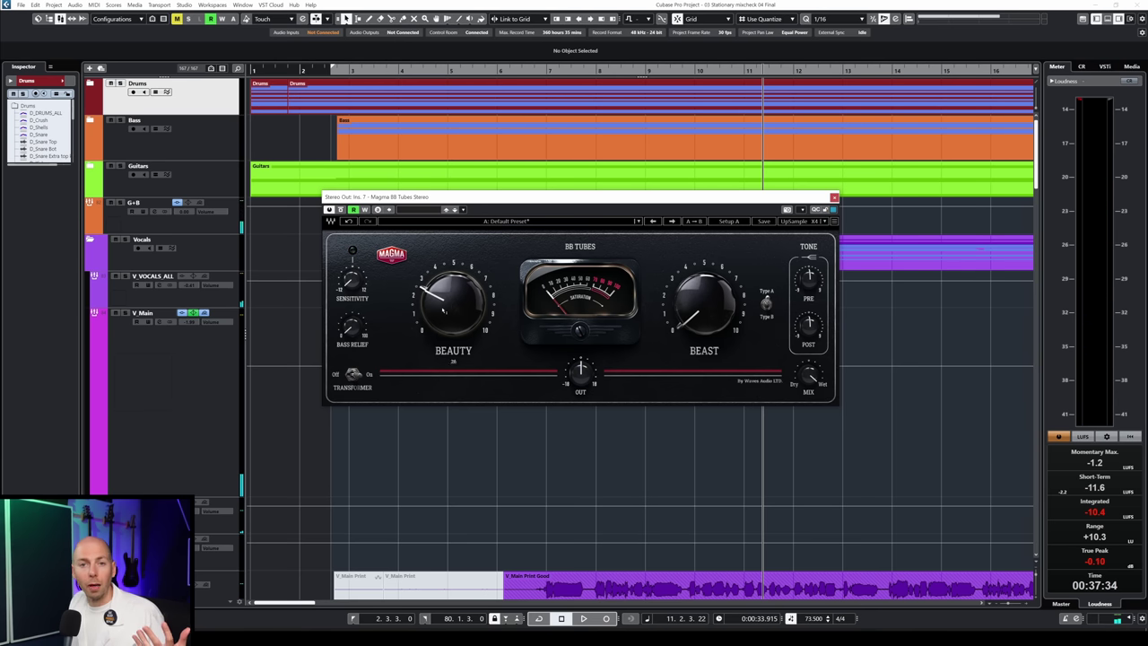
left_click_drag(451, 305, 451, 325)
key("space")
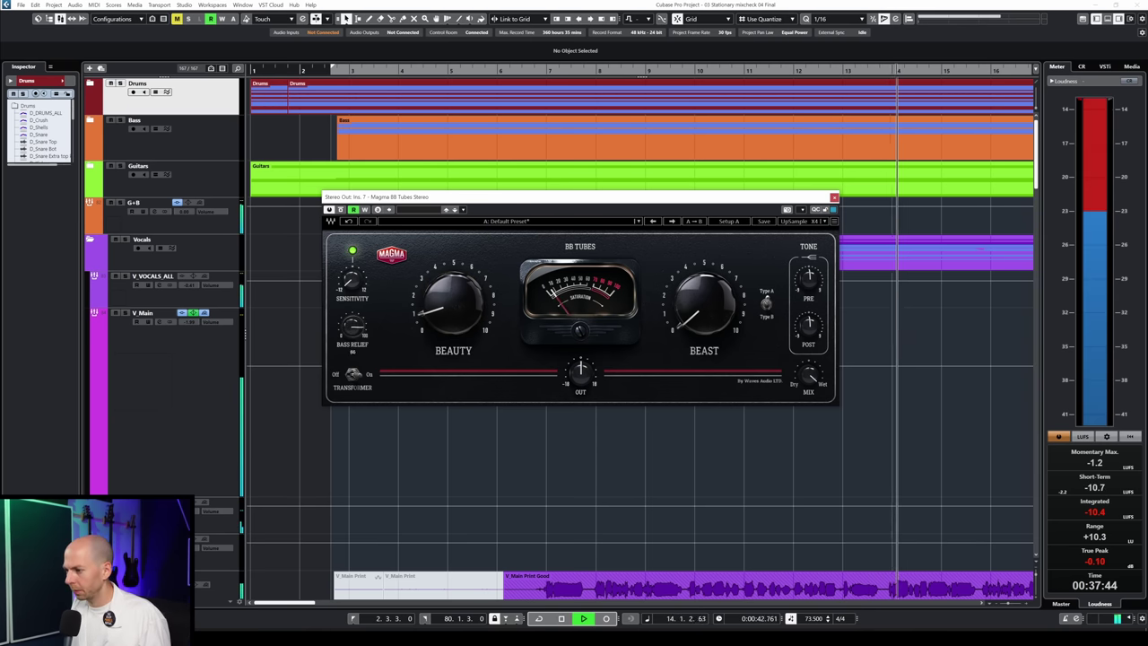
key("space")
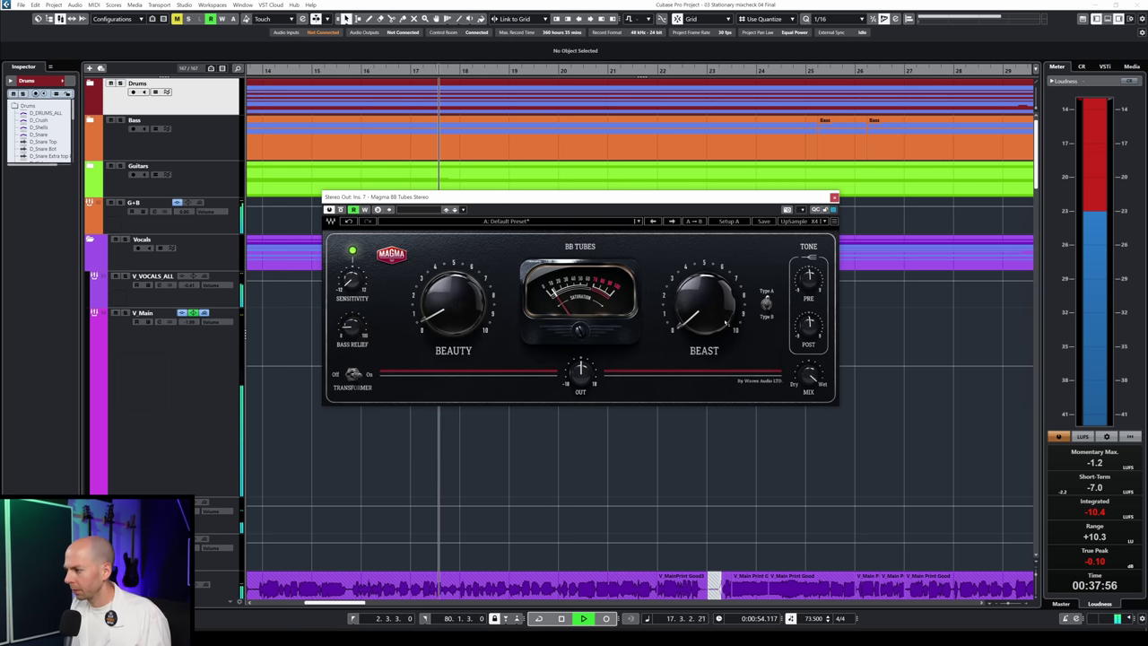
Raise Beast slightly to about 8 during full mix playback and stop playback
mouse_move(703, 303)
left_mouse_down()
mouse_move(704, 263)
mouse_move(704, 319)
left_mouse_up()
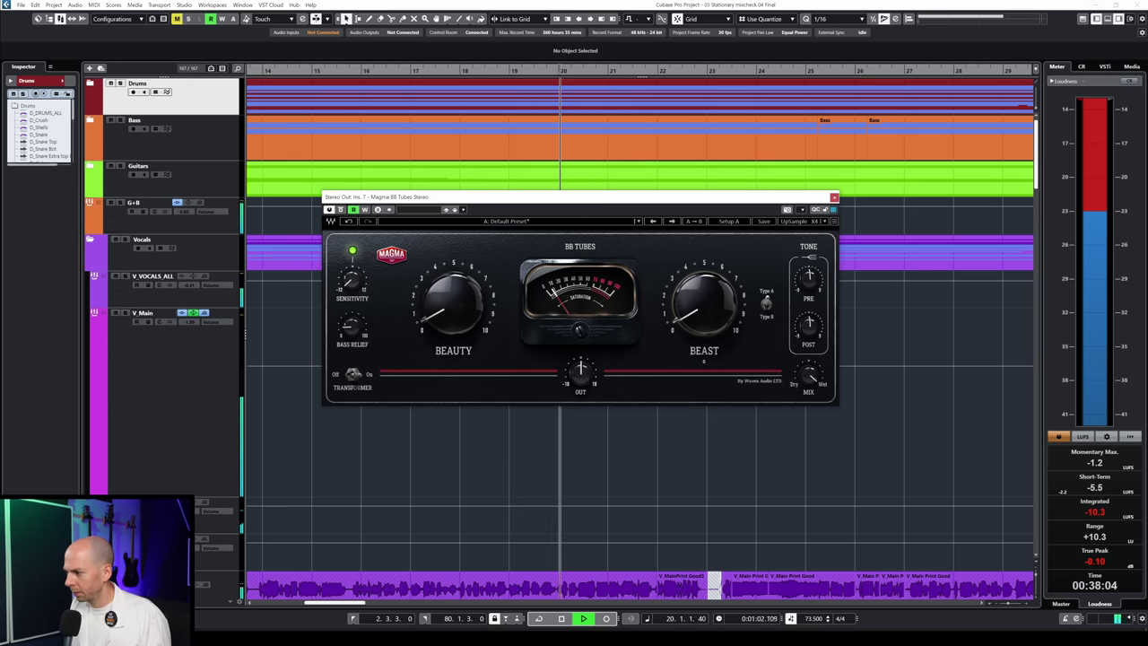
key("space")
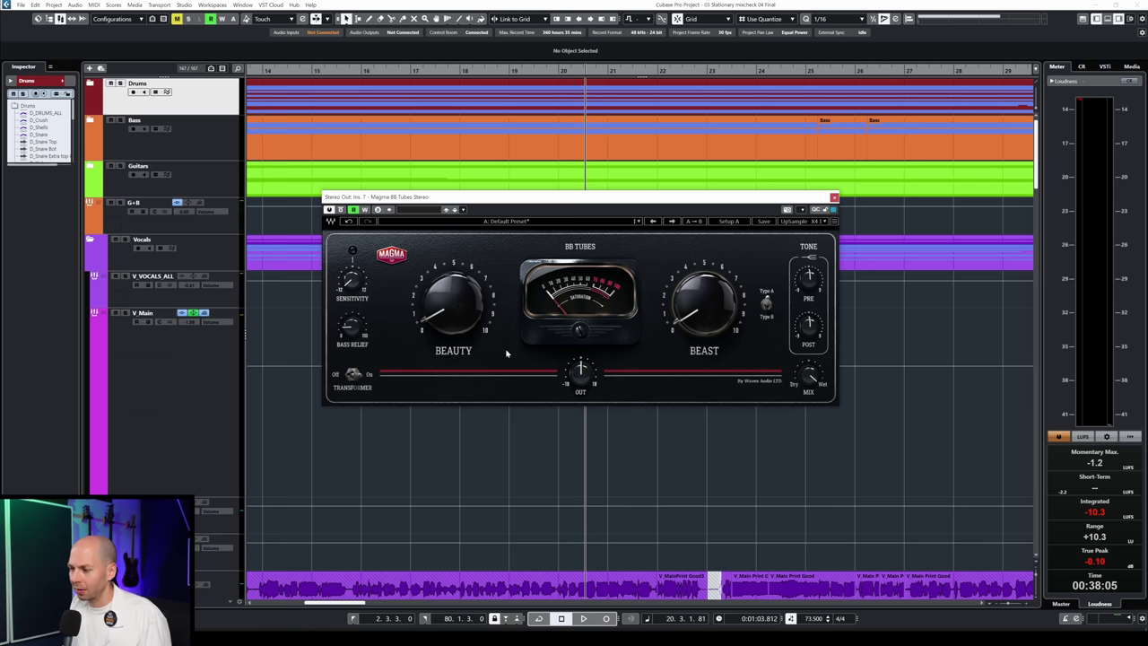
Play the full mix, lower Mix to about 41% and compare the processed sound with Magma BB Tubes bypassed
key("space")
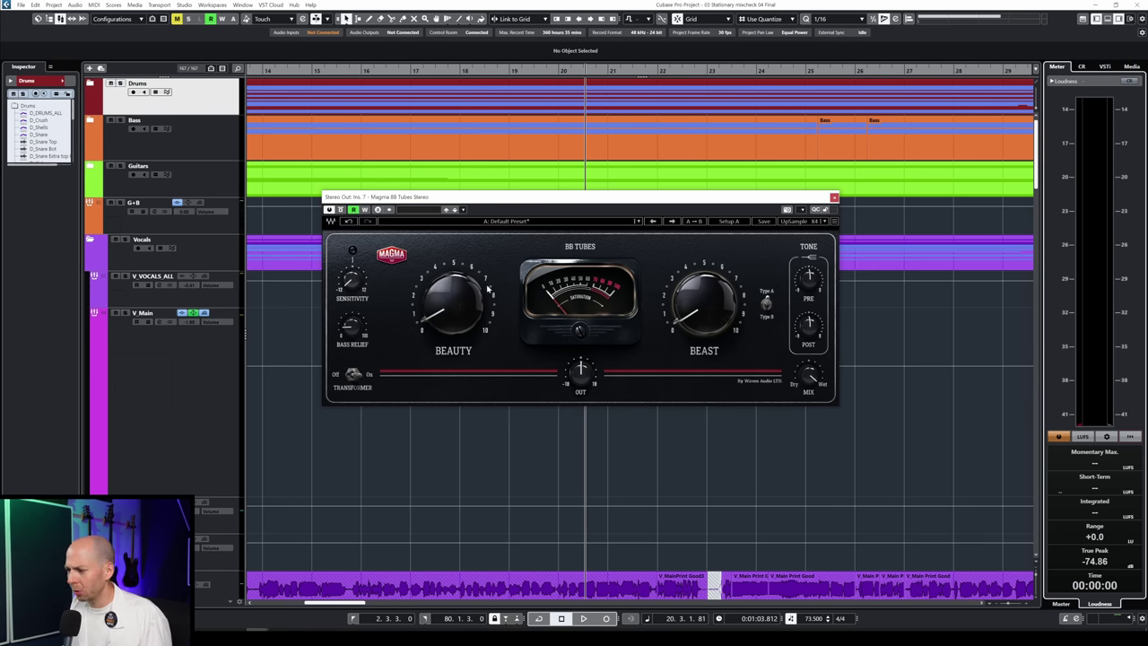
left_click(340, 210)
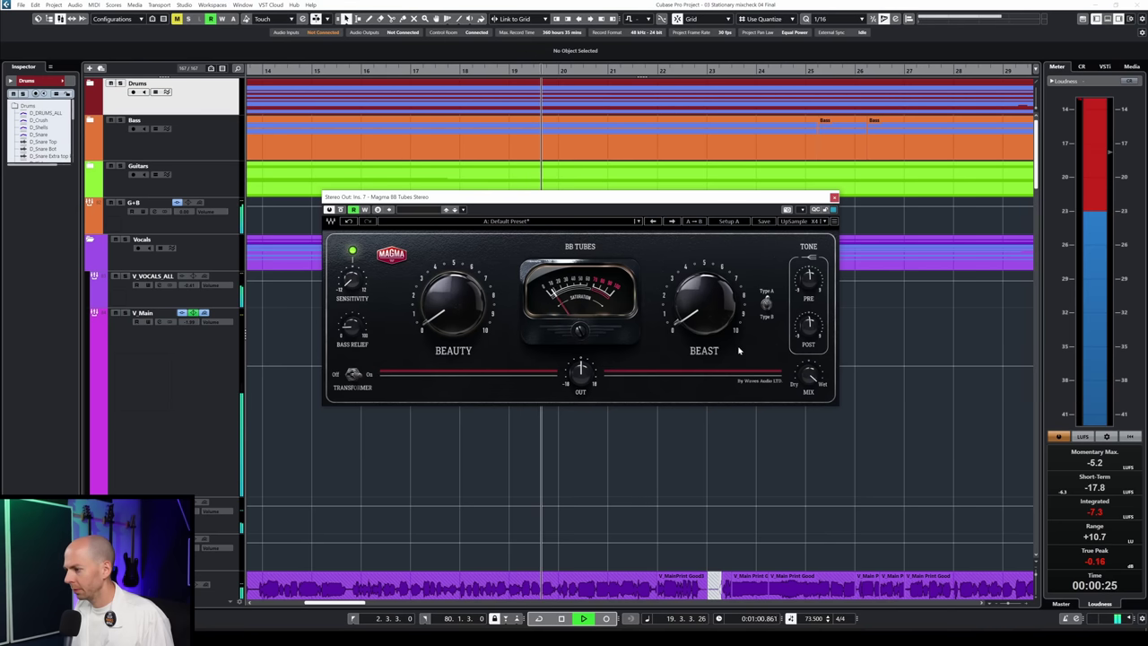
key("space")
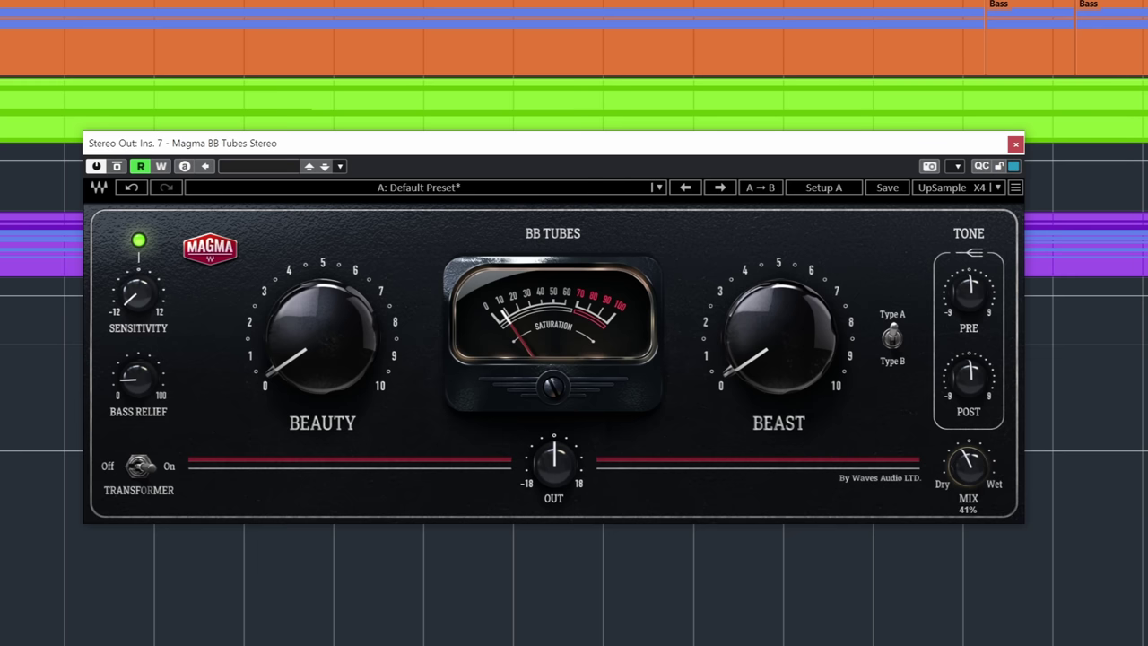
left_click(116, 165)
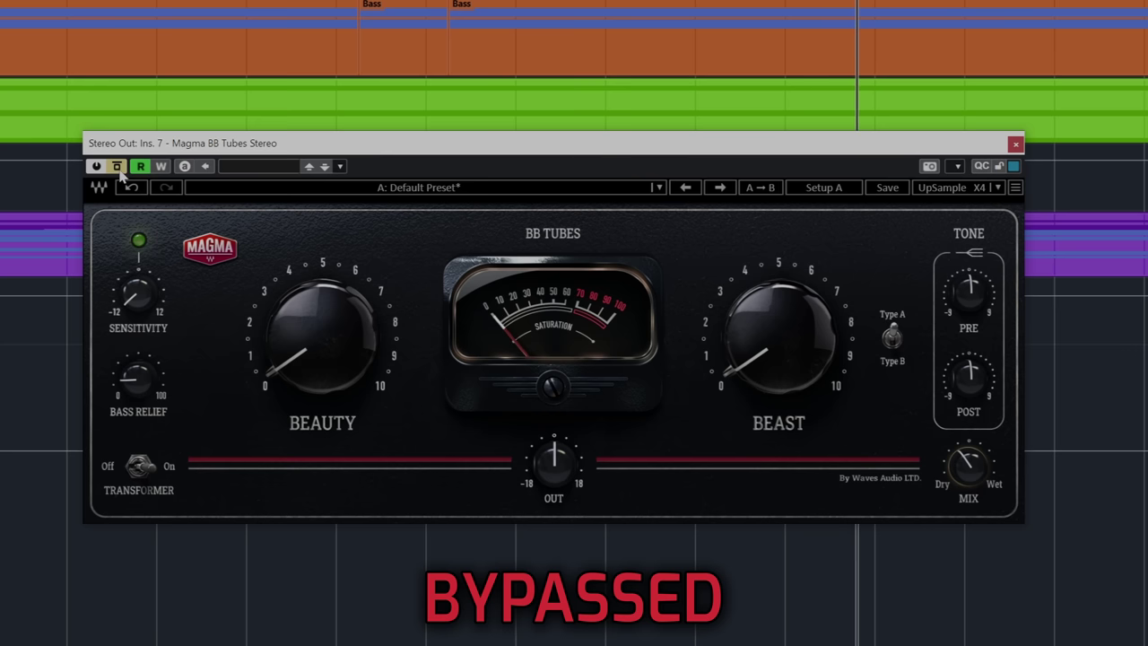
left_click(116, 166)
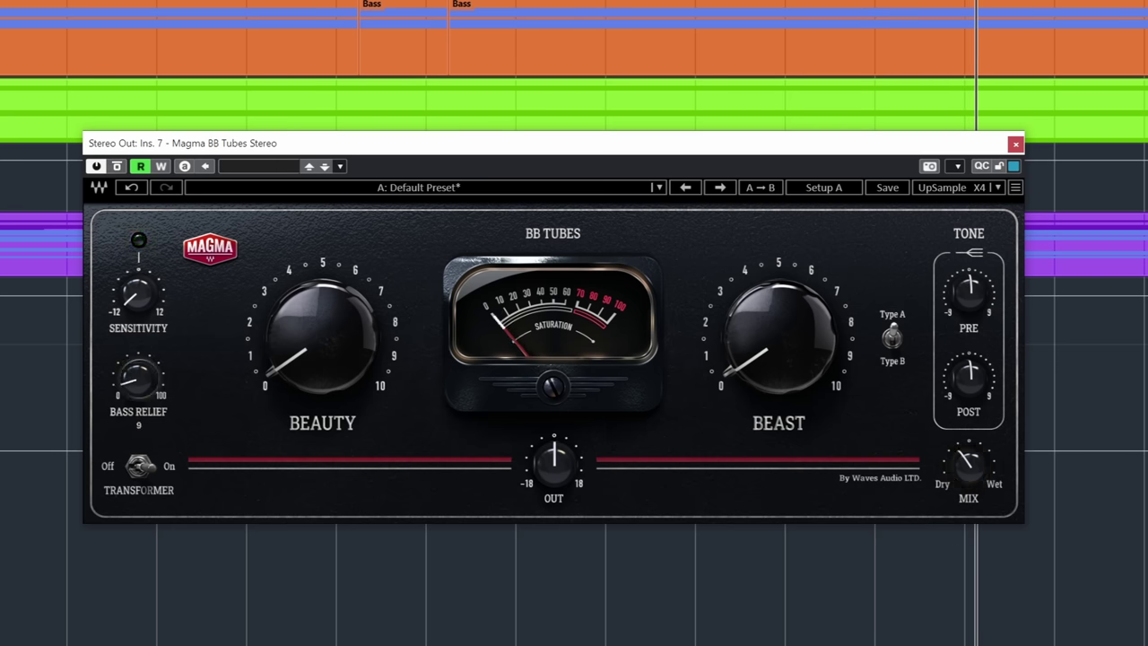
Check the Beauty and Beast amounts and switch the Beast saturation to Type B
left_click_drag(331, 361, 331, 361)
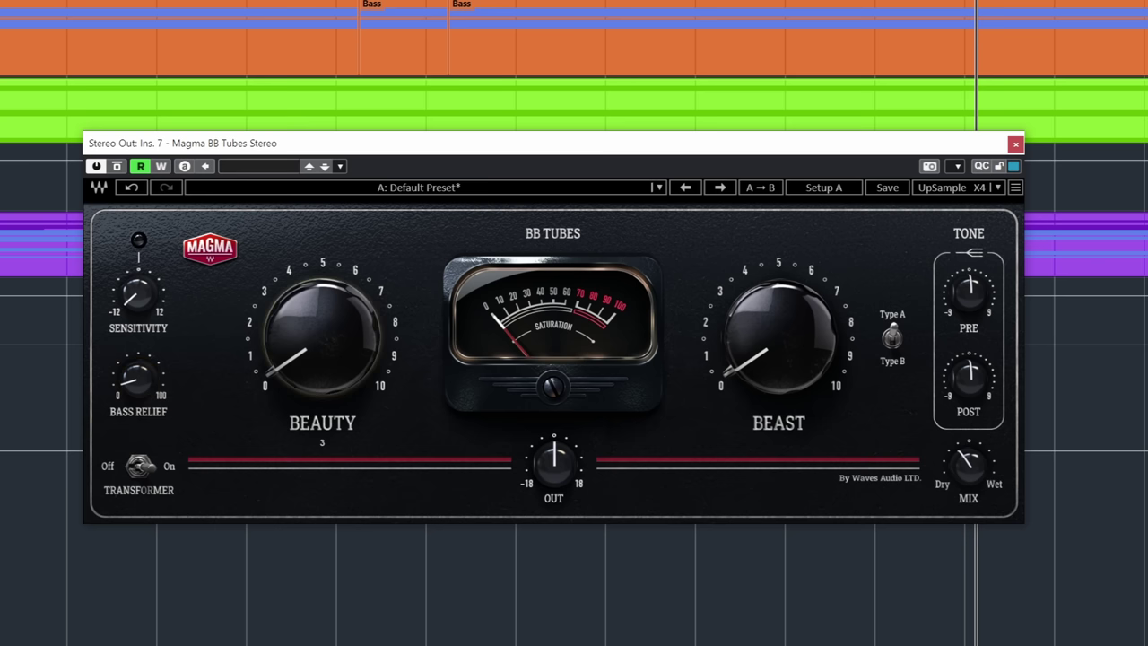
mouse_move(789, 339)
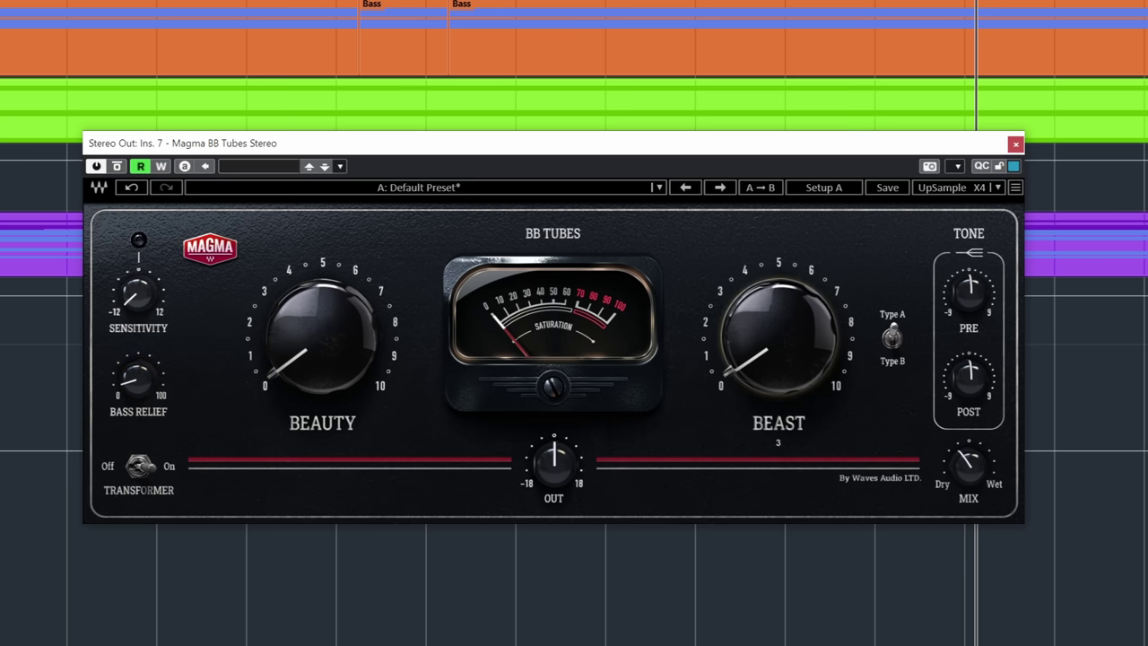
left_click(892, 339)
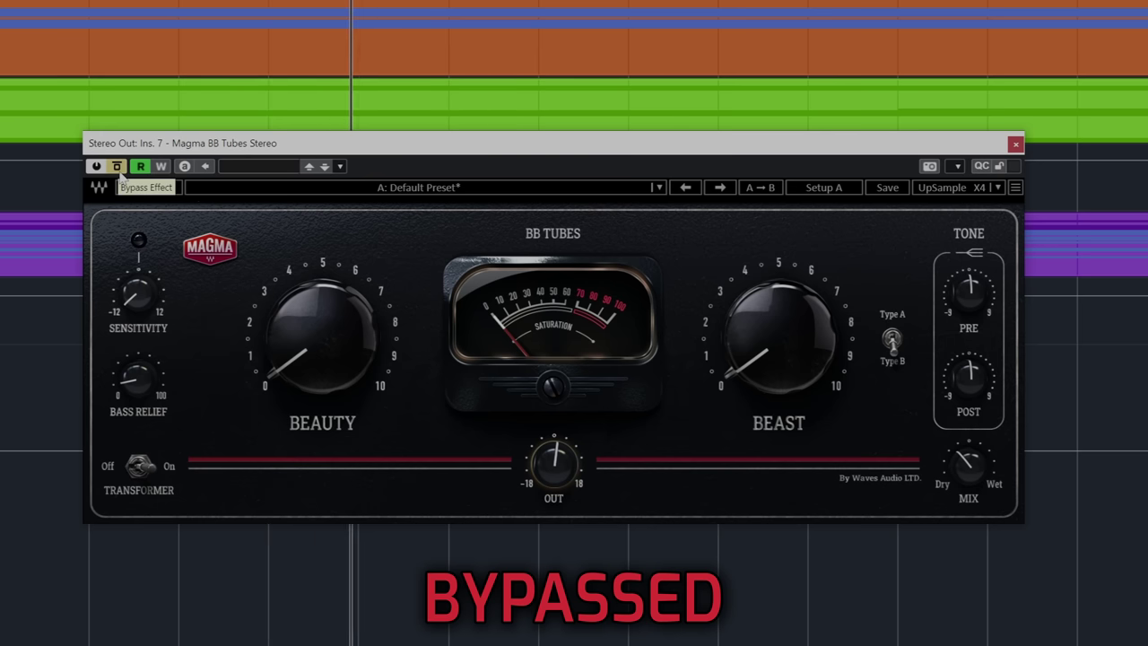
Toggle the plug-in's bypass repeatedly during full mix playback to compare the Type B sound with the unprocessed mix, ending with the effect active
left_click(117, 167)
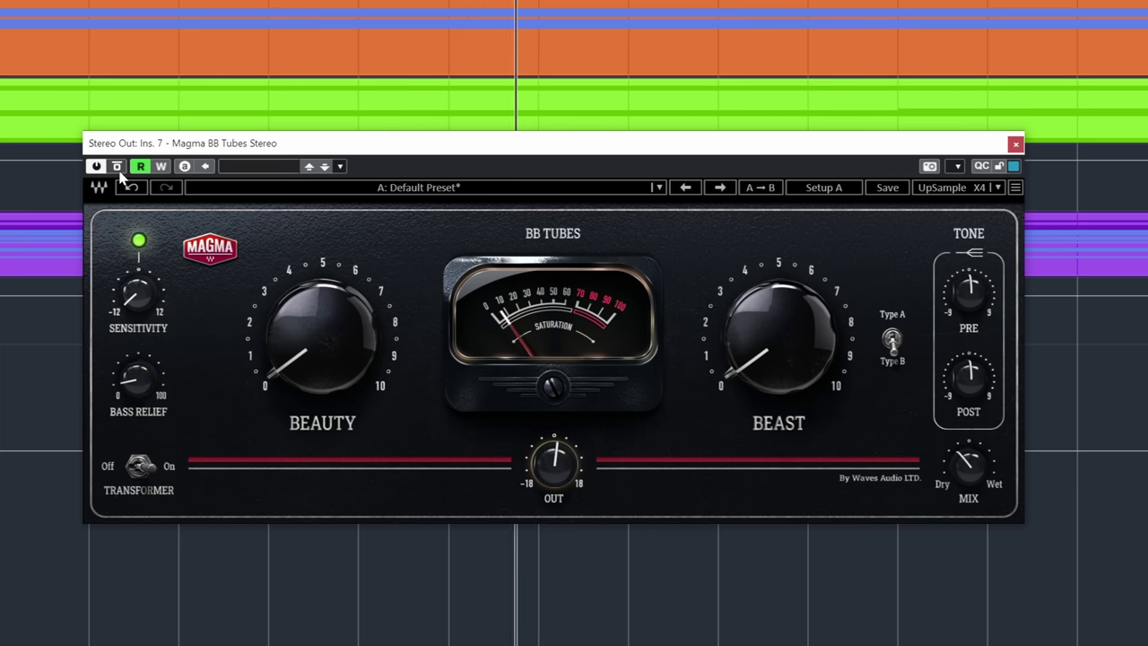
left_click(118, 170)
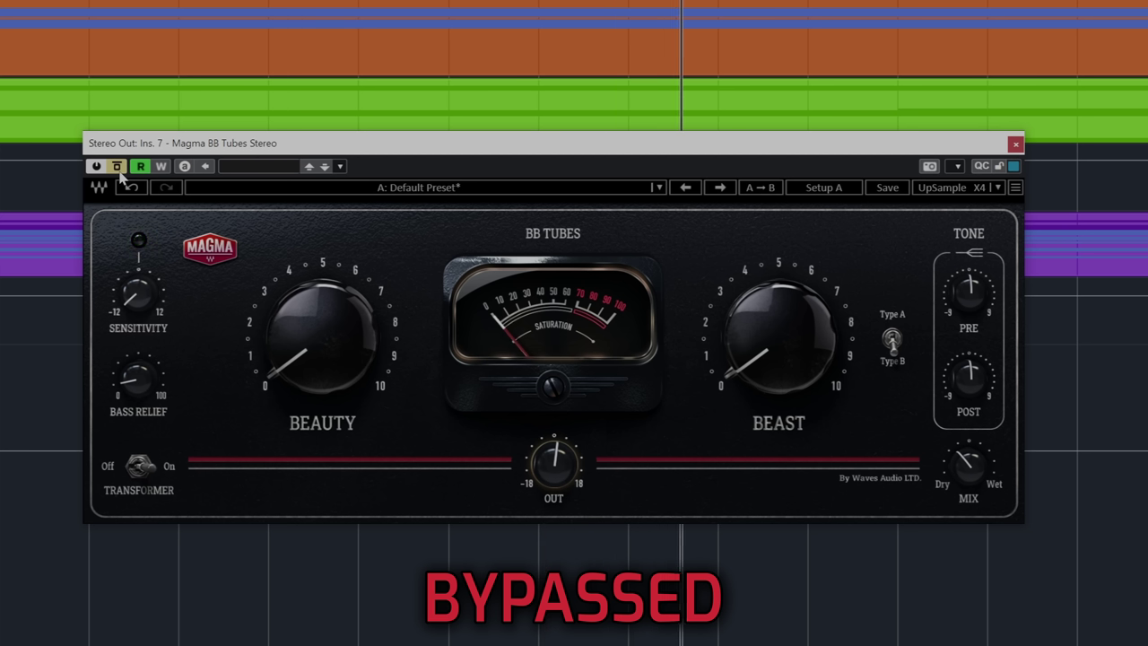
left_click(119, 170)
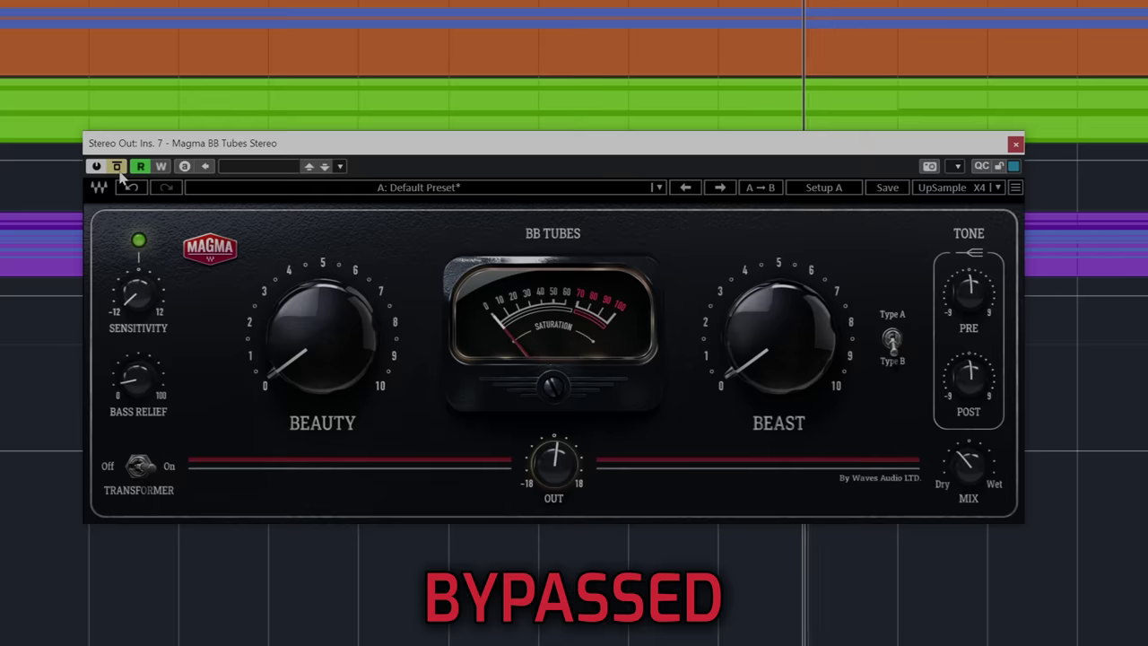
left_click(116, 167)
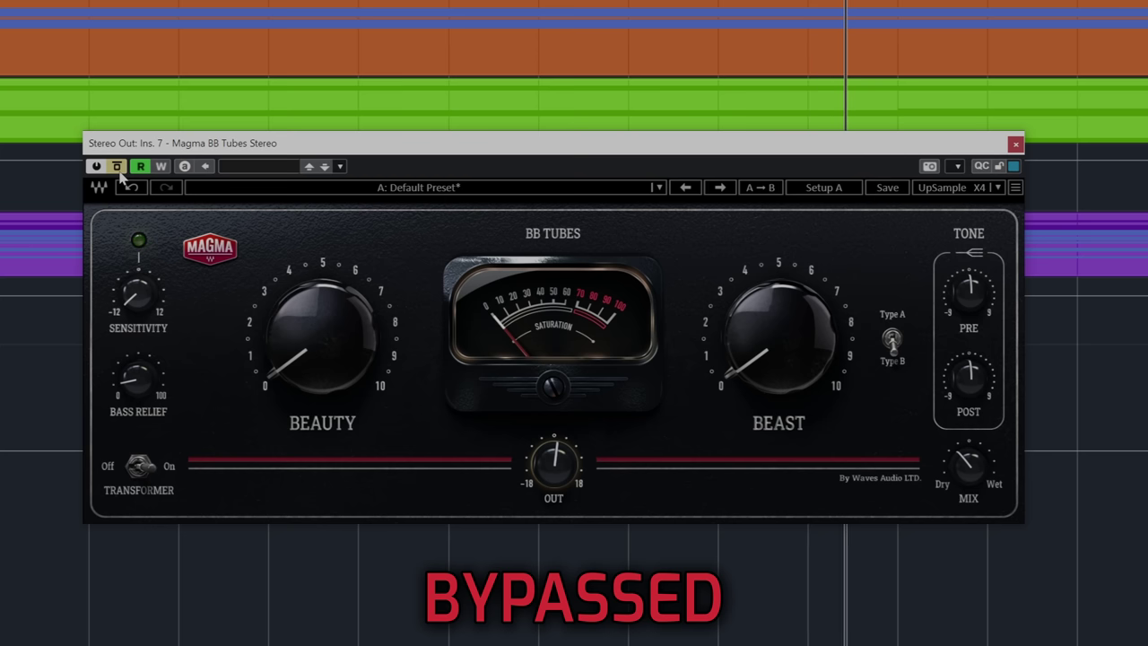
left_click(116, 167)
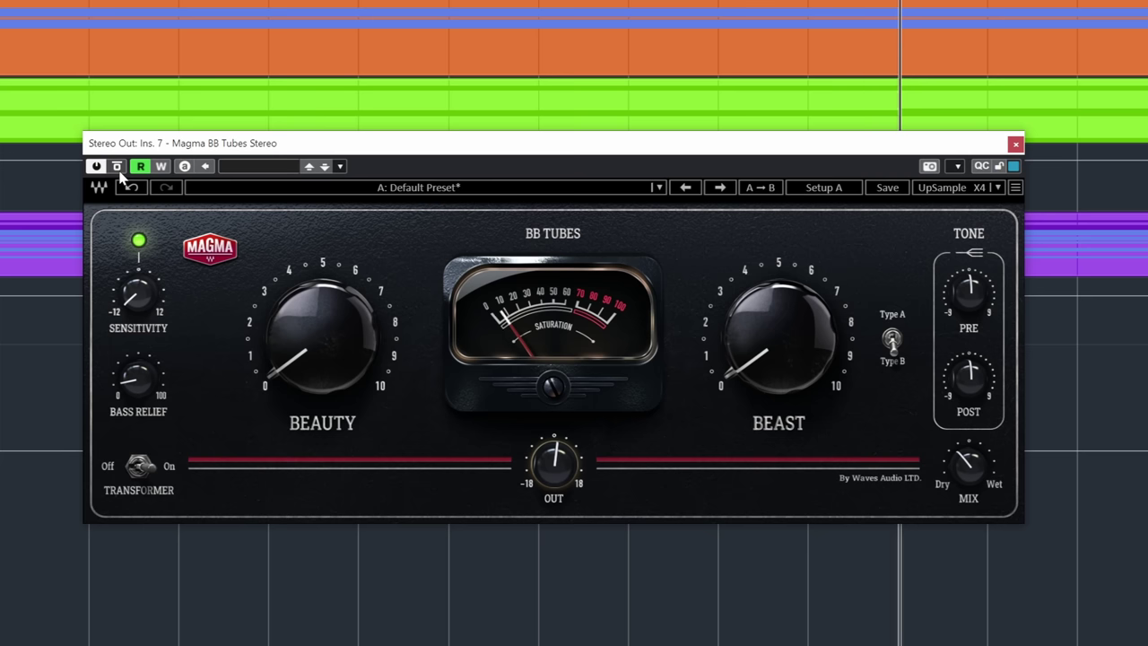